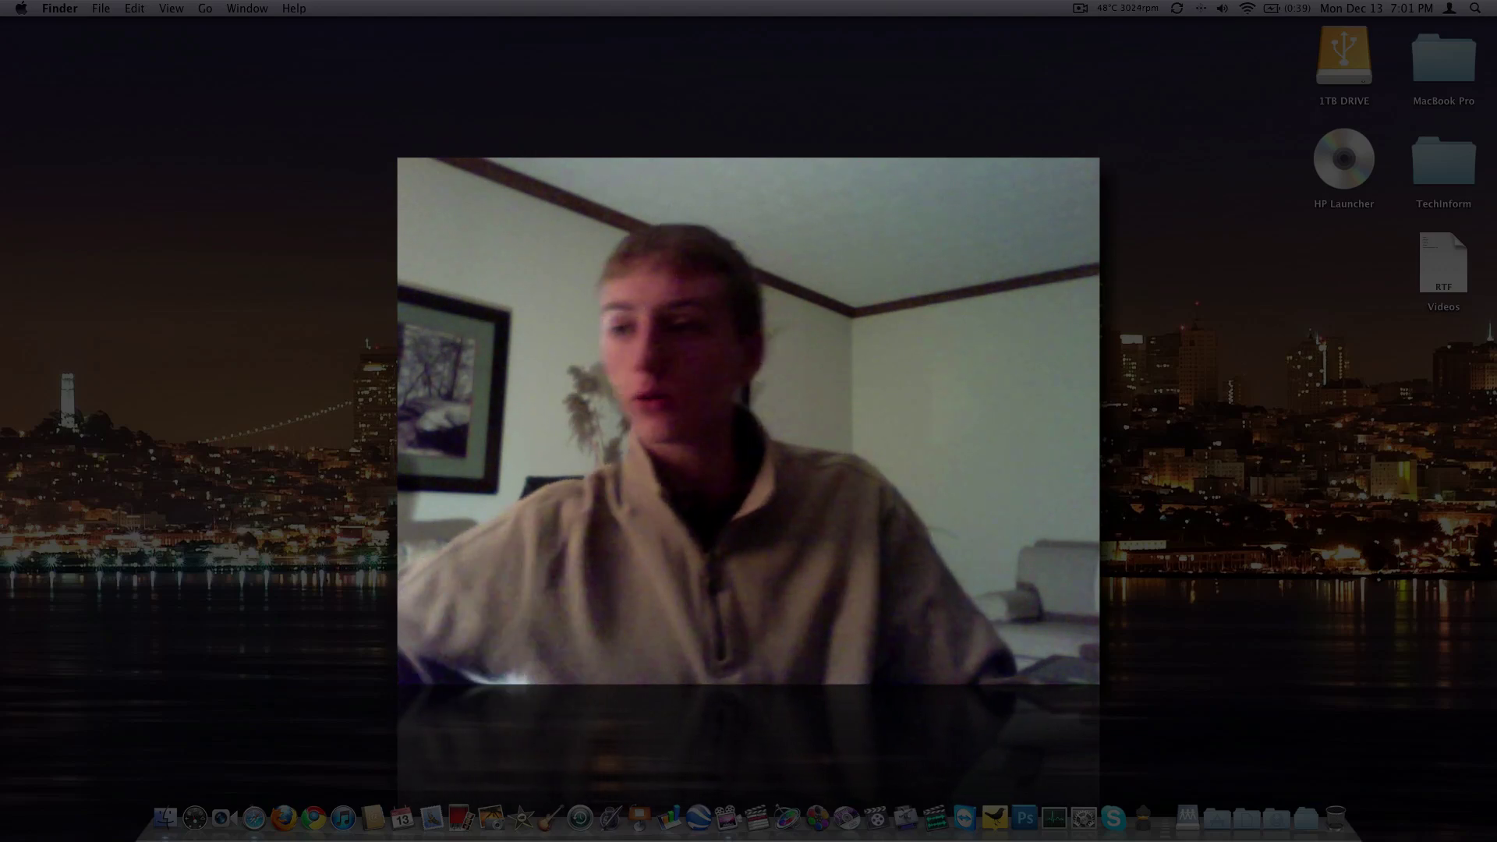
# Launch Keynote and scroll up and down through the Theme Chooser.
pyautogui.click(637, 815)
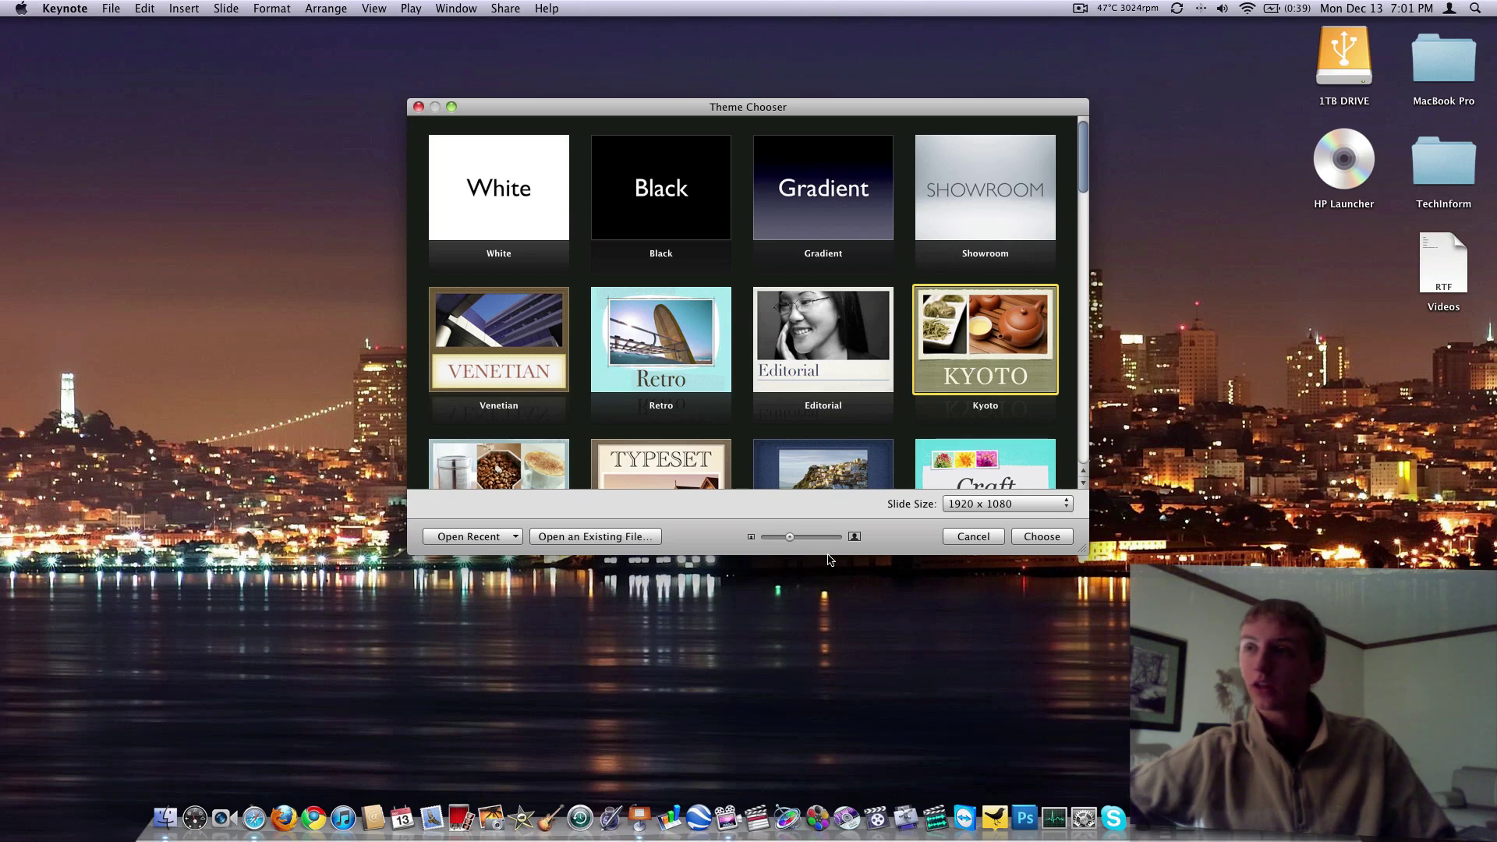
pyautogui.scroll(-12, 768, 421)
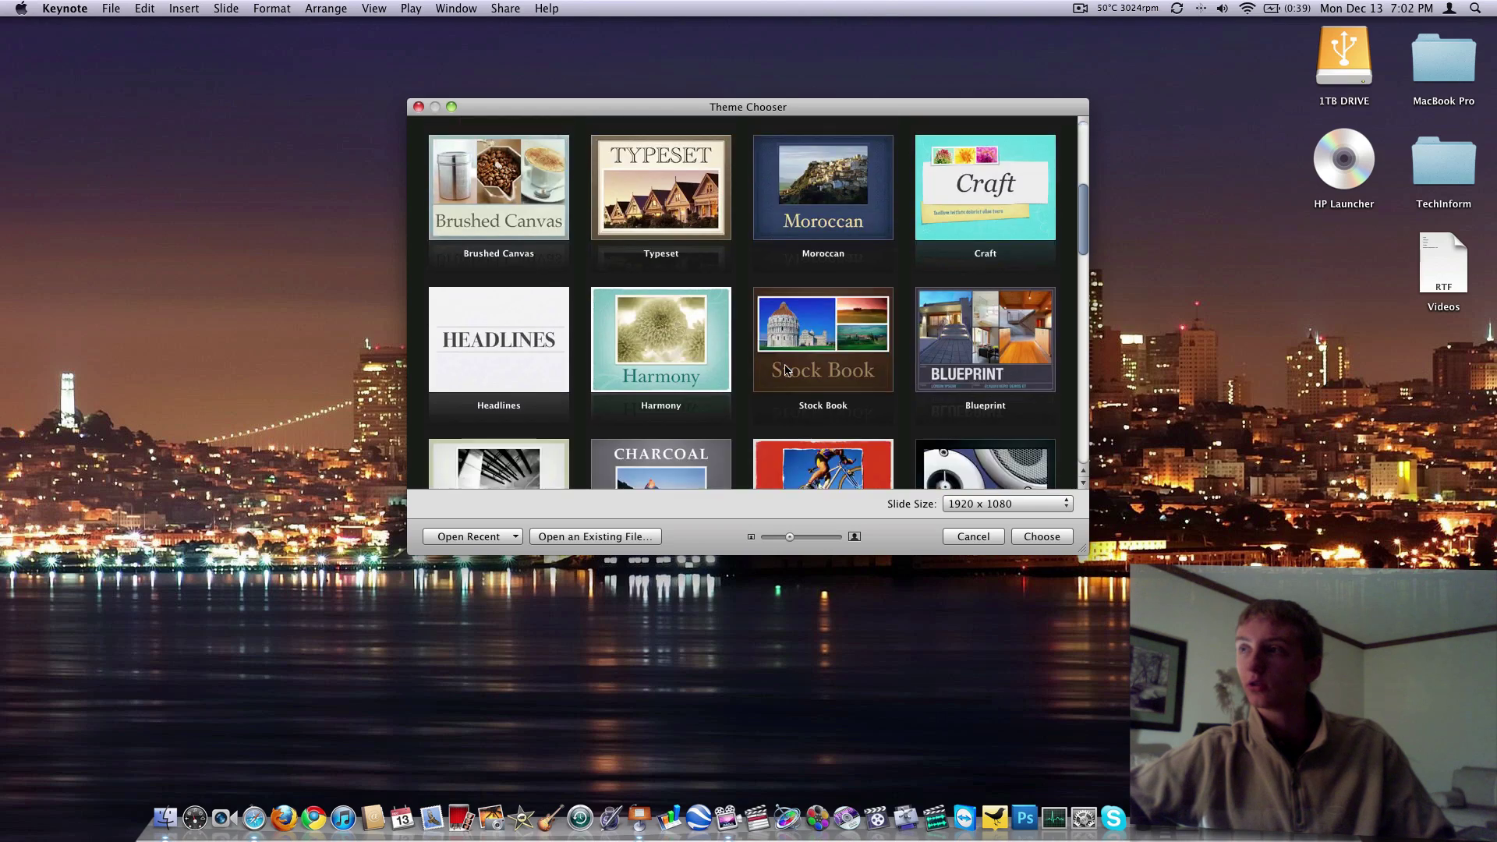
pyautogui.scroll(10, 785, 370)
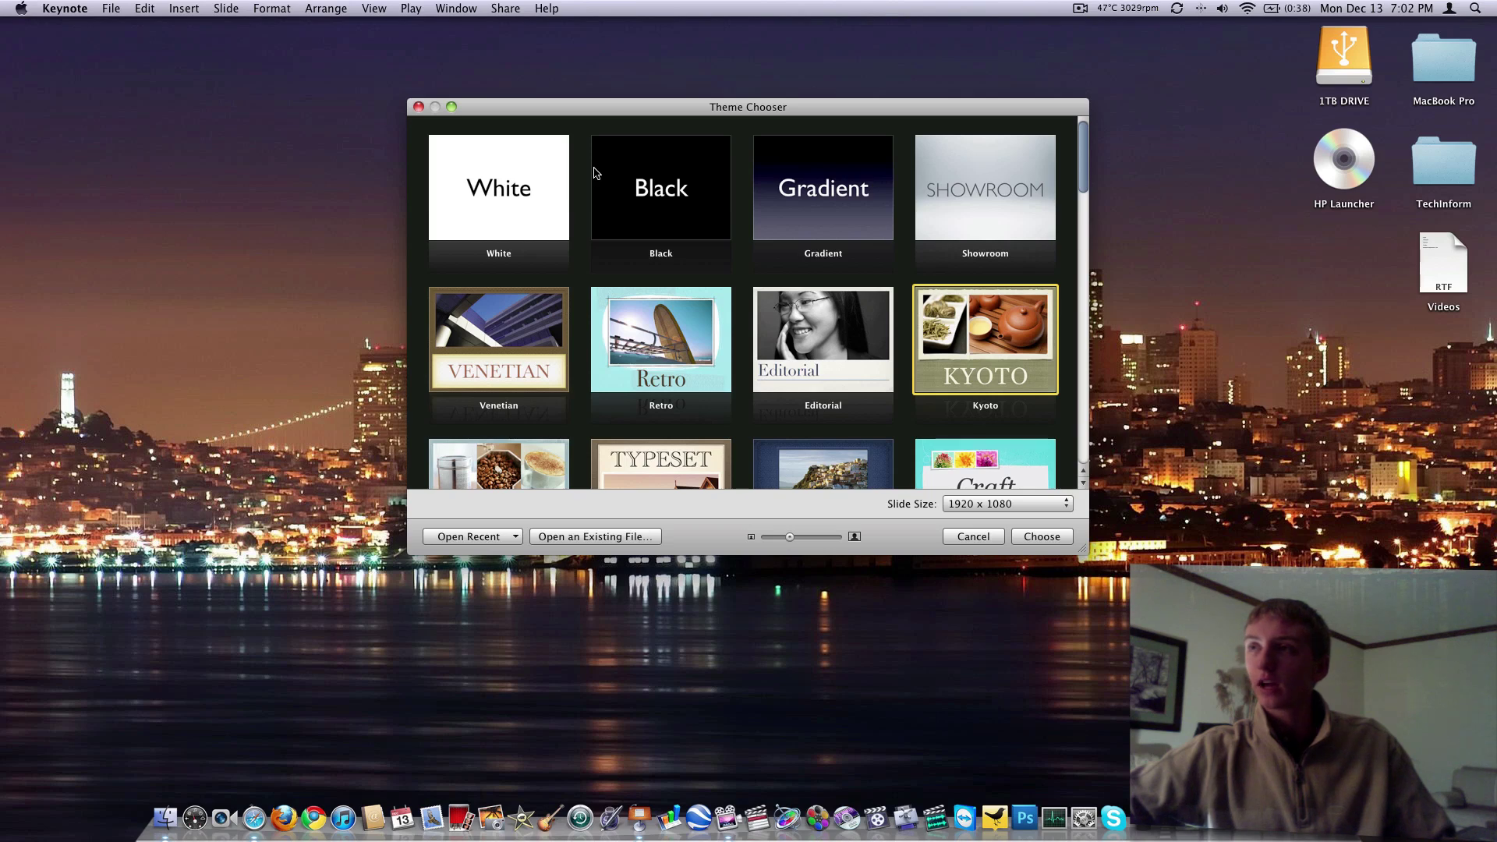
pyautogui.scroll(-2, 593, 187)
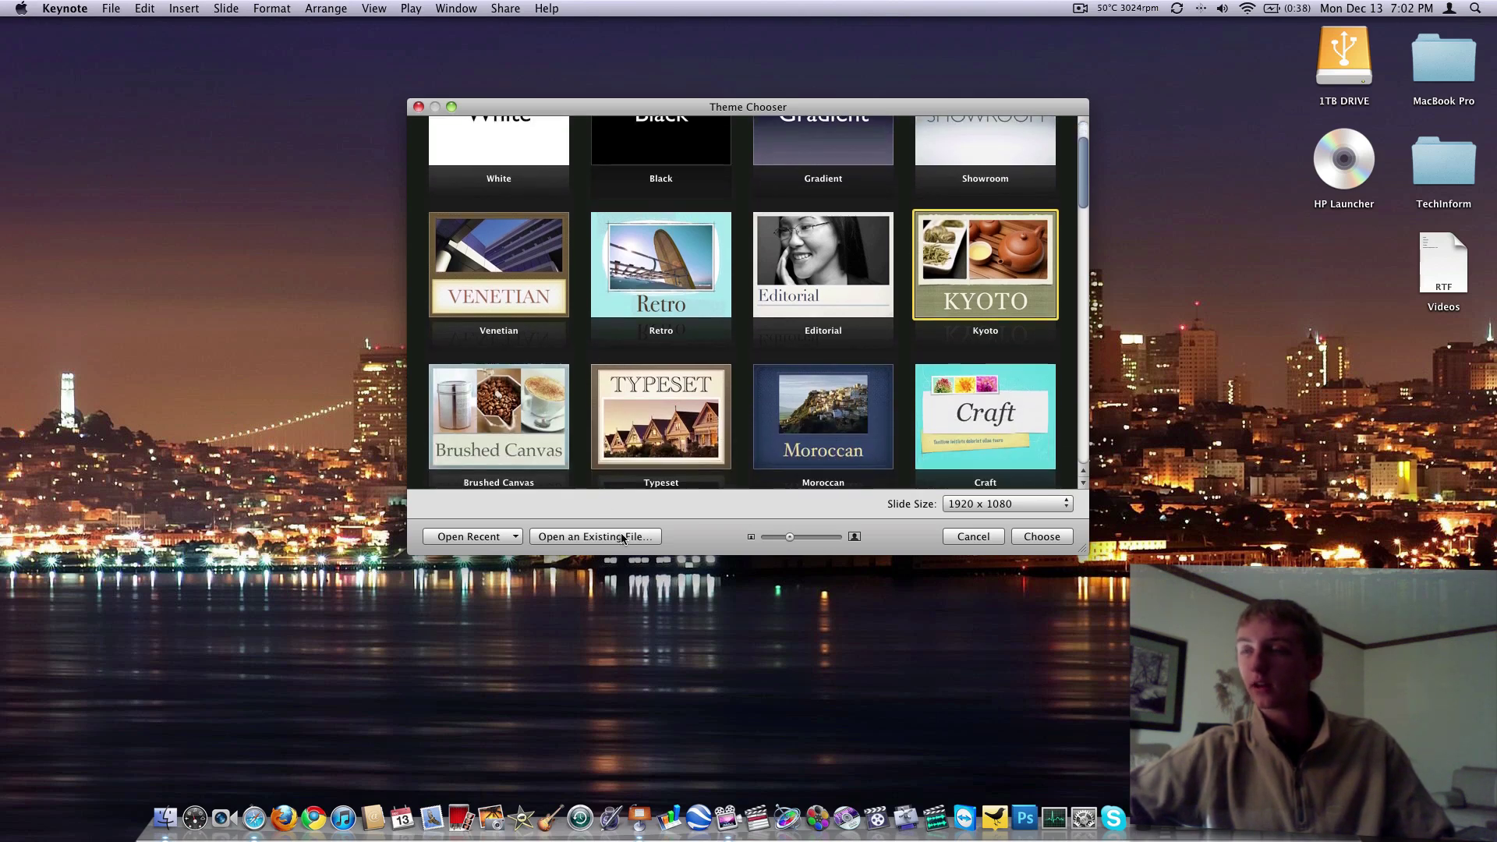
pyautogui.scroll(-4, 711, 277)
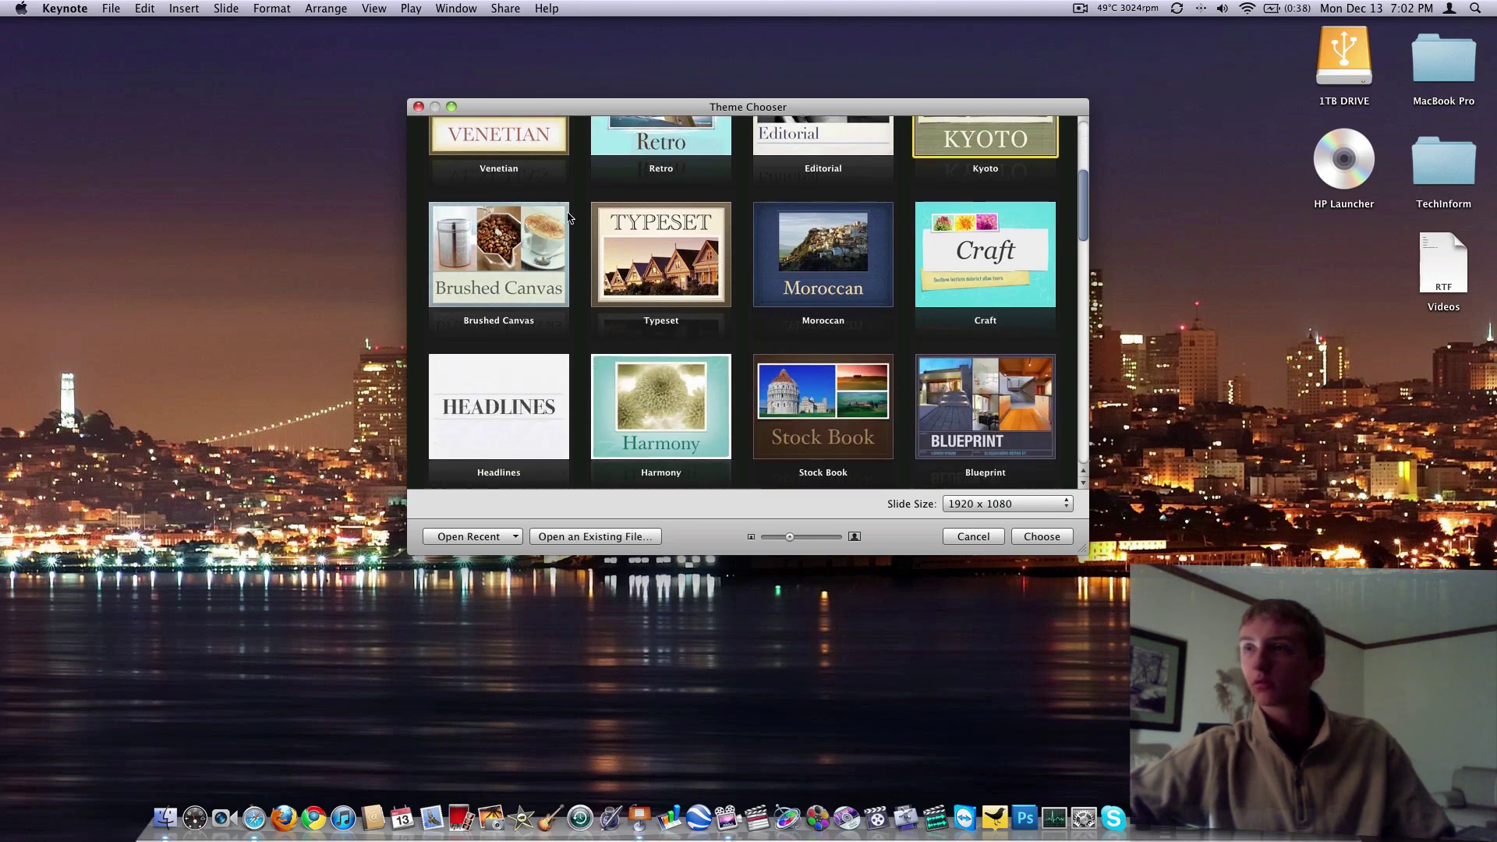
pyautogui.scroll(3, 506, 150)
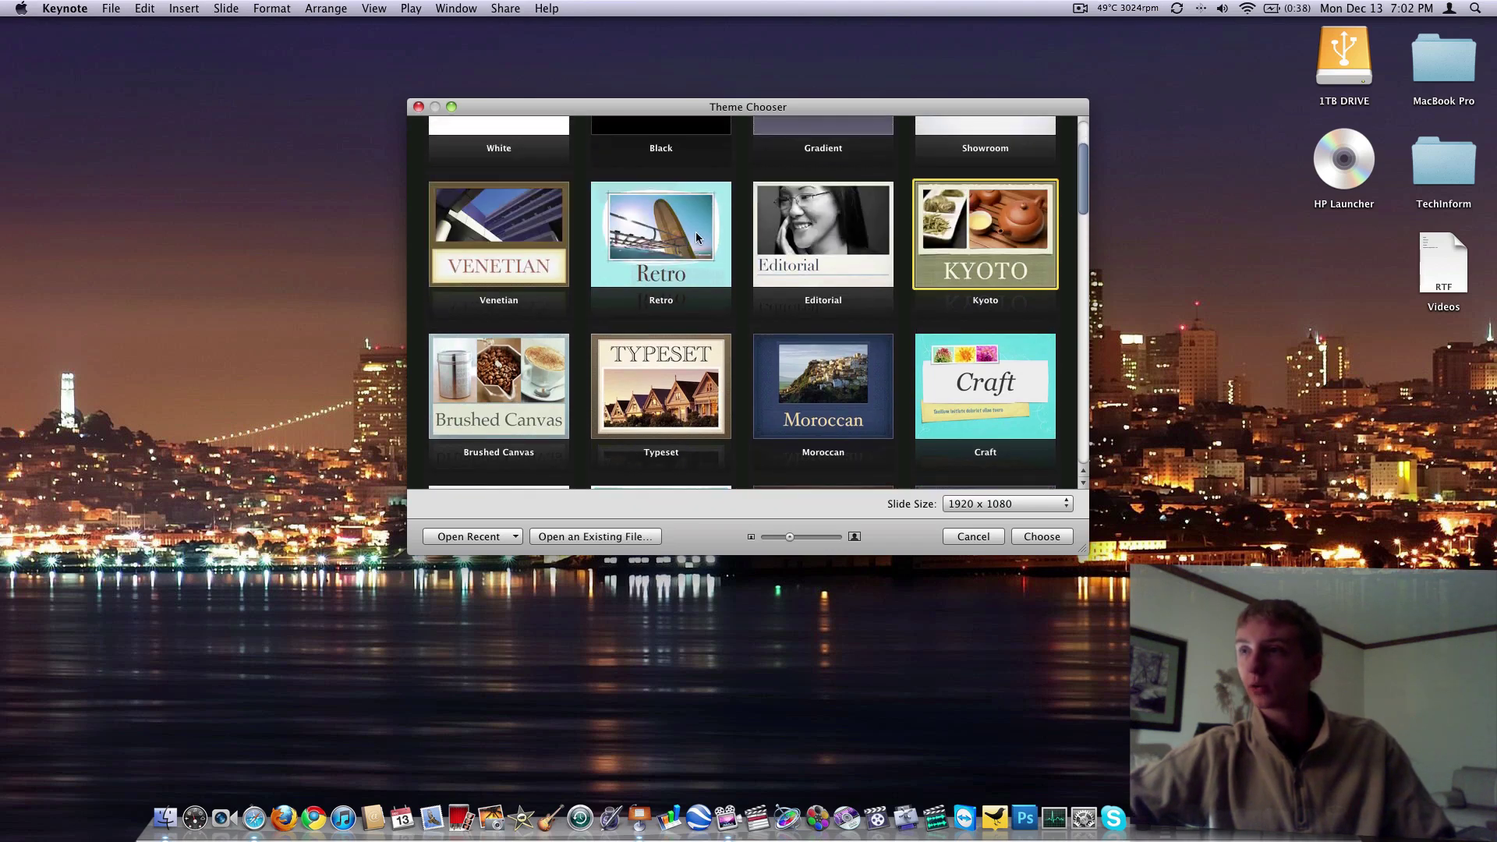
pyautogui.scroll(2, 695, 231)
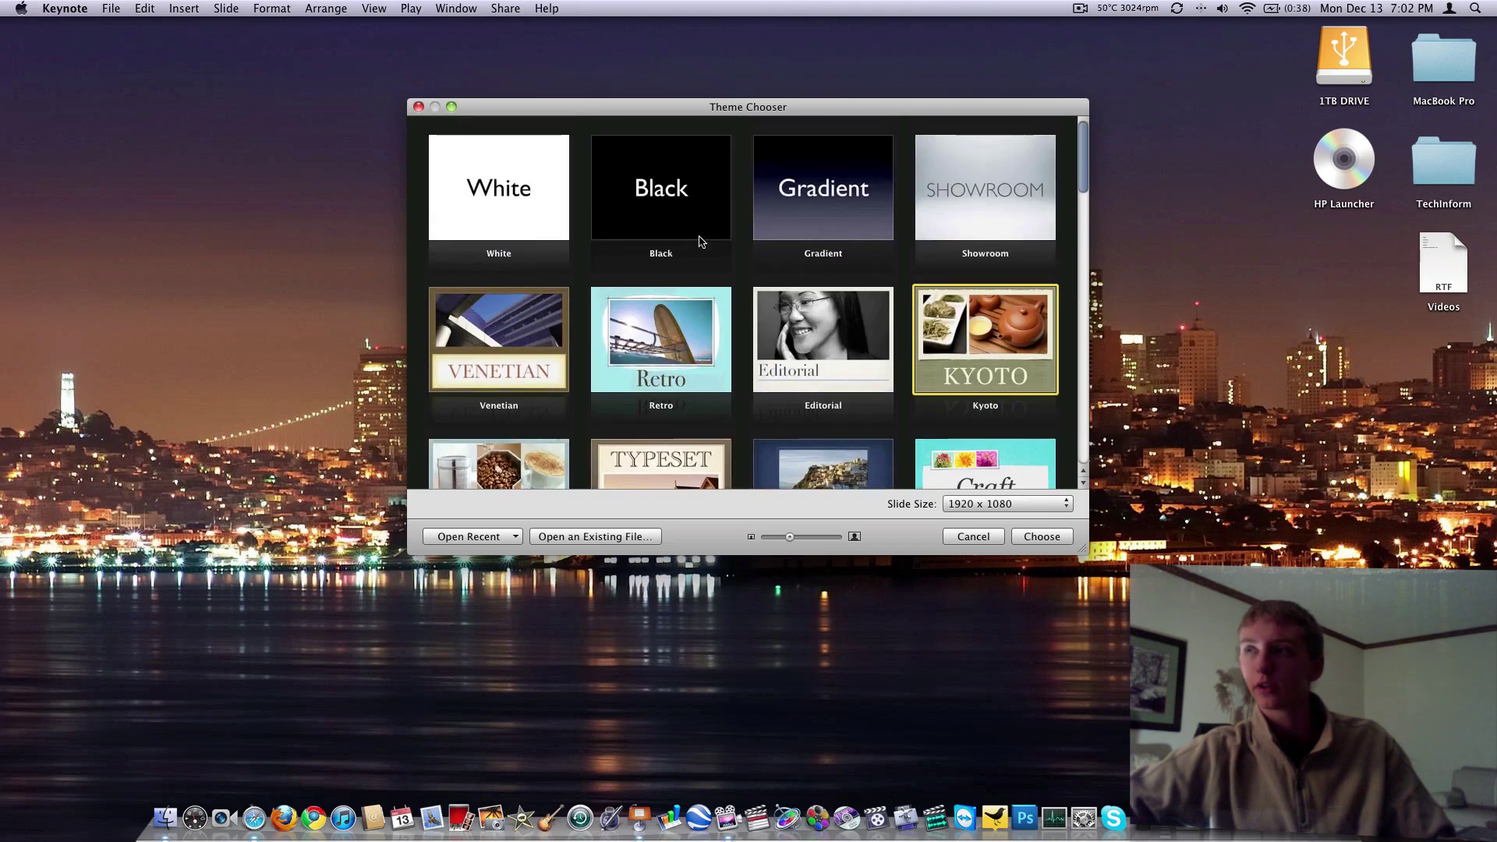
# Preview the Black and White themes, then scroll further down the theme list.
pyautogui.click(667, 204)
pyautogui.click(499, 193)
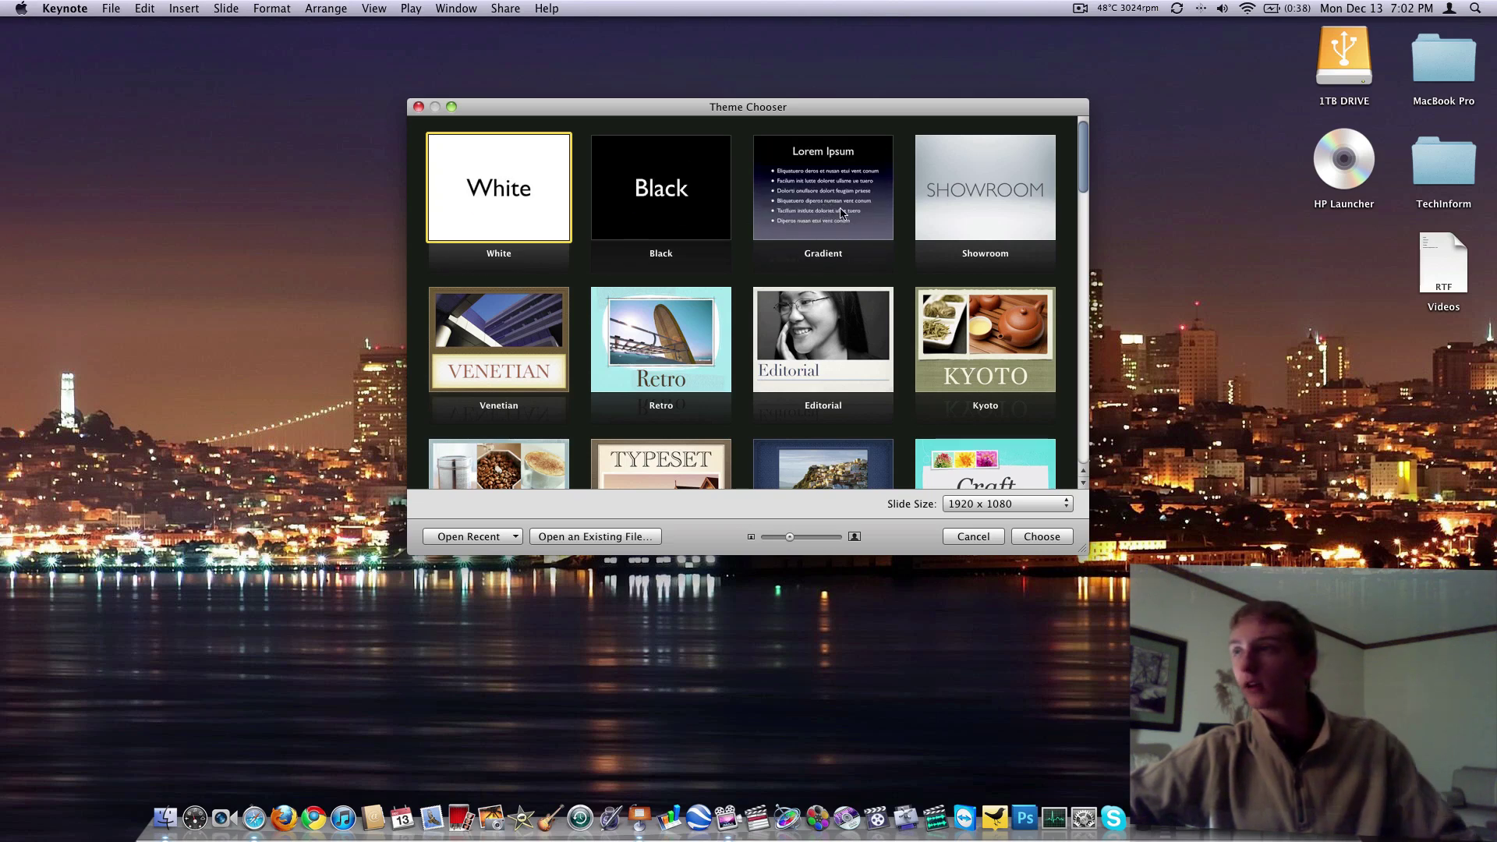
pyautogui.scroll(-2, 950, 405)
pyautogui.scroll(-5, 949, 405)
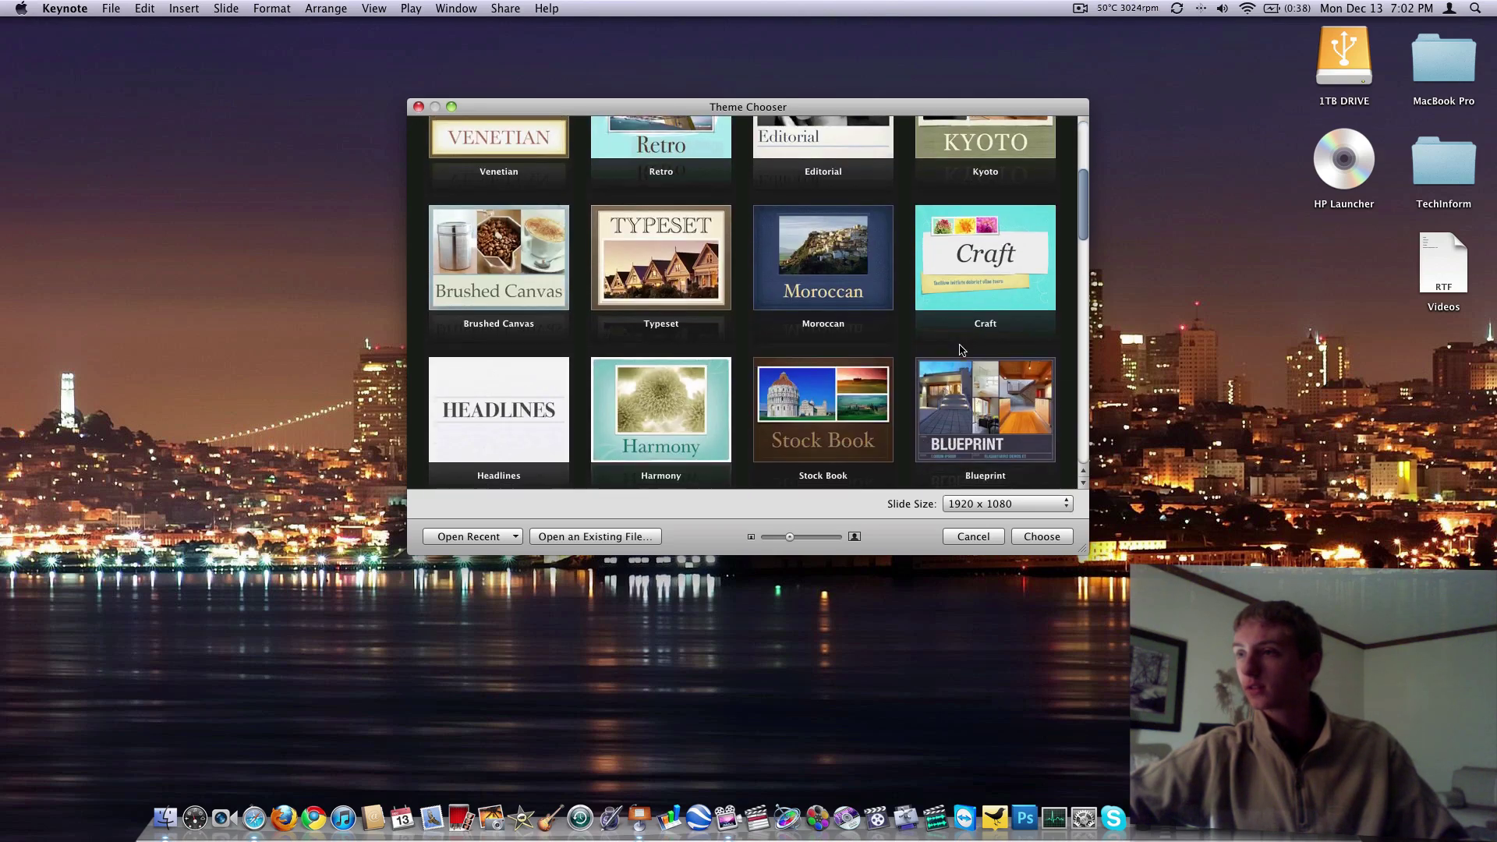
pyautogui.scroll(-20, 960, 348)
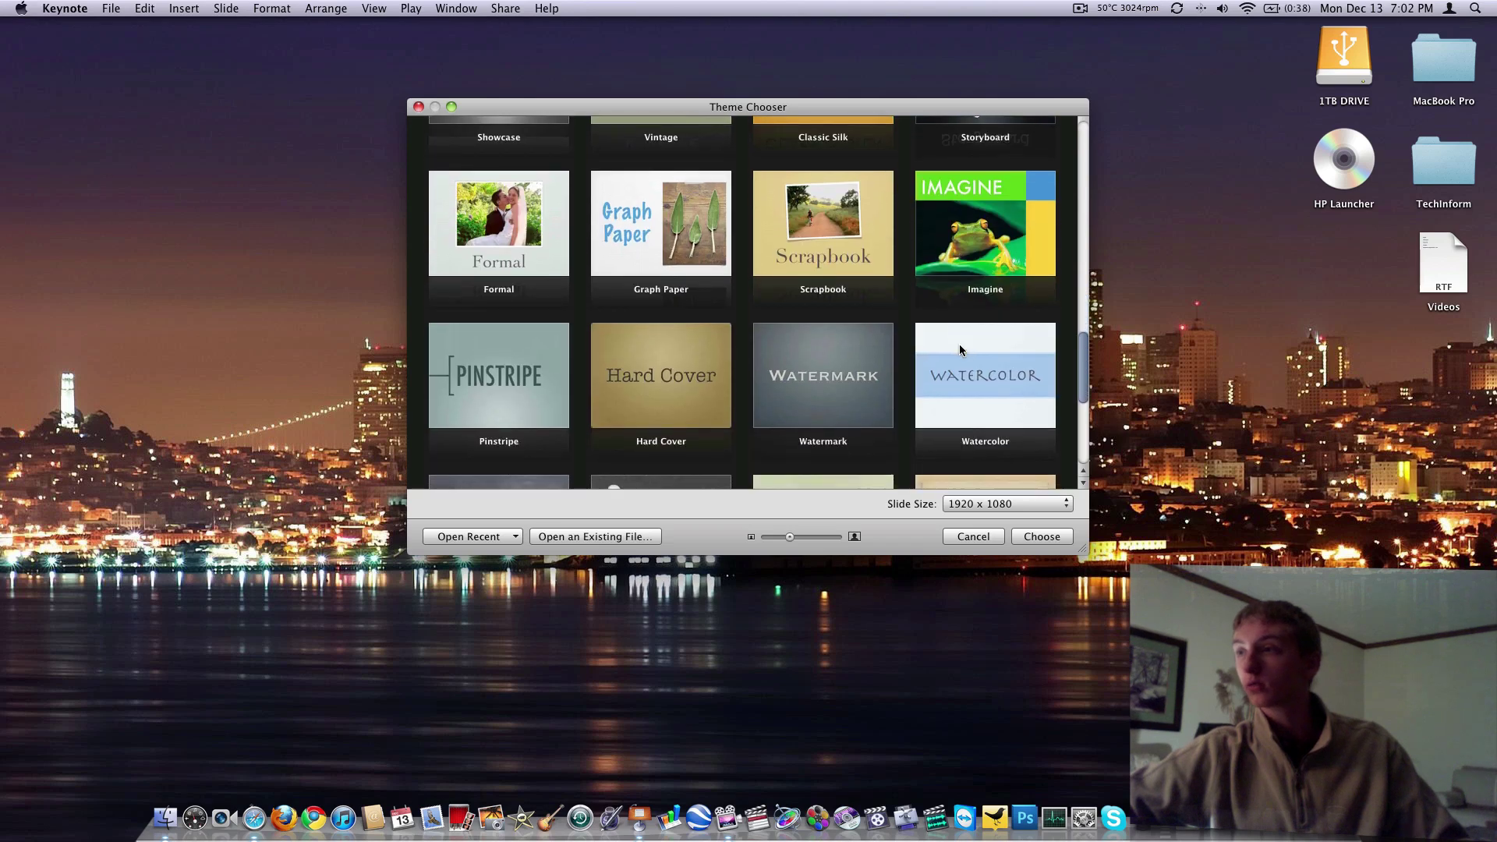
pyautogui.scroll(-7, 960, 346)
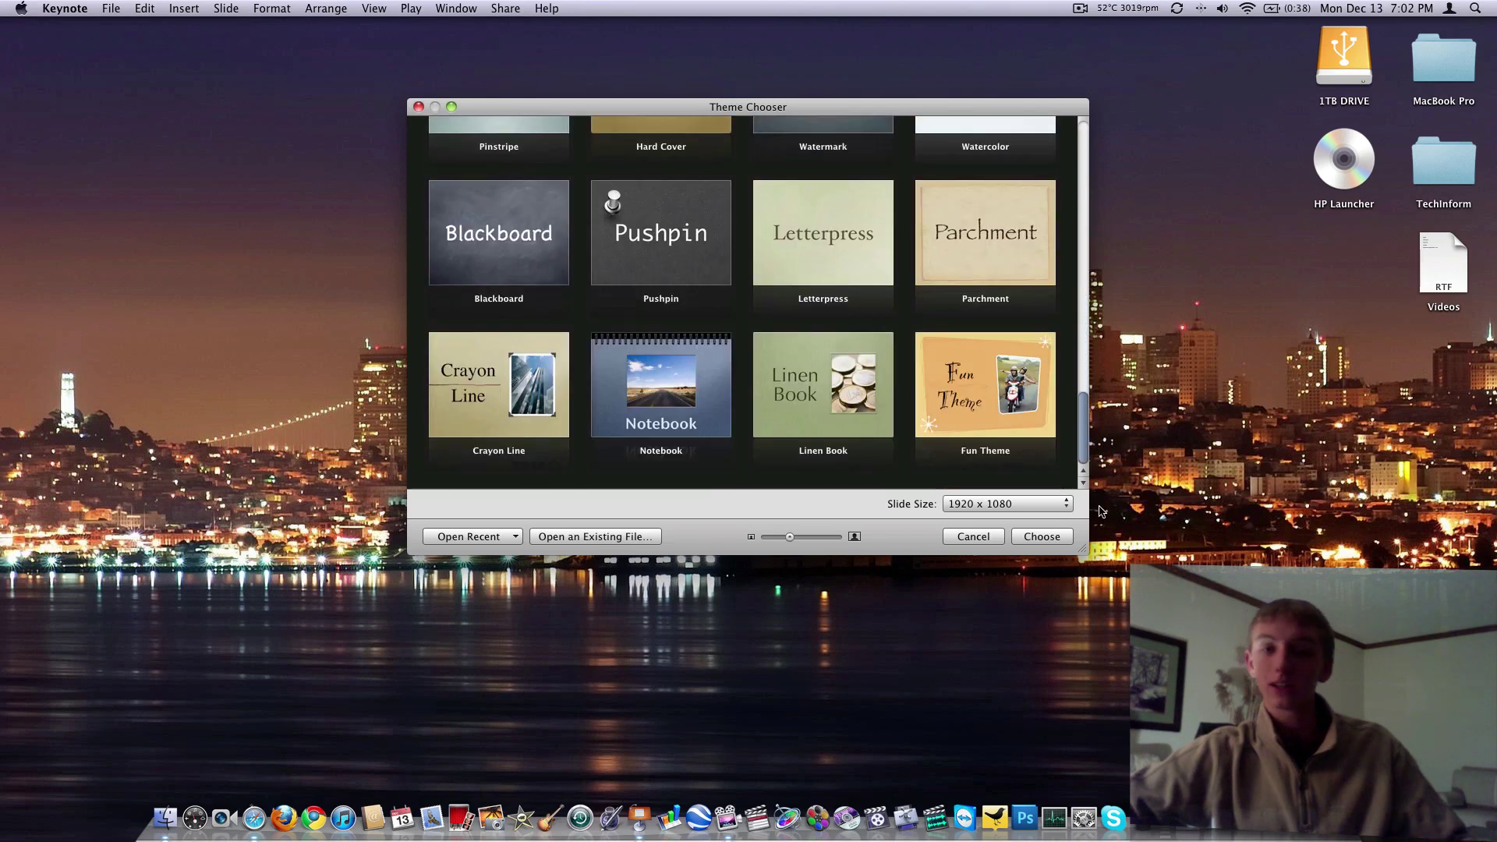
# Try the Blackboard and Gradient themes, checking the slide size list without changing it.
pyautogui.click(538, 228)
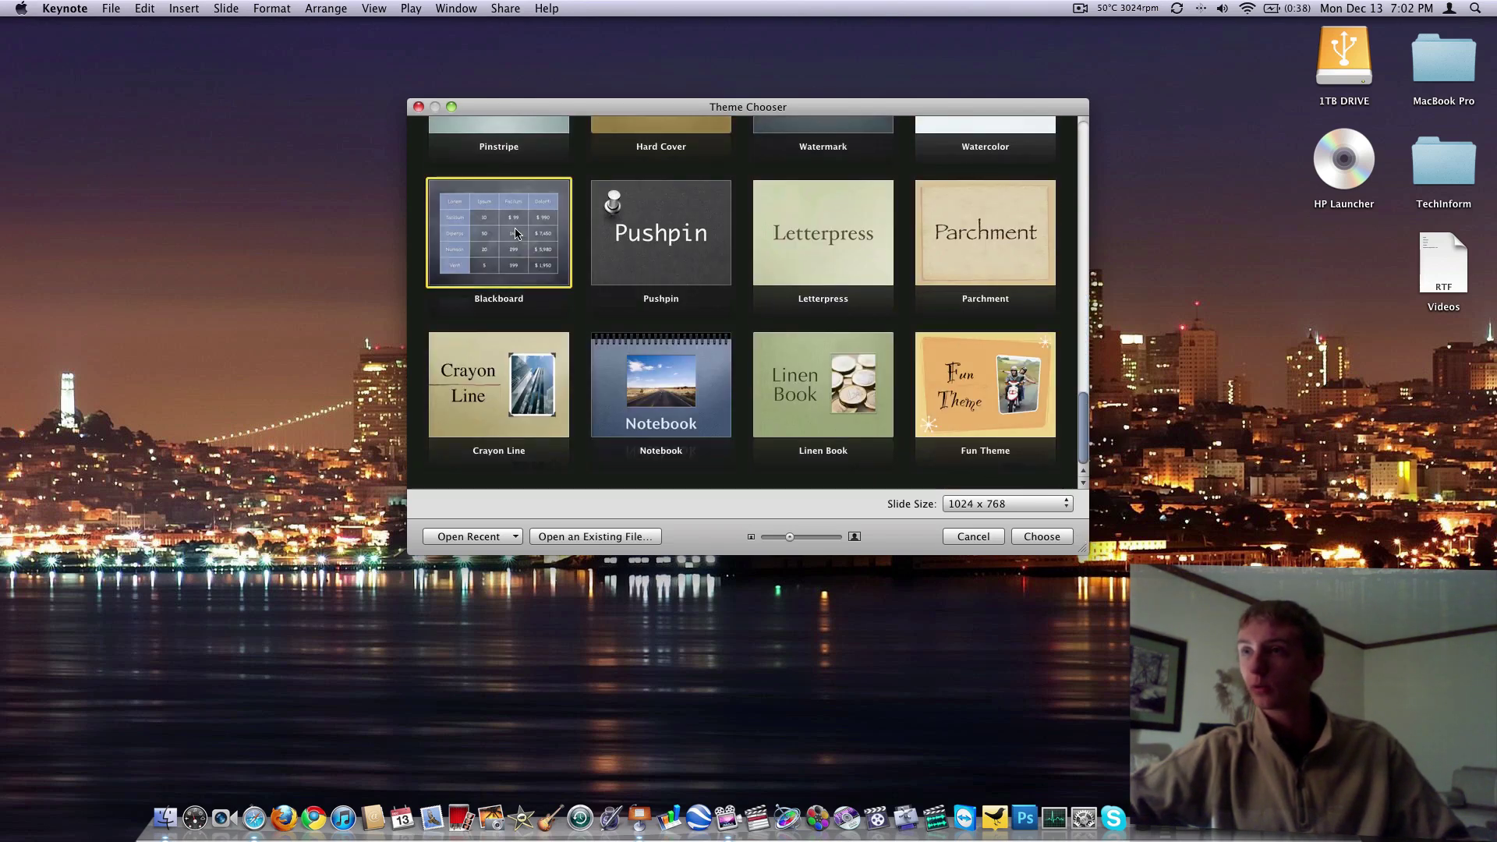
pyautogui.click(1013, 503)
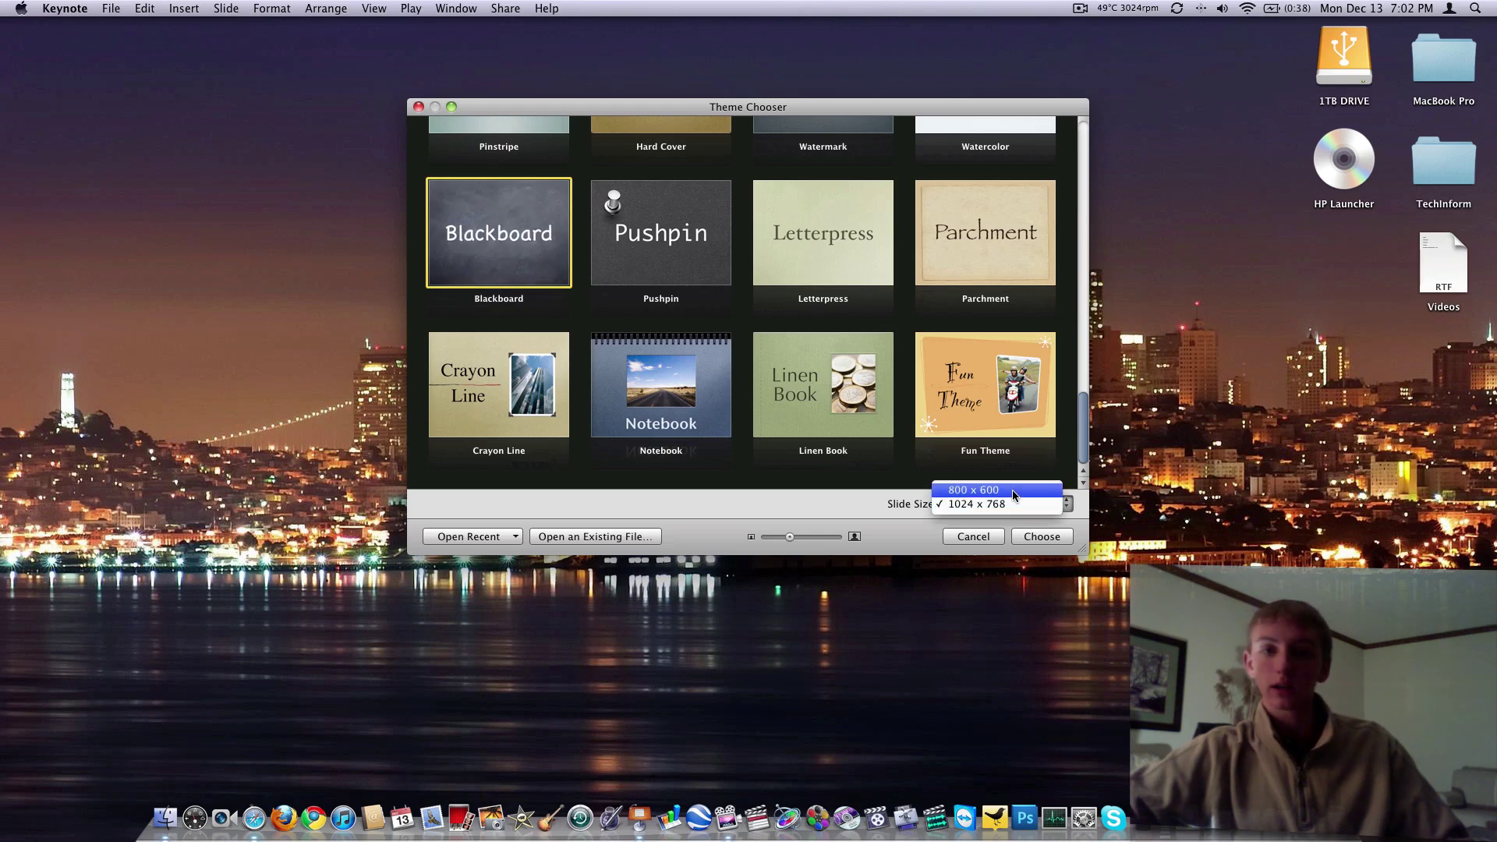
pyautogui.click(783, 493)
pyautogui.scroll(10, 644, 293)
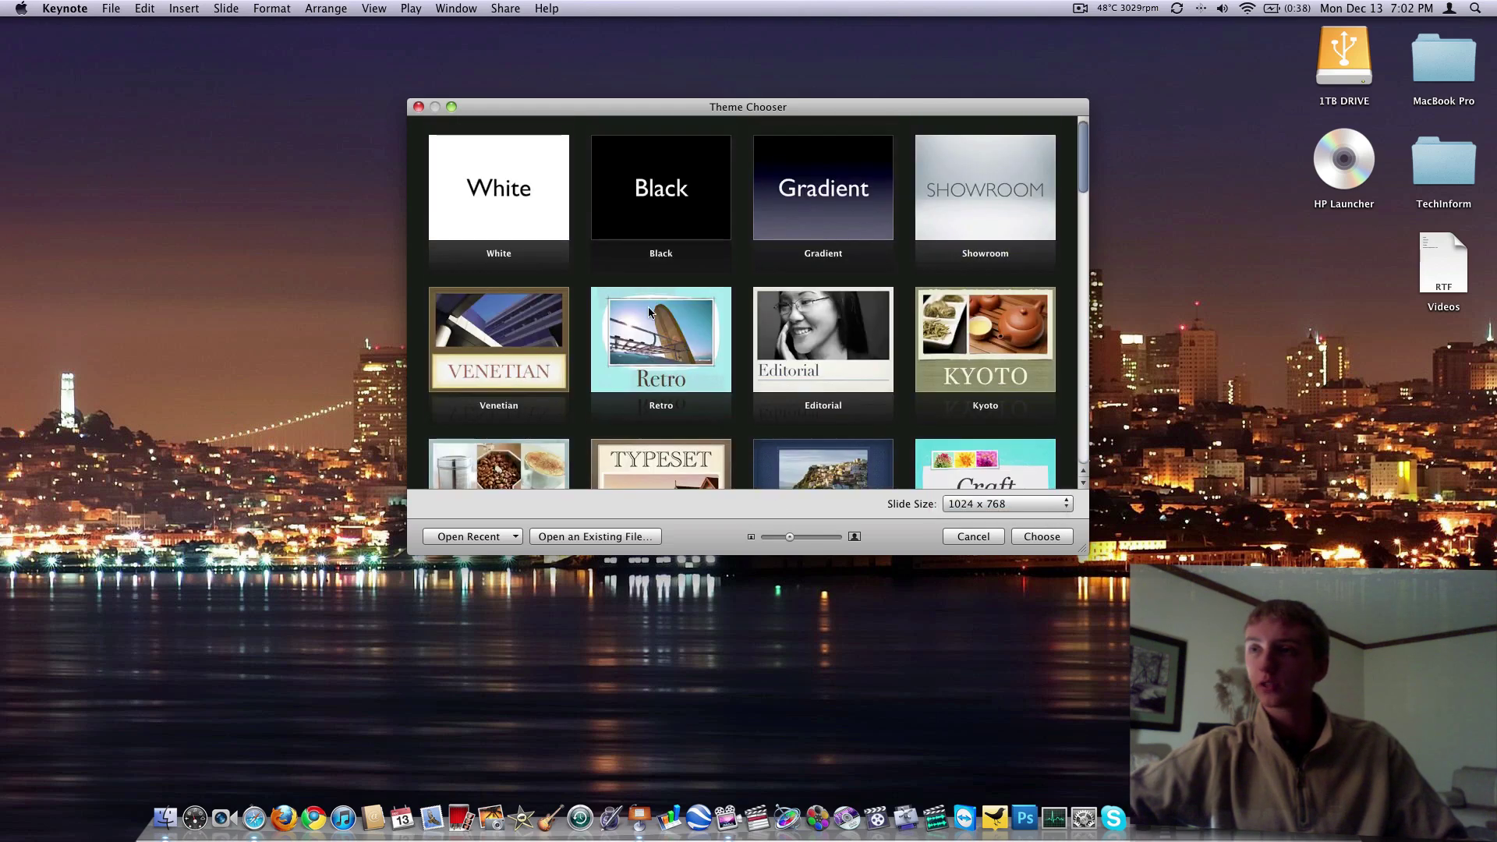
pyautogui.click(878, 207)
pyautogui.click(1013, 505)
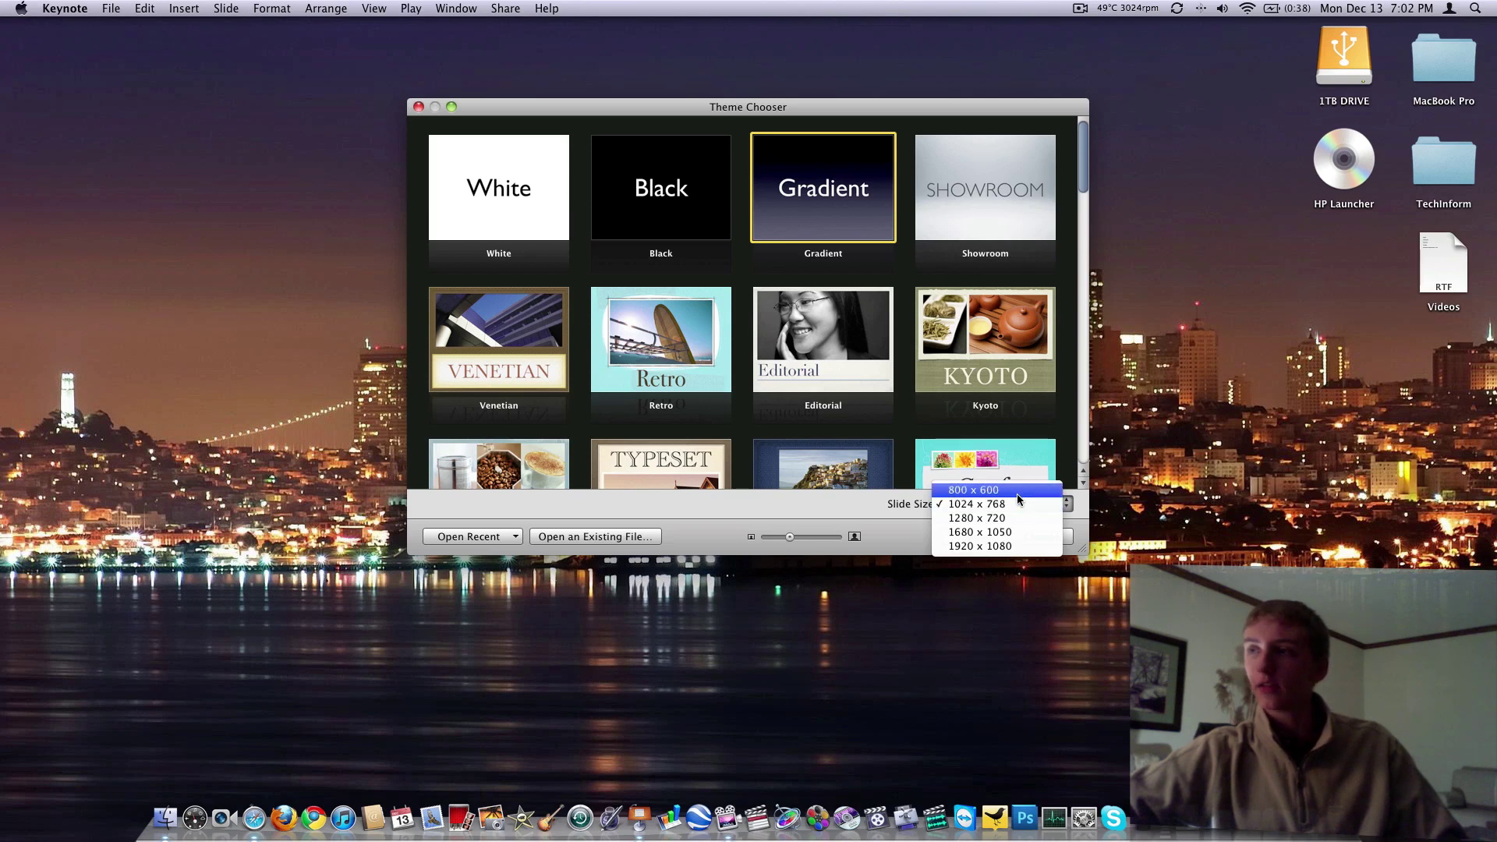
pyautogui.click(599, 9)
pyautogui.scroll(-3, 530, 282)
# Choose the Venetian theme at a 1920 x 1080 slide size and create the presentation.
pyautogui.click(530, 282)
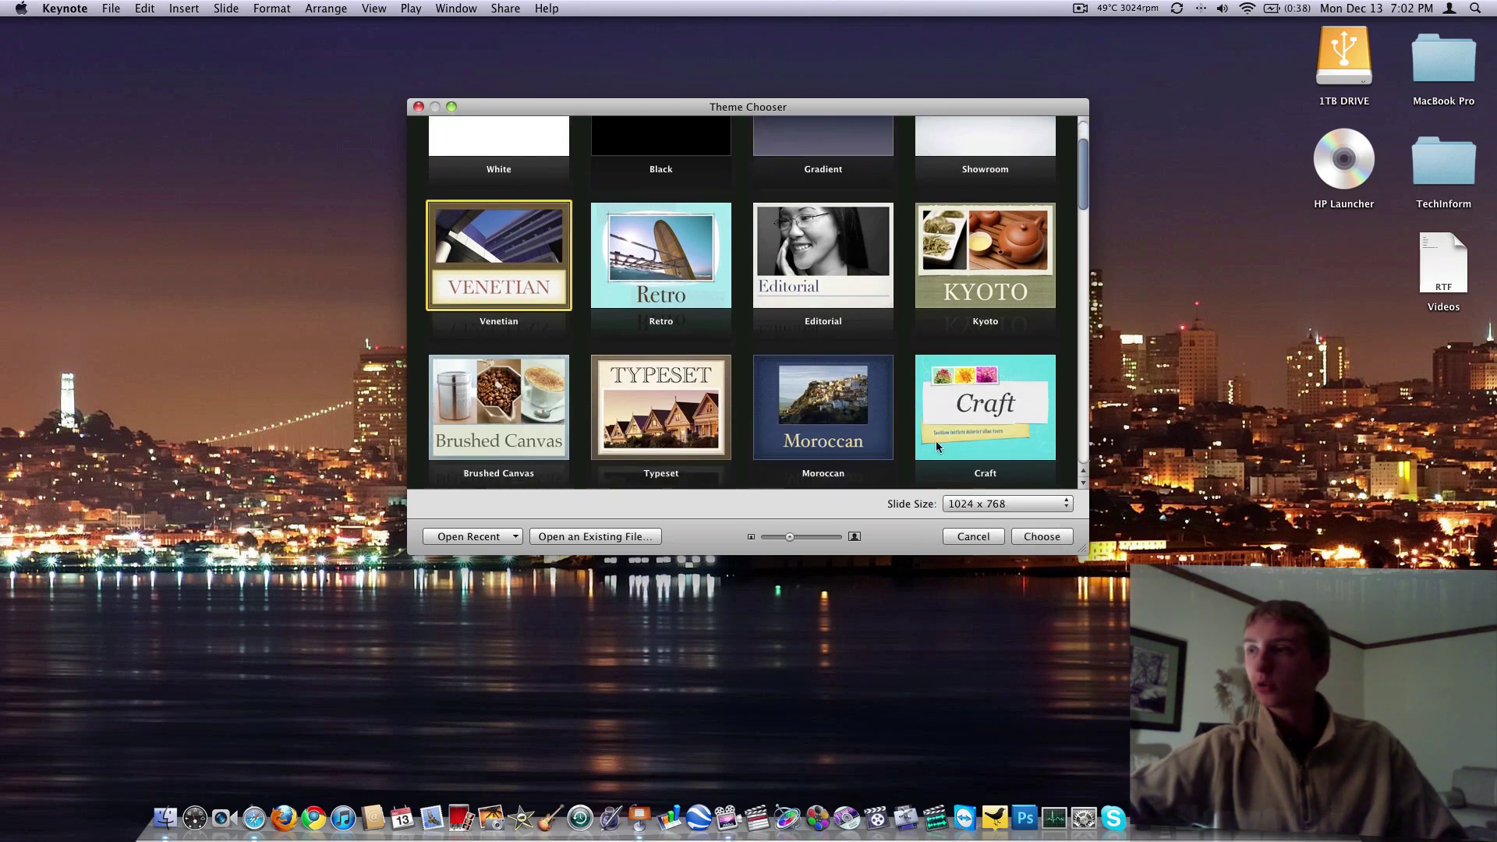
pyautogui.click(1058, 505)
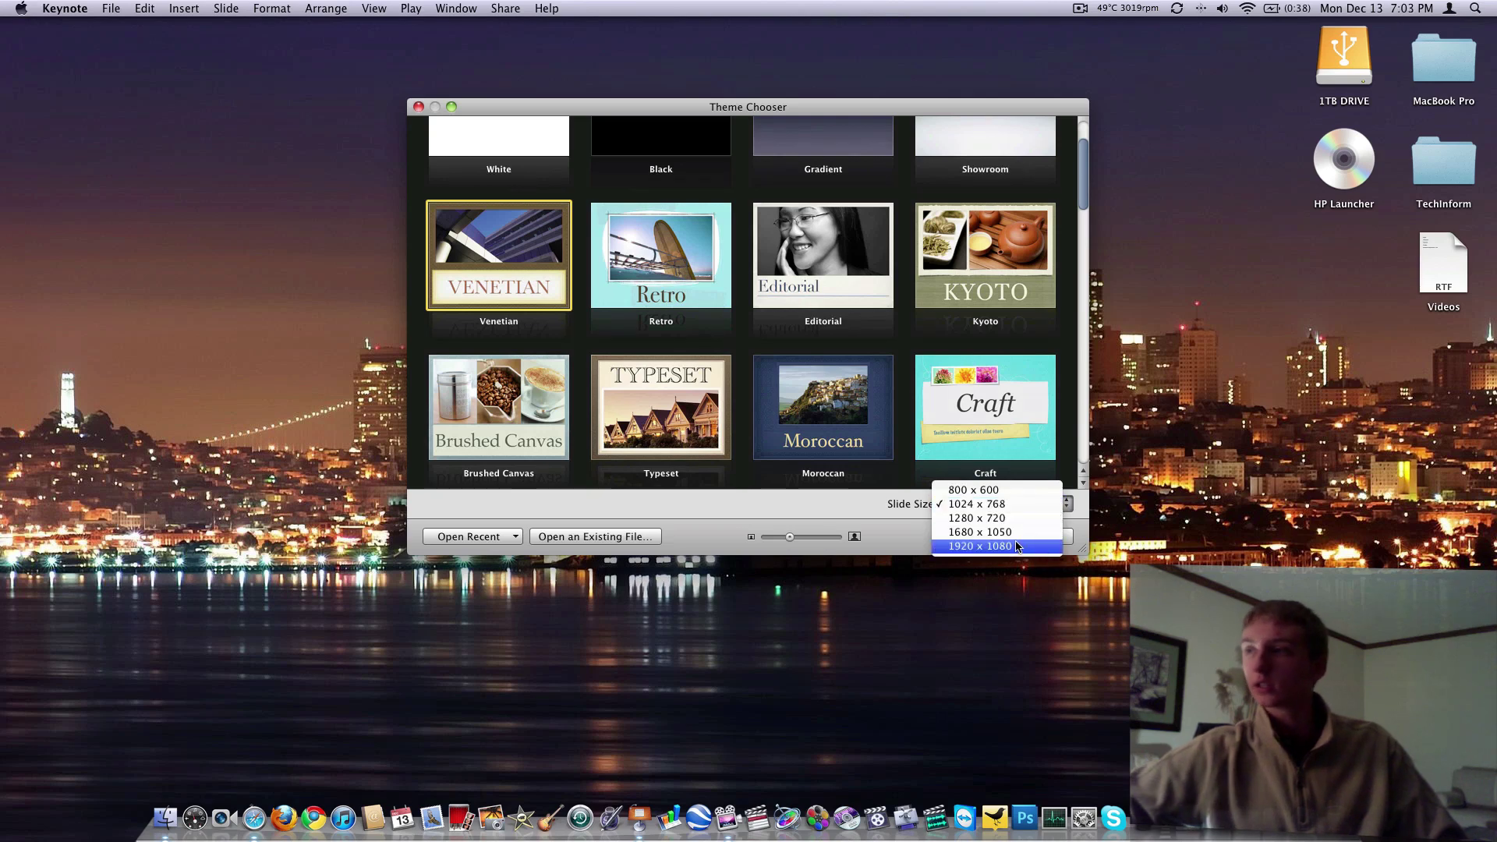
pyautogui.click(1016, 532)
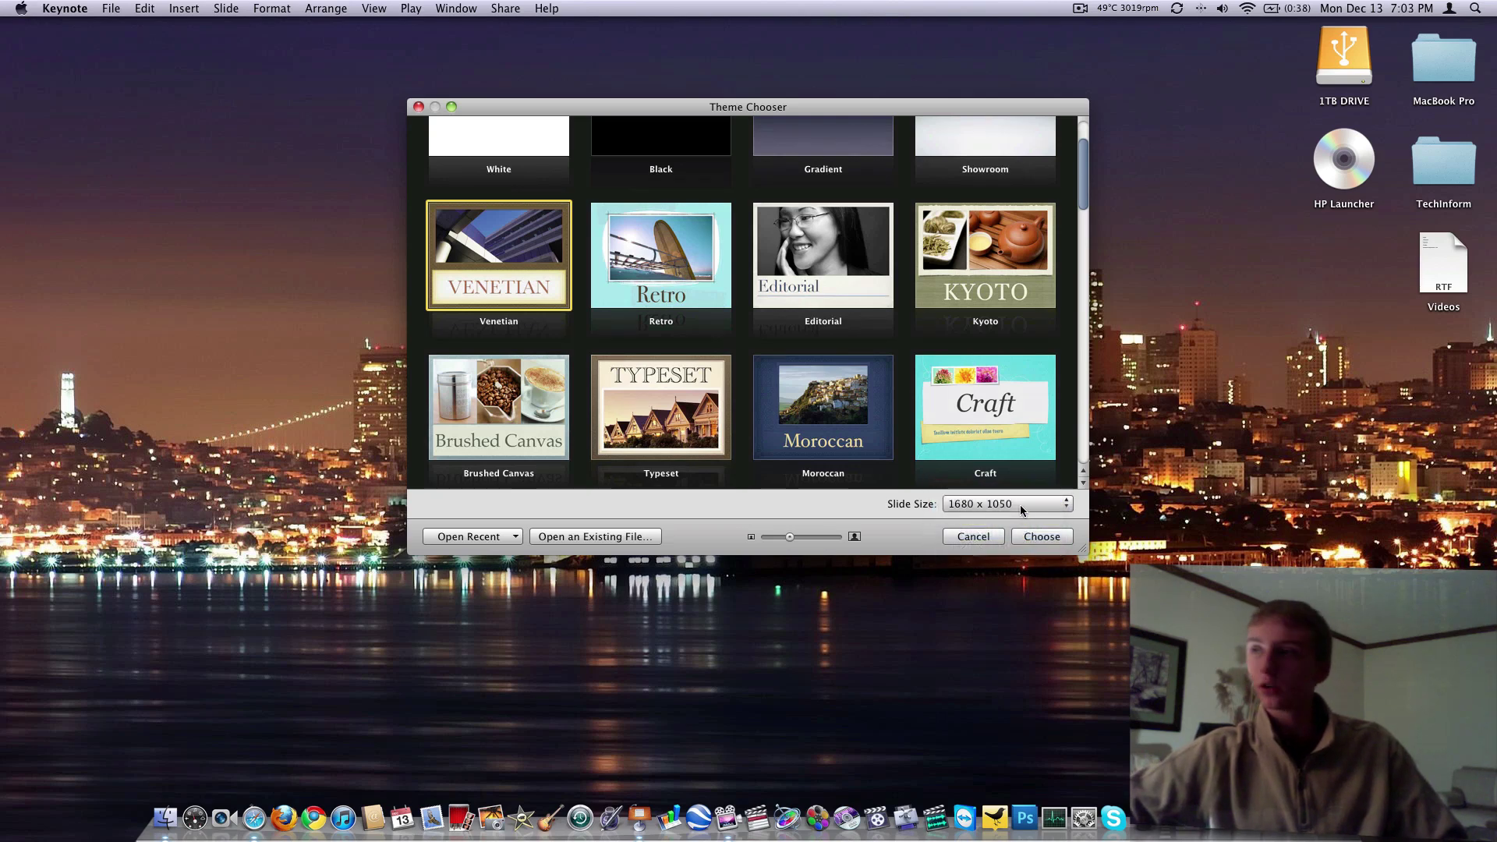
pyautogui.click(1021, 503)
pyautogui.click(1023, 520)
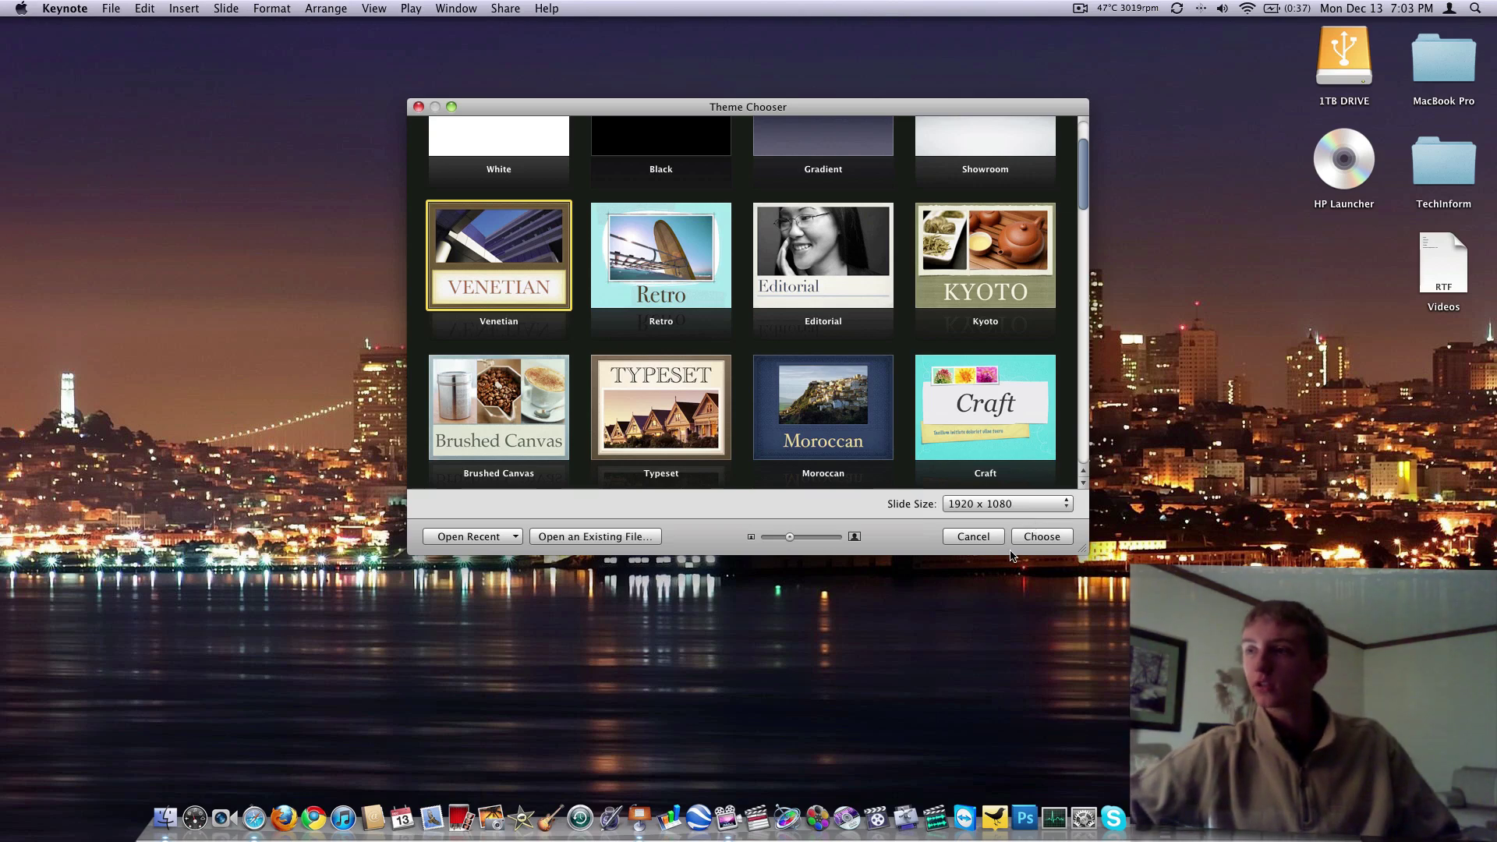
pyautogui.click(1040, 538)
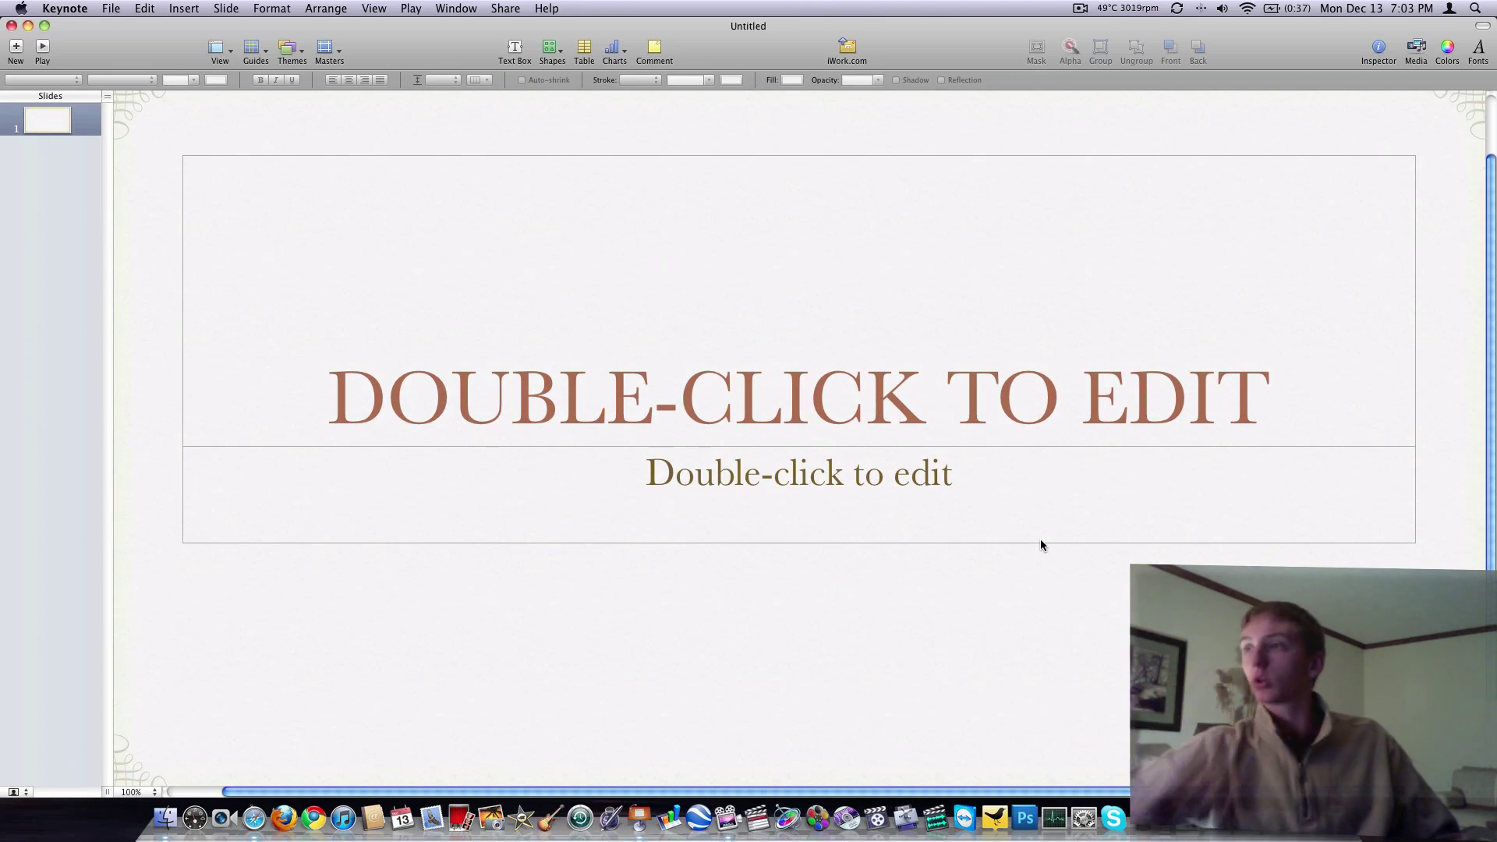
# Title the slide KEYNOTE REVIEW and set the subtitle to 'iWork 2009 - ' plus the author's name.
pyautogui.moveTo(984, 415)
pyautogui.mouseDown()
pyautogui.moveTo(943, 393)
pyautogui.moveTo(961, 417)
pyautogui.moveTo(923, 383)
pyautogui.moveTo(961, 414)
pyautogui.mouseUp()
pyautogui.doubleClick(916, 411)
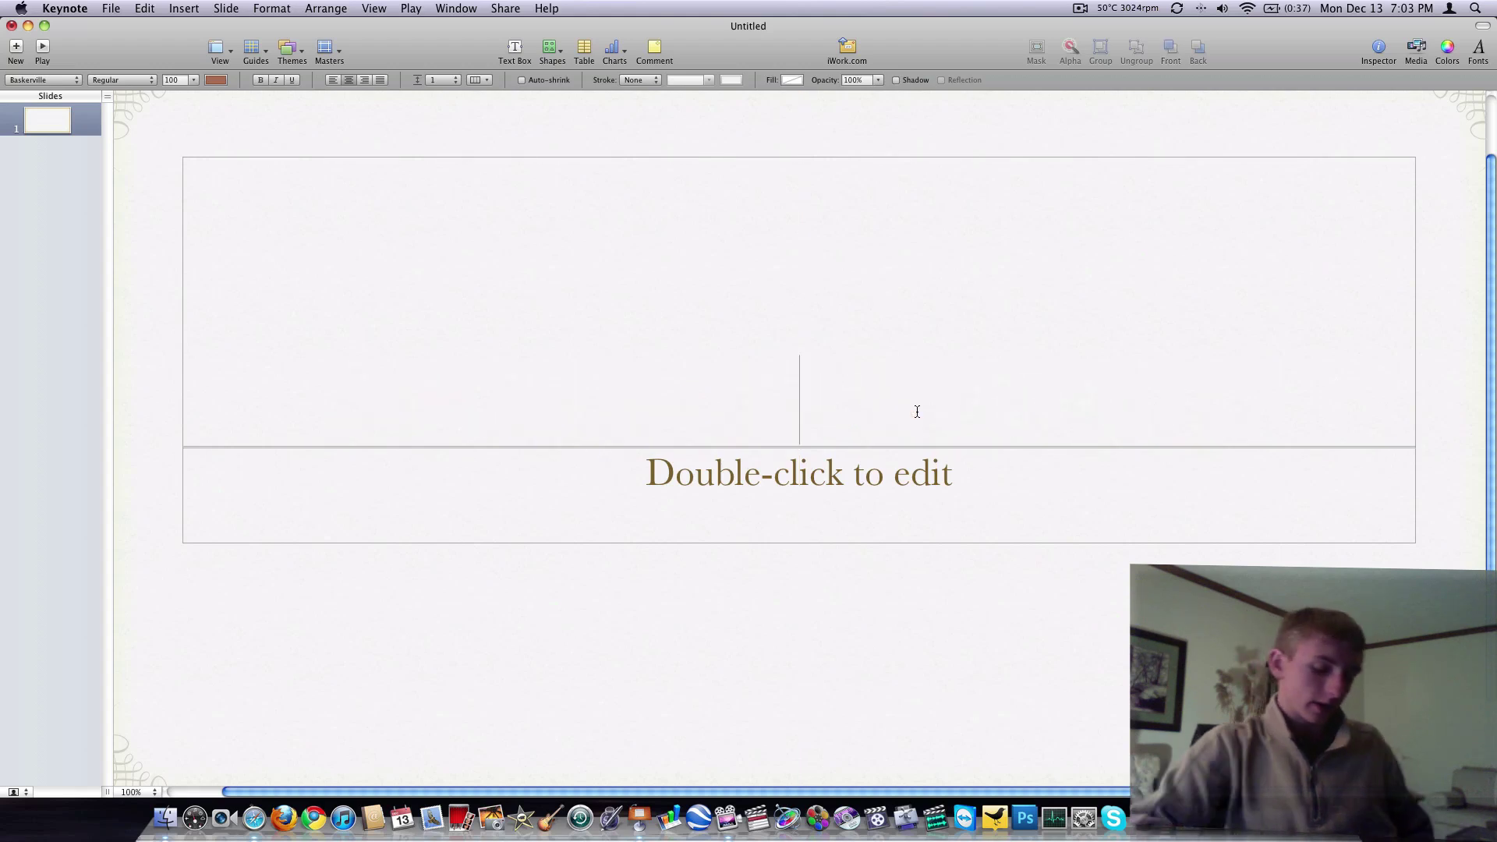
pyautogui.write('KE')
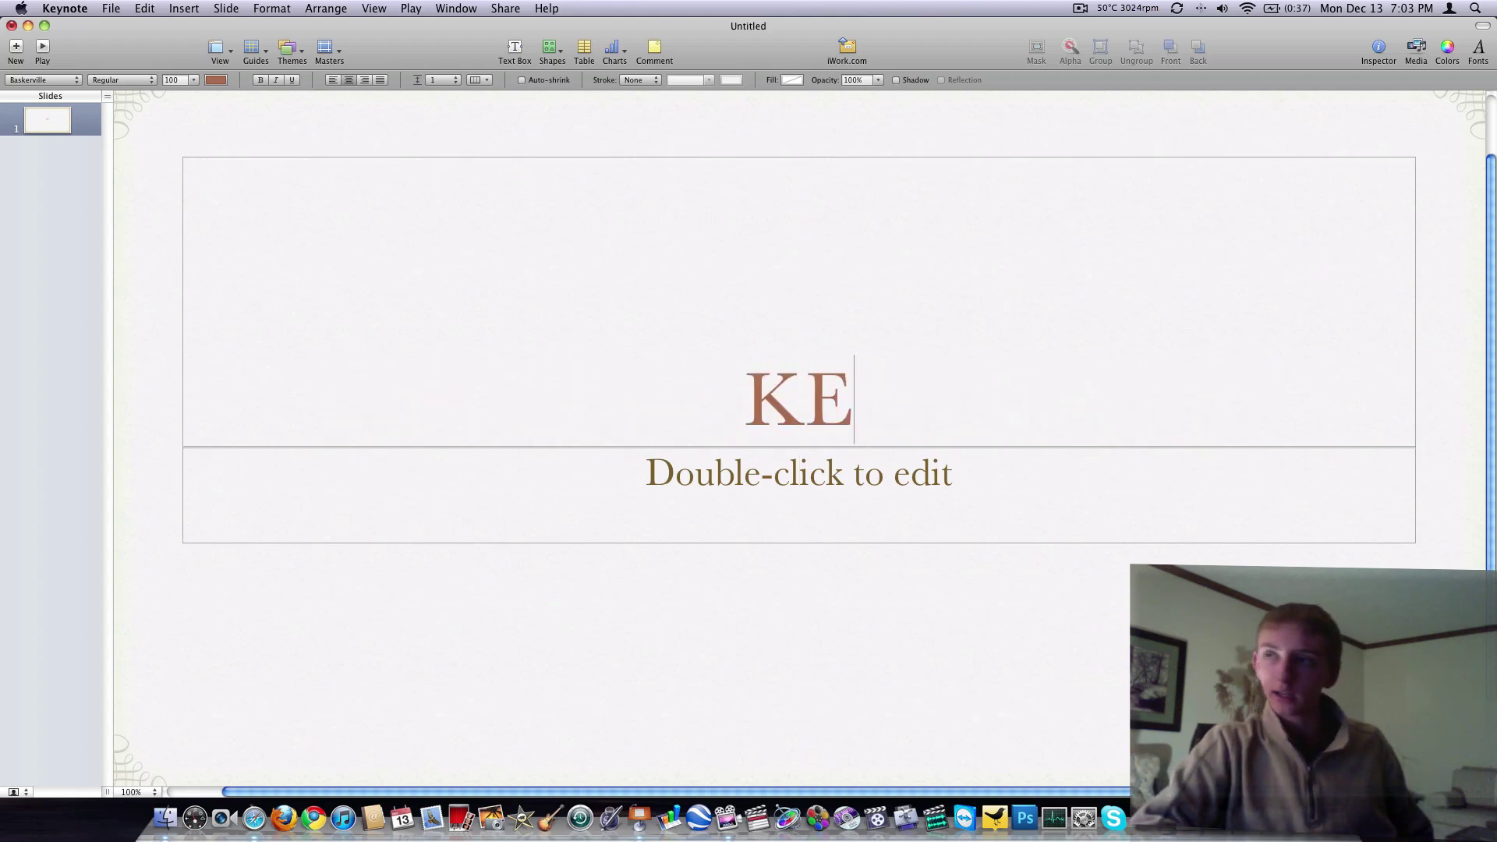
pyautogui.write('YNOTE REVIEW')
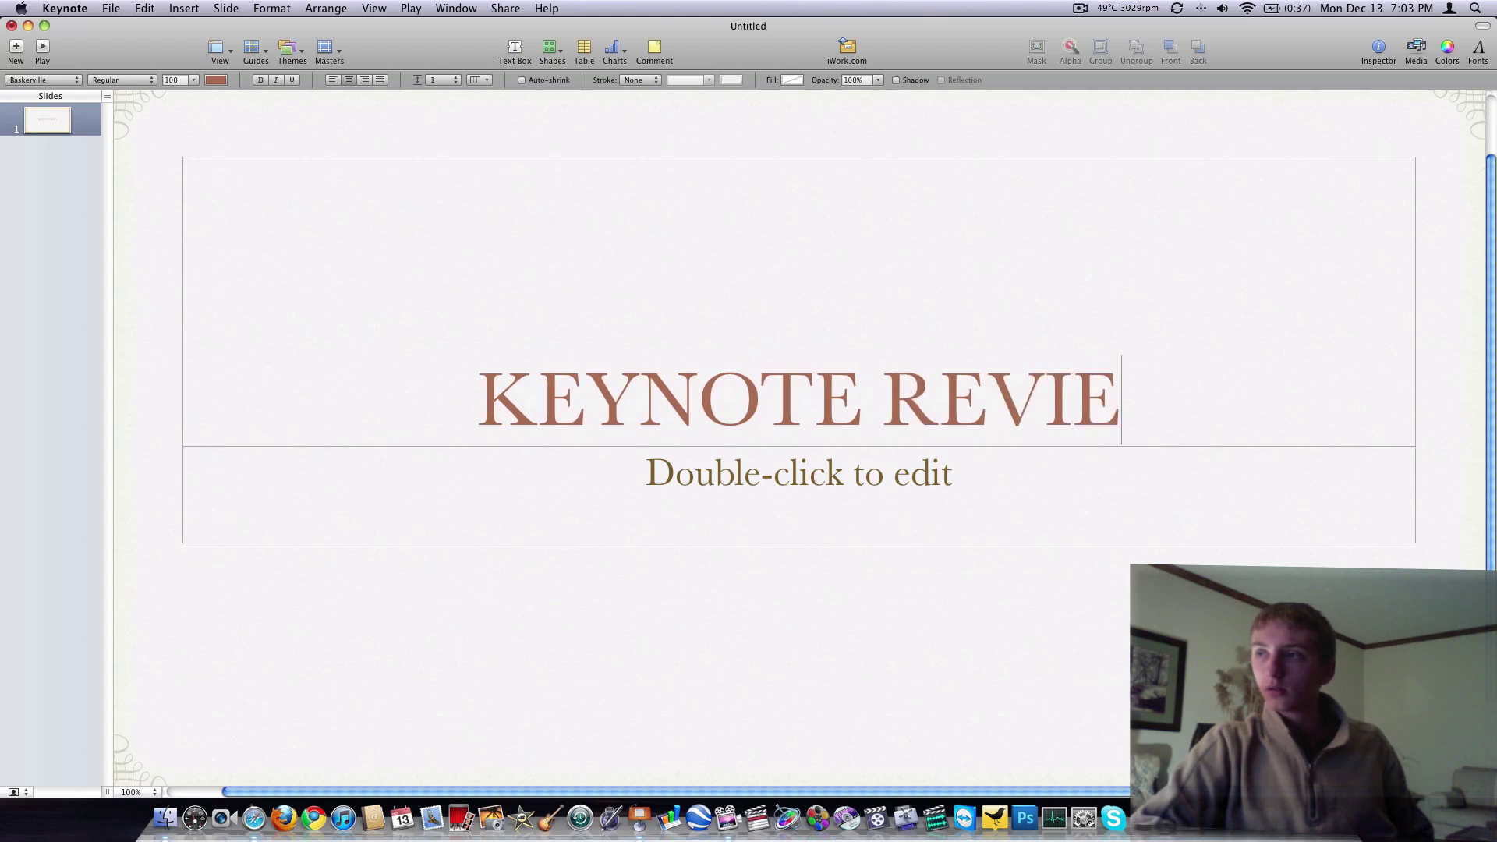
pyautogui.doubleClick(817, 466)
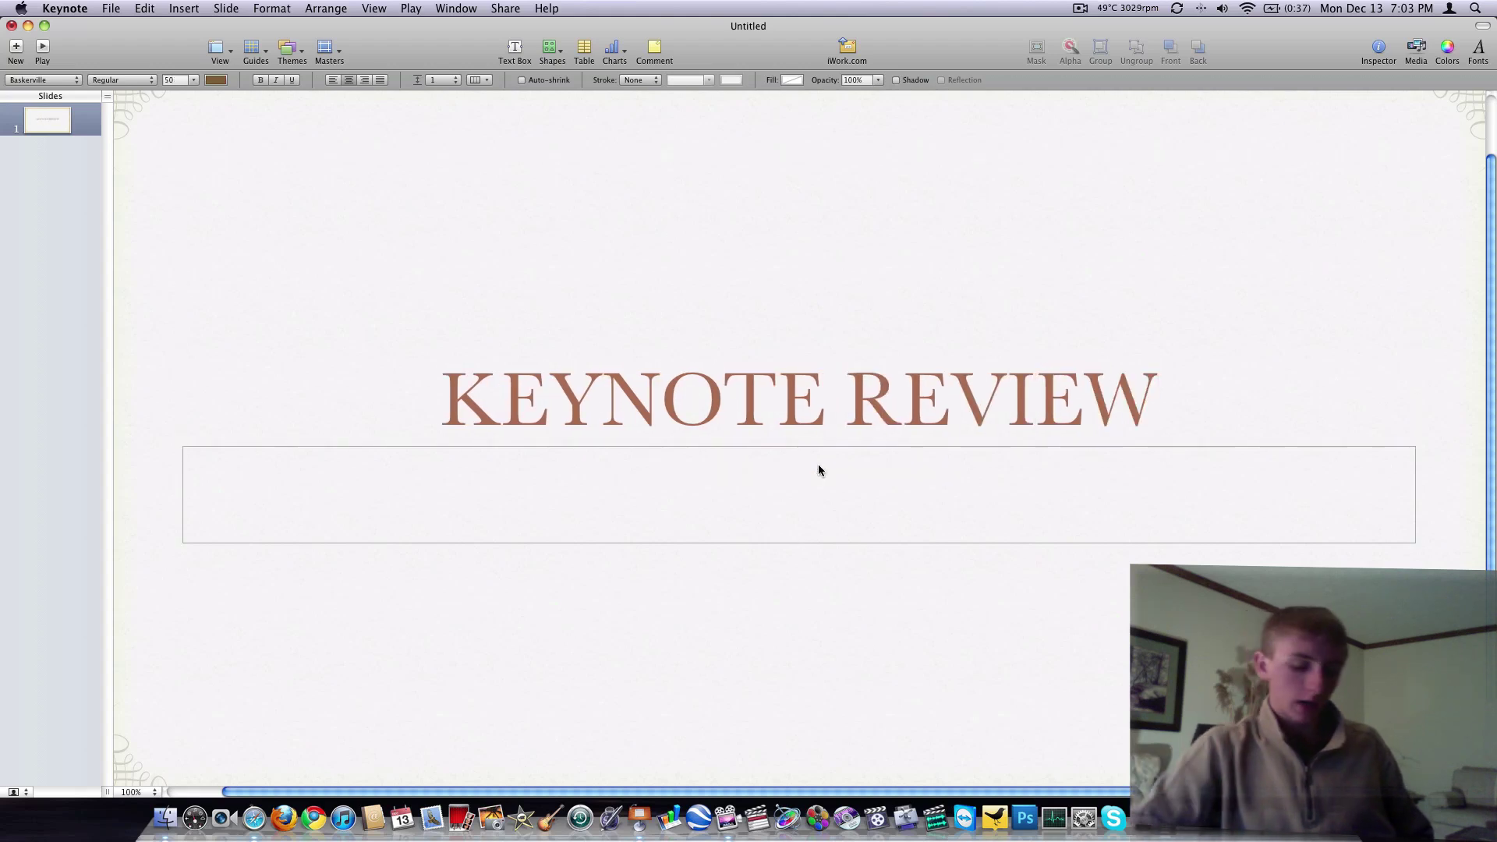
pyautogui.write('iWork ')
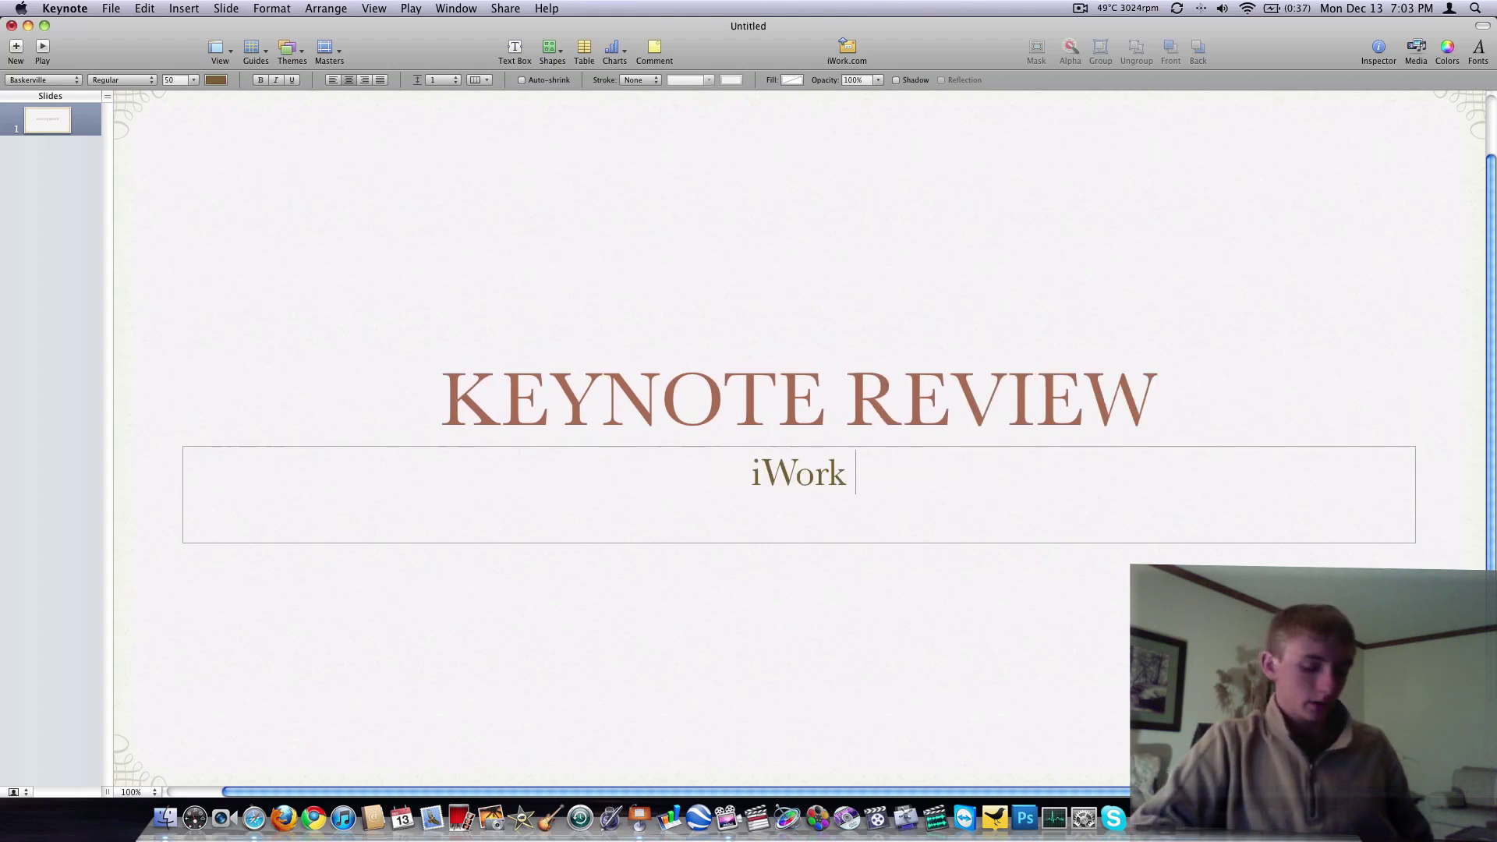
pyautogui.write('2009 - Steve Jobs')
pyautogui.click(221, 214)
pyautogui.click(138, 146)
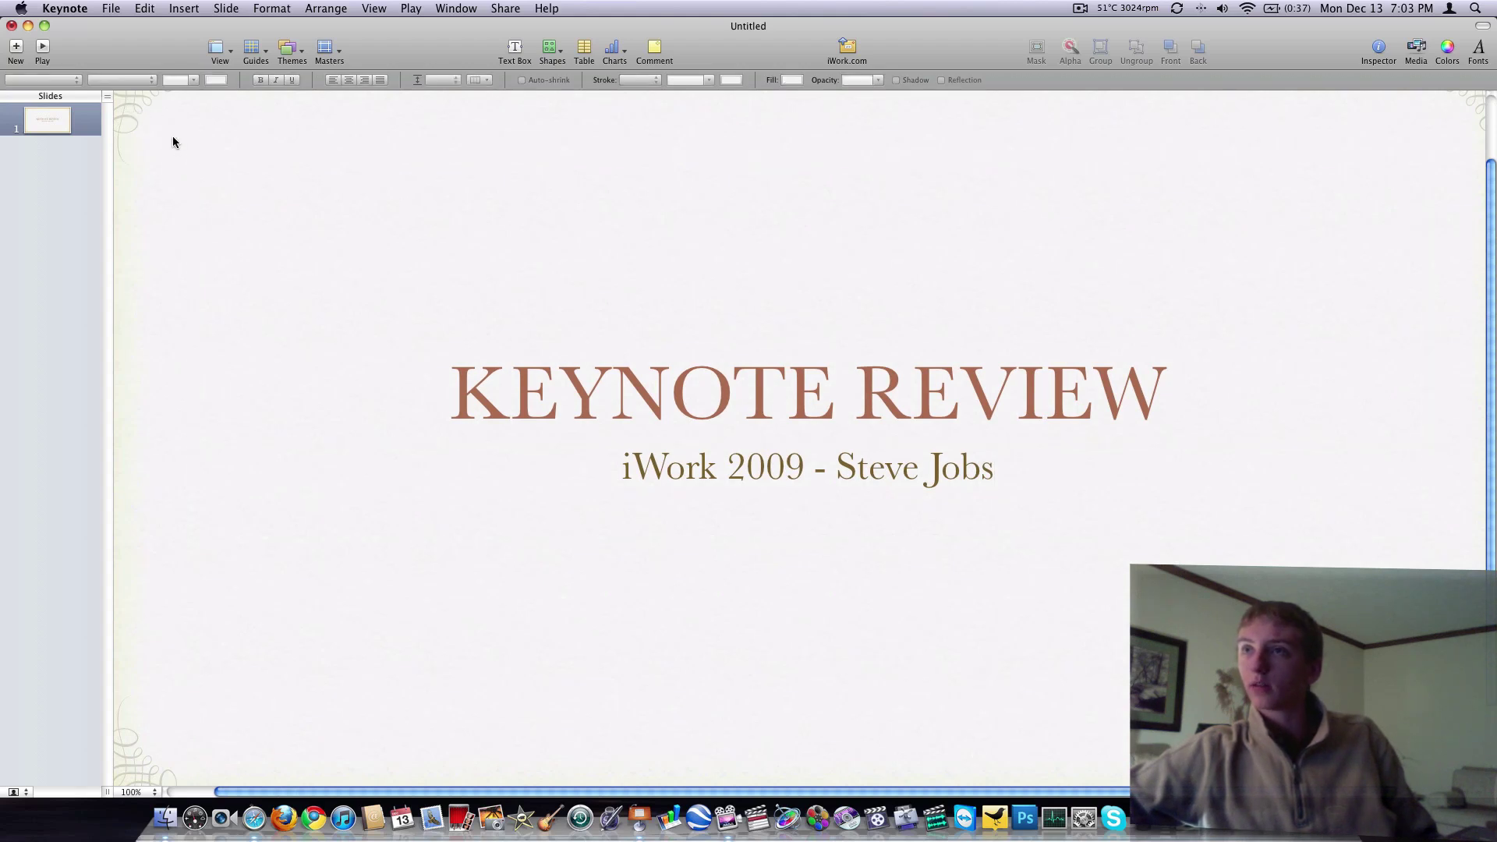
# Place the red car photo from the iPhoto library onto the title slide.
pyautogui.click(1416, 48)
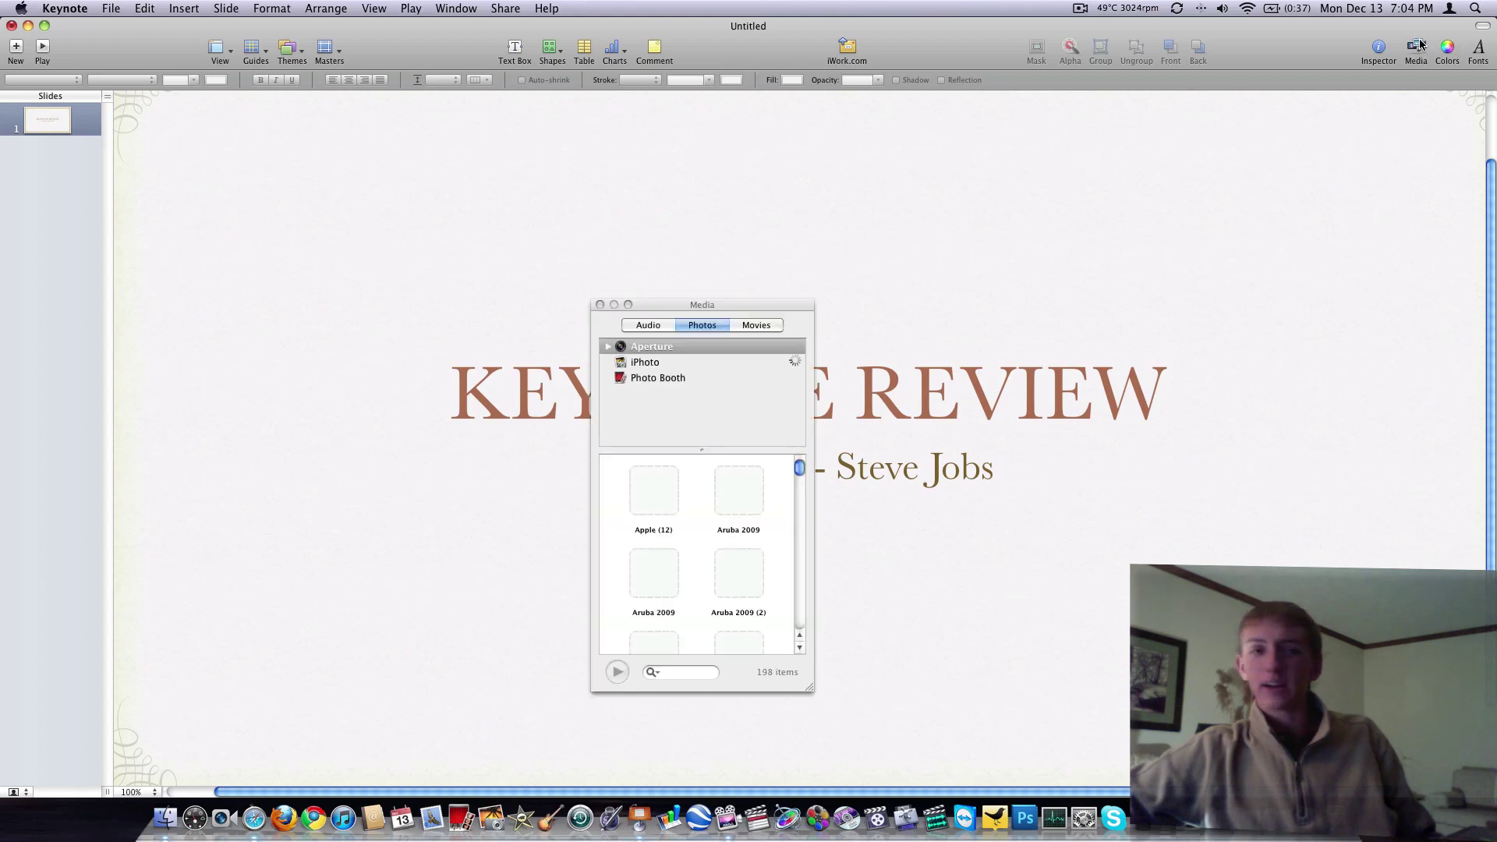
pyautogui.click(644, 361)
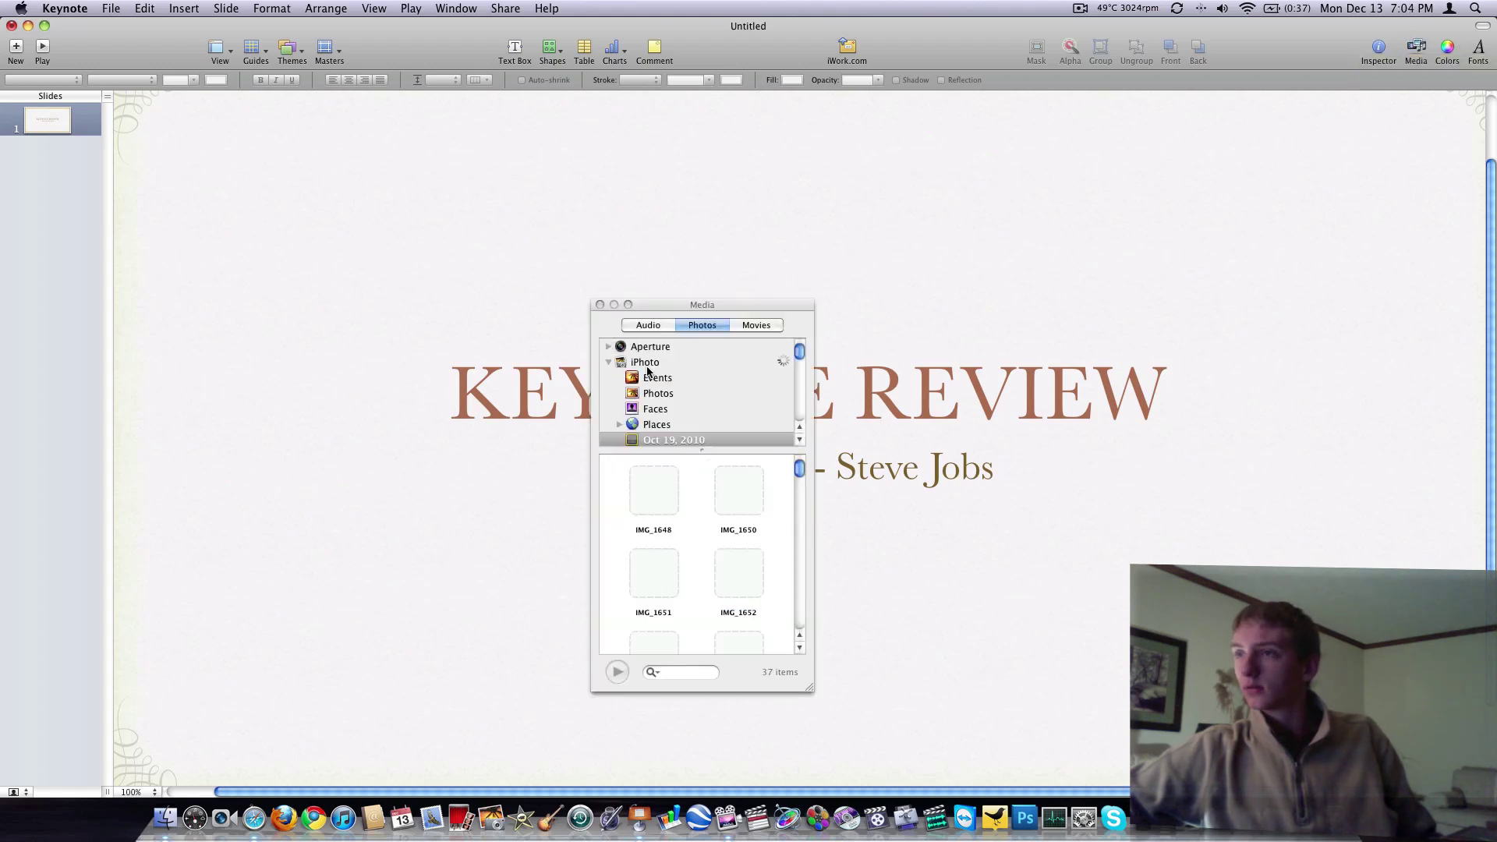
pyautogui.scroll(-10, 670, 499)
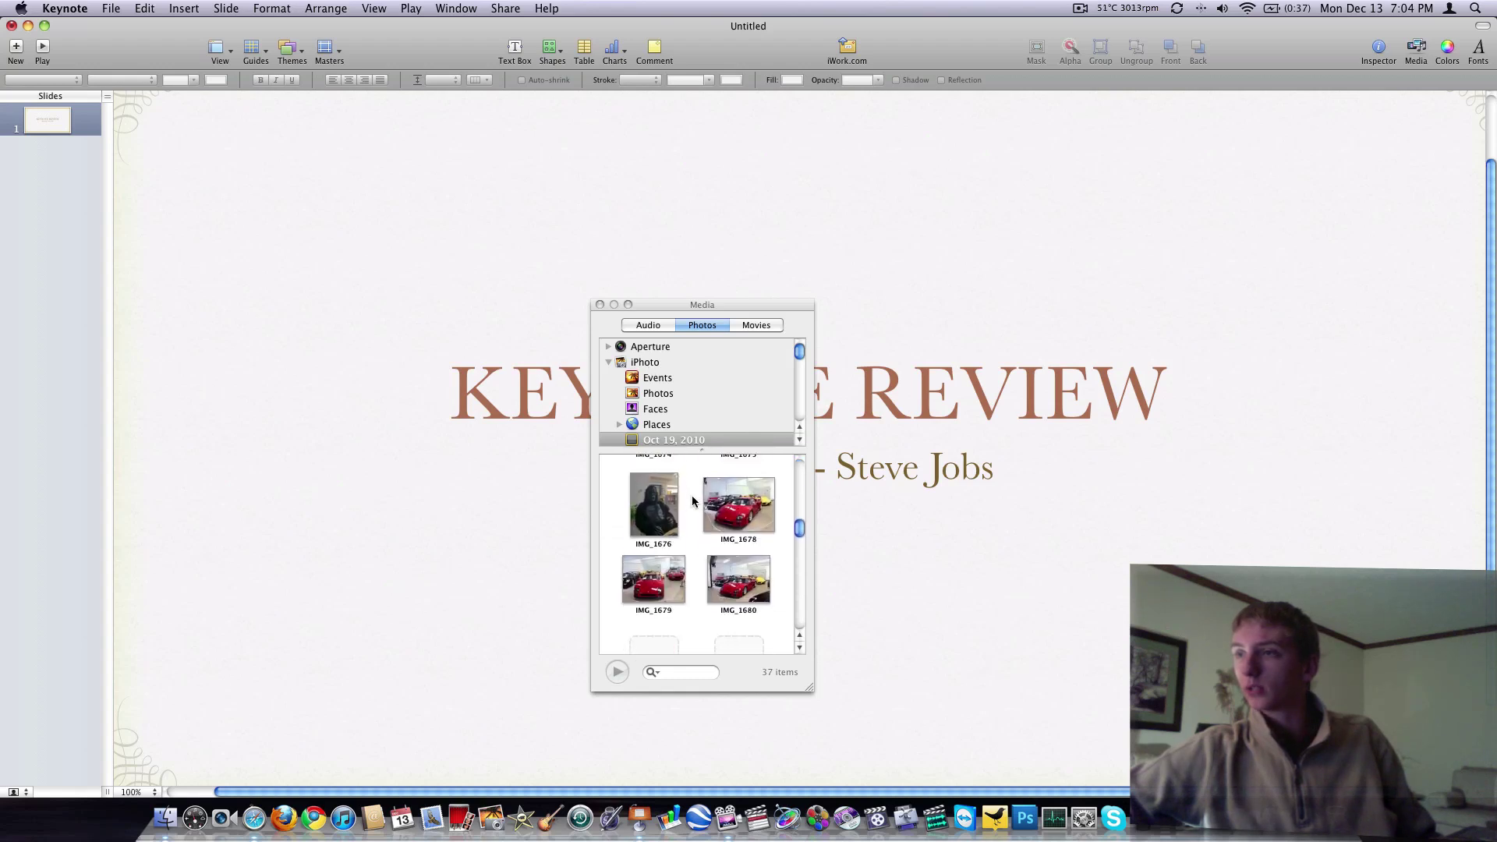
pyautogui.moveTo(737, 636); pyautogui.dragTo(967, 555)
pyautogui.click(600, 305)
# Move the car photo around, delete it, and reselect slide 1.
pyautogui.moveTo(616, 257); pyautogui.dragTo(611, 197)
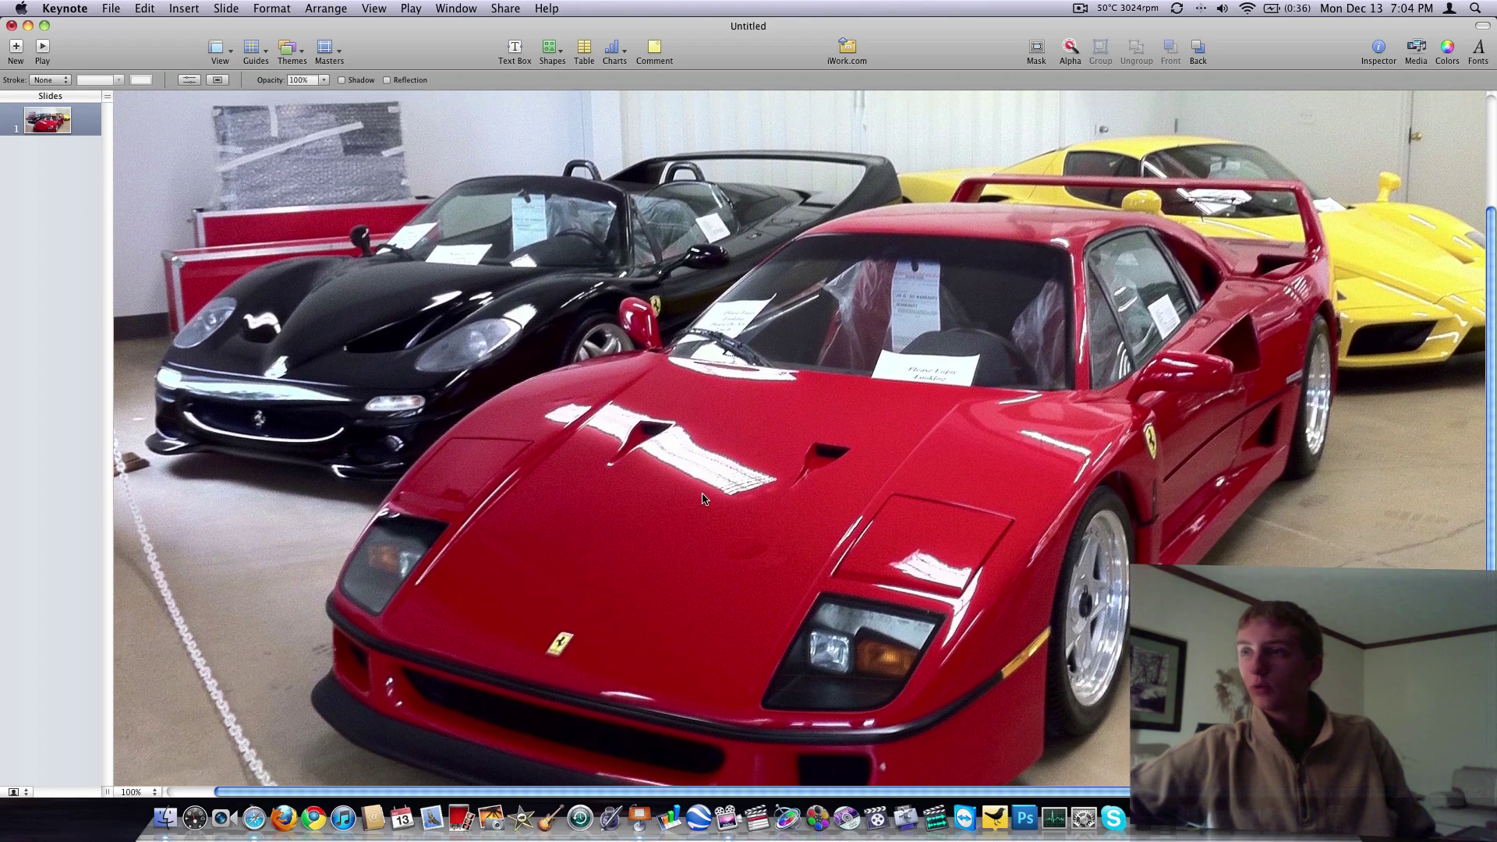
pyautogui.moveTo(704, 488); pyautogui.dragTo(748, 467)
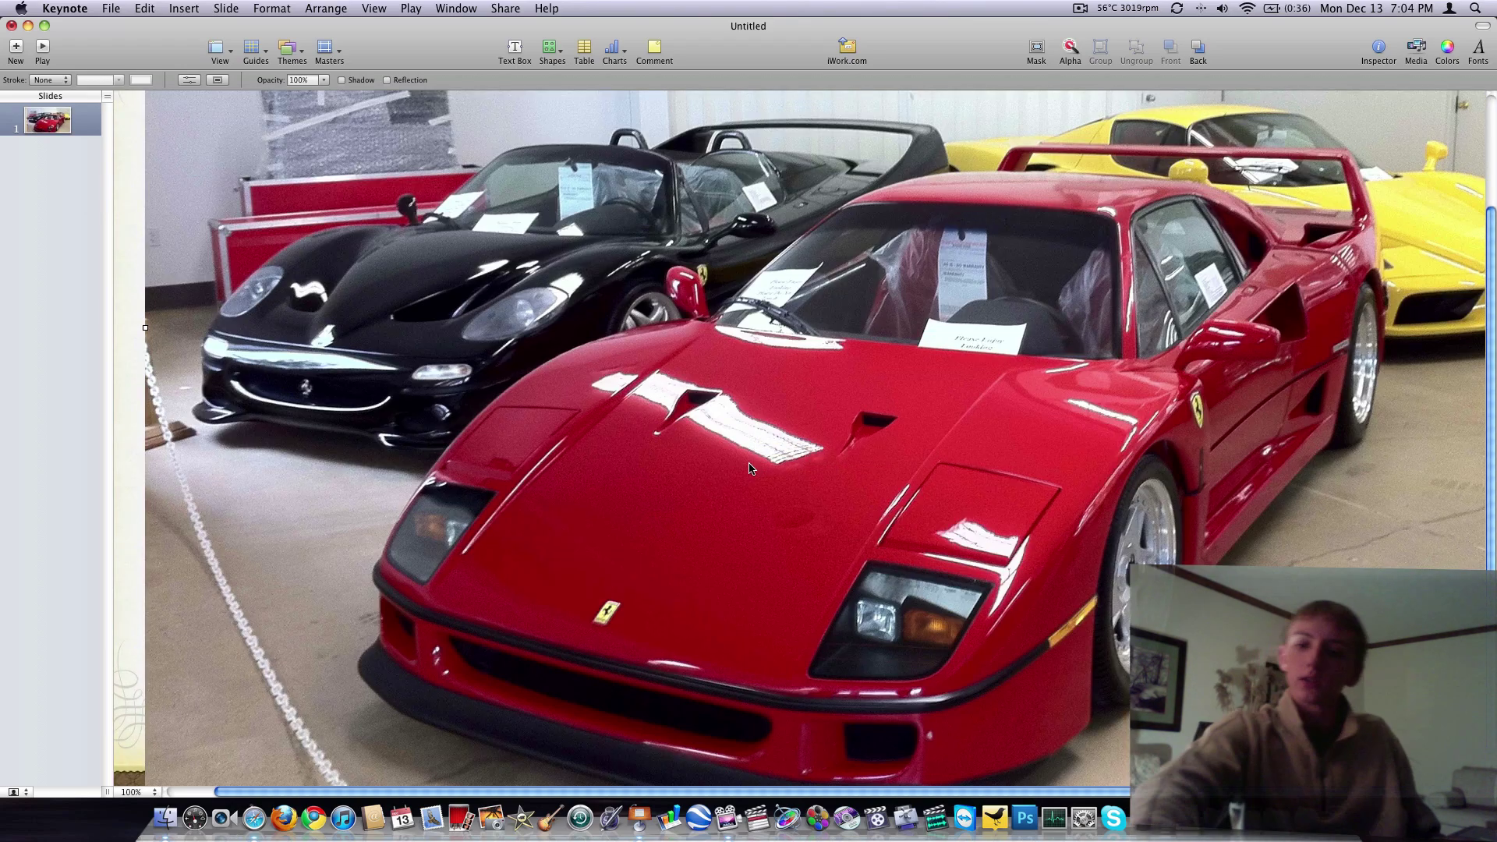
pyautogui.press('Delete')
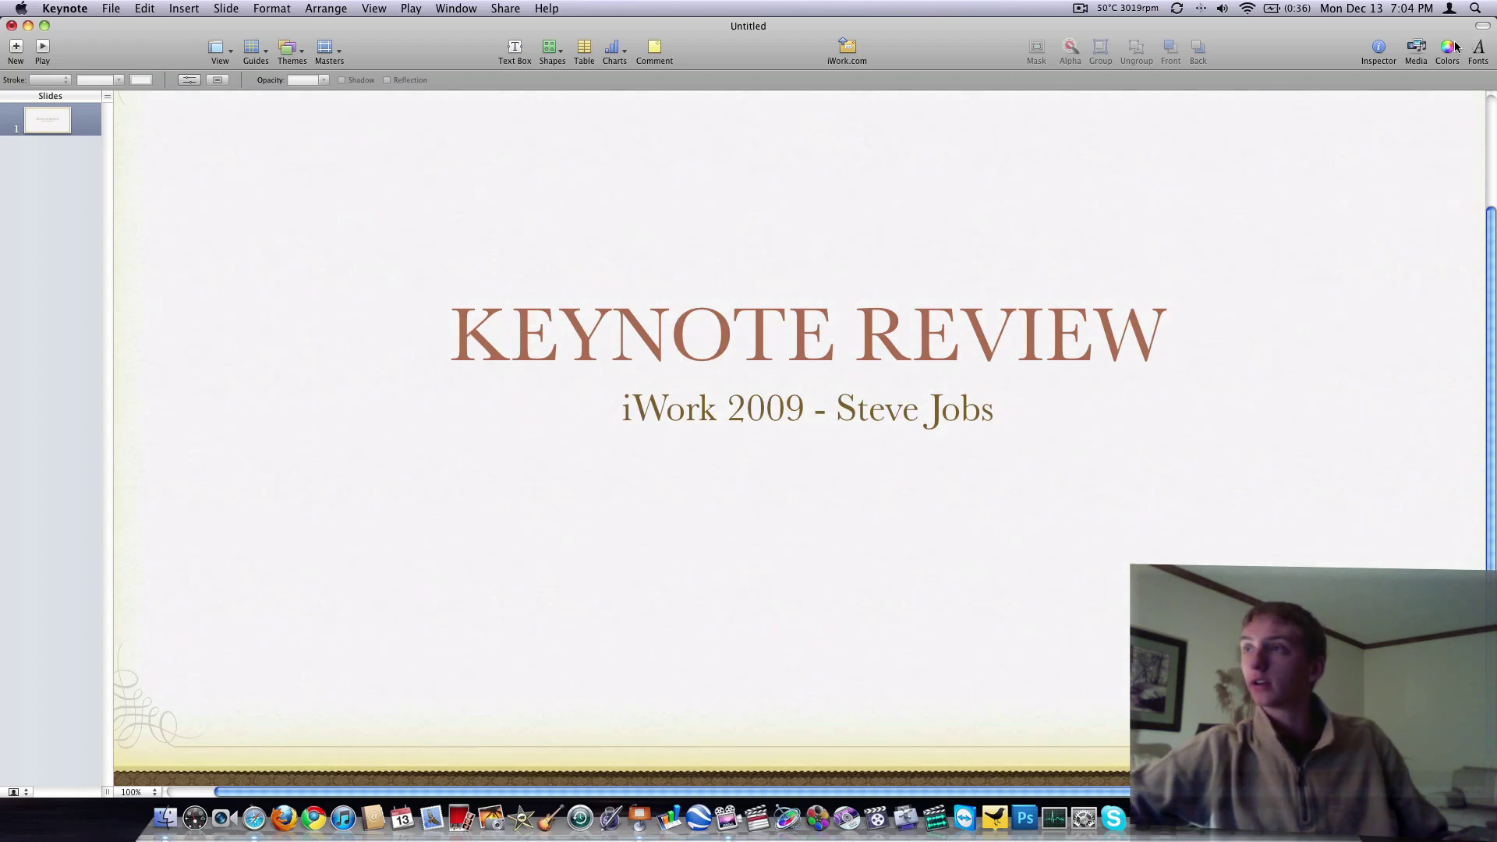
pyautogui.click(67, 131)
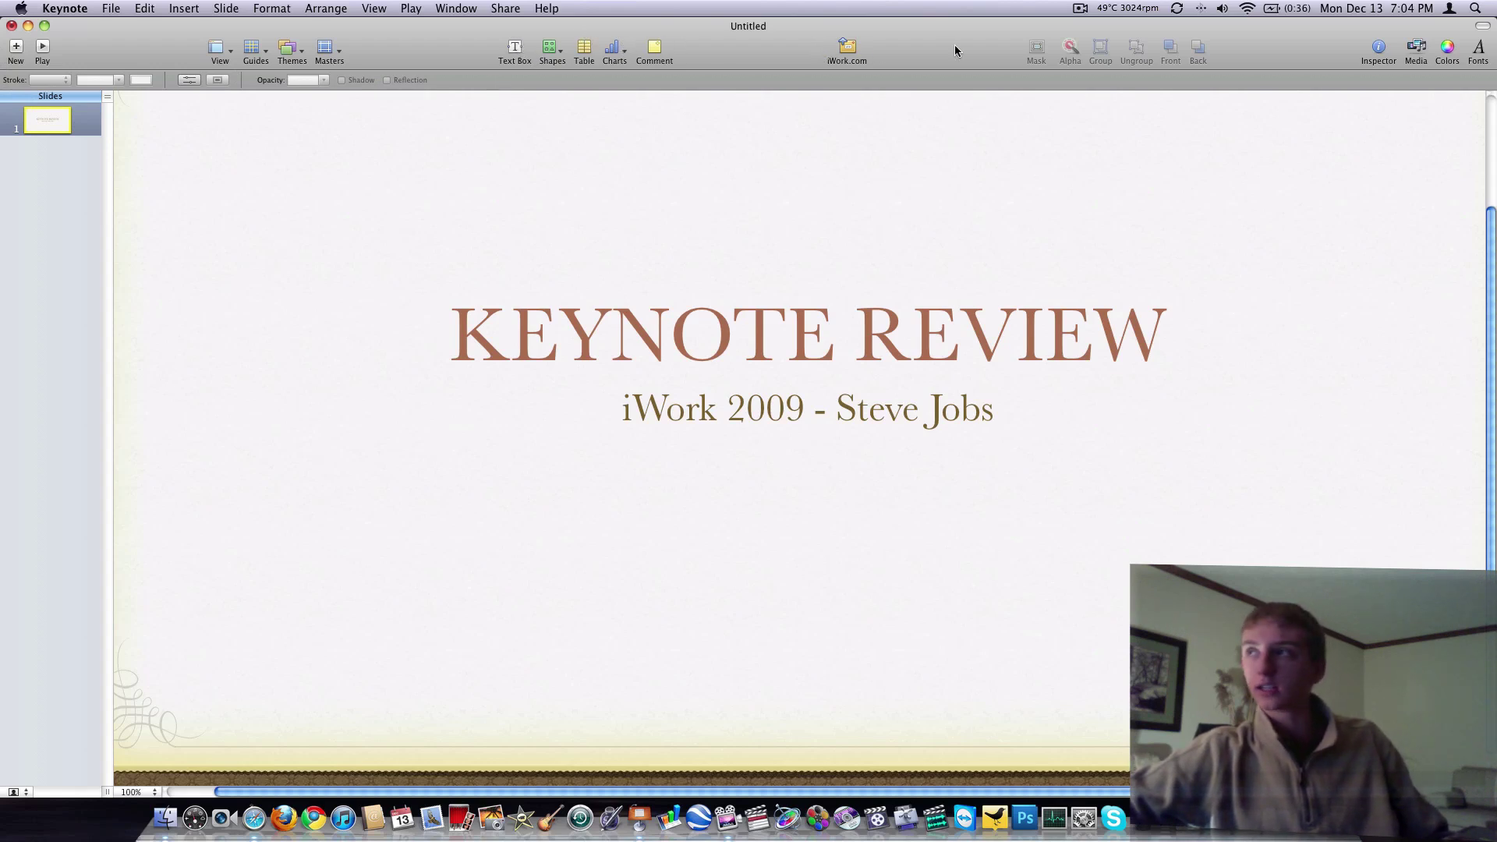
# Add a second slide titled LKAJLSDF with the bullet 'adsfas'.
pyautogui.rightClick(63, 152)
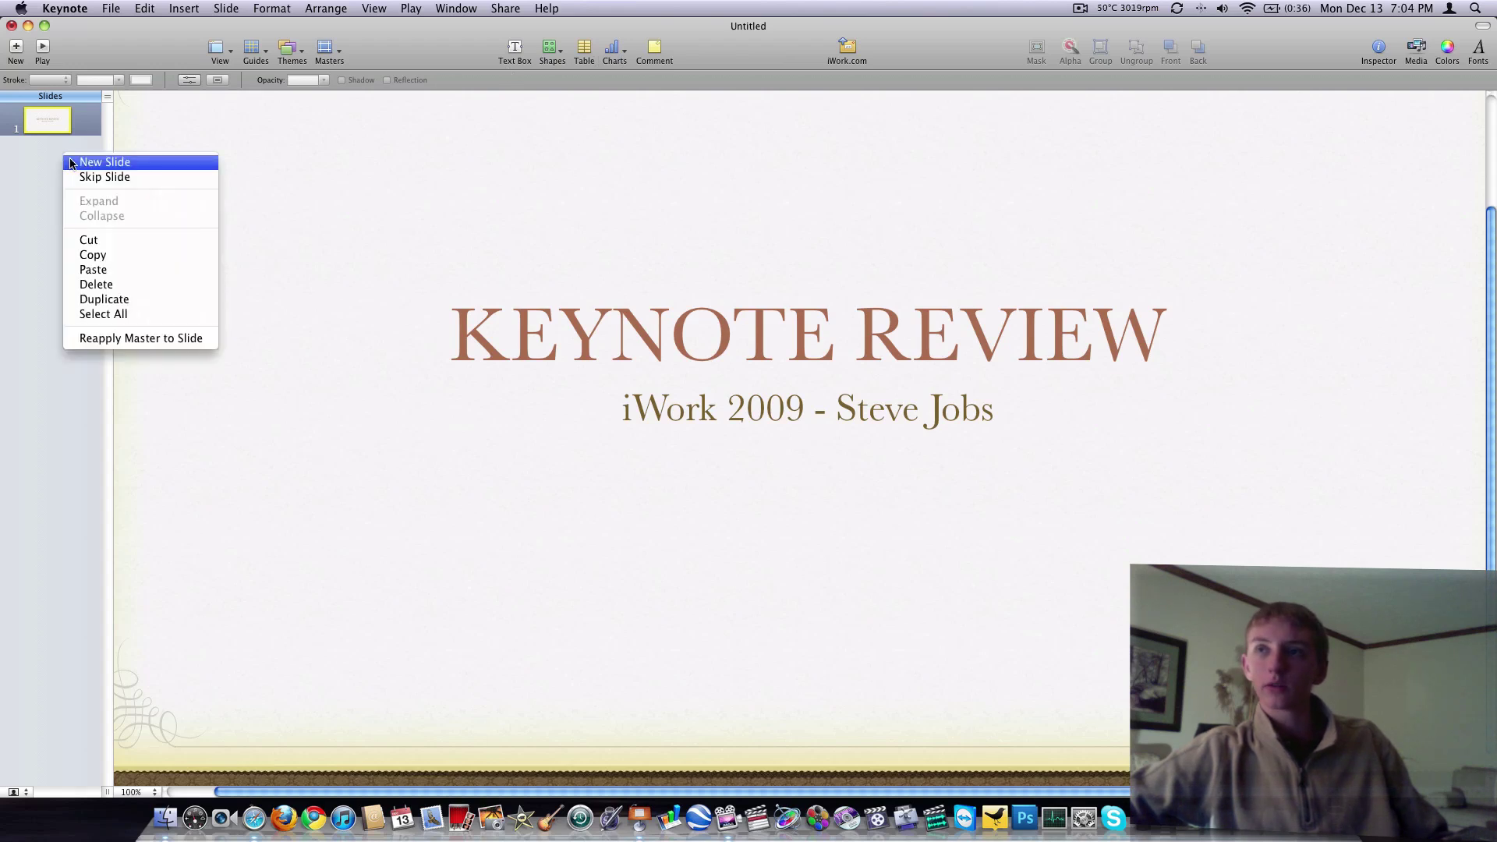
pyautogui.click(69, 158)
pyautogui.scroll(3, 371, 338)
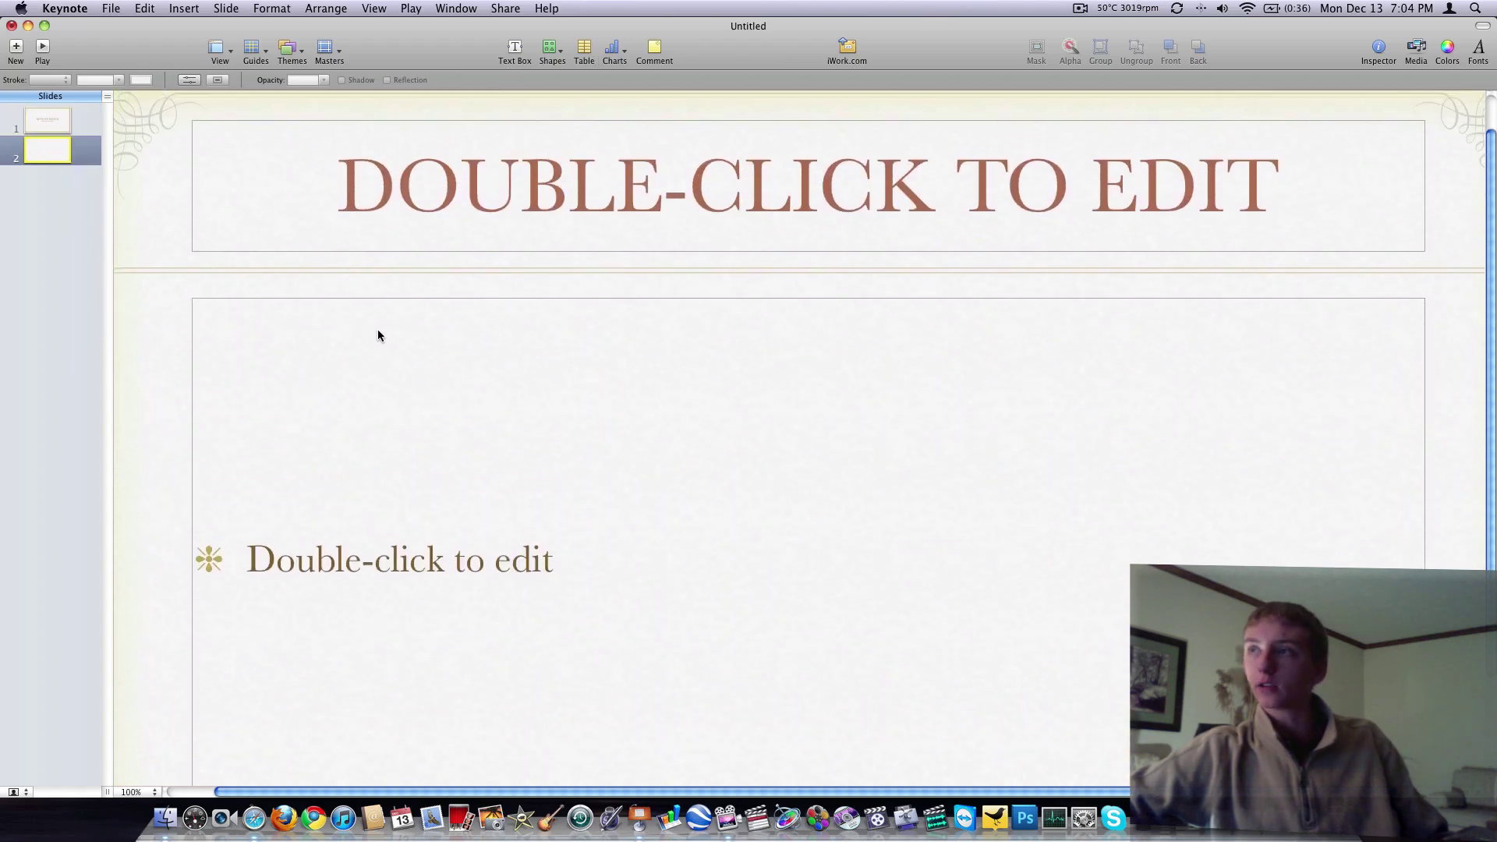
pyautogui.doubleClick(710, 196)
pyautogui.write('LKAJLSDF')
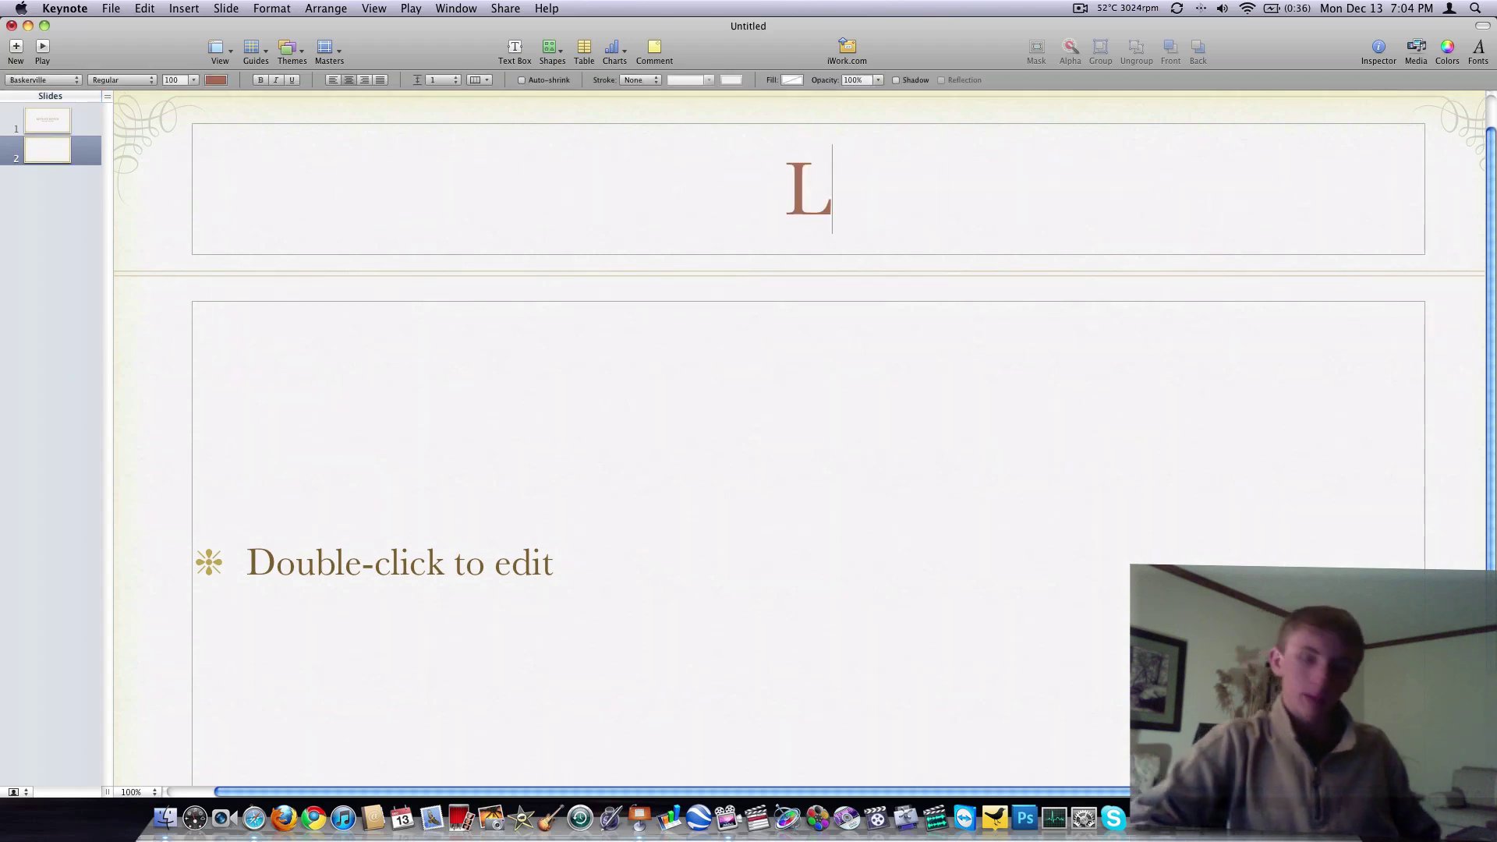
pyautogui.doubleClick(686, 322)
pyautogui.write('adsfas')
pyautogui.click(44, 356)
pyautogui.click(523, 217)
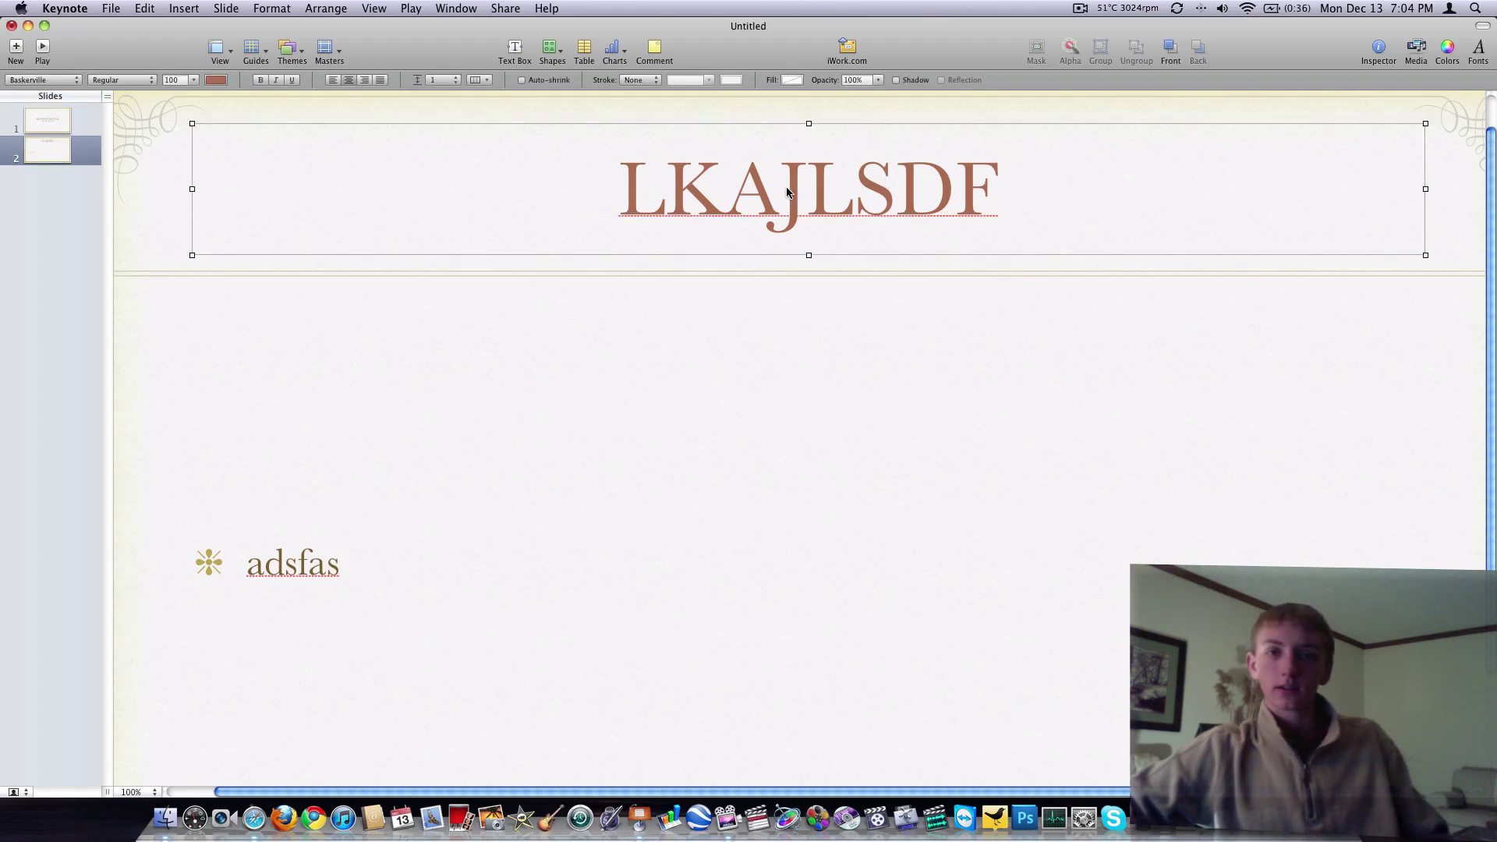
# Select the title text and check the slide's Master & Layout list, keeping Title & Bullets.
pyautogui.doubleClick(839, 190)
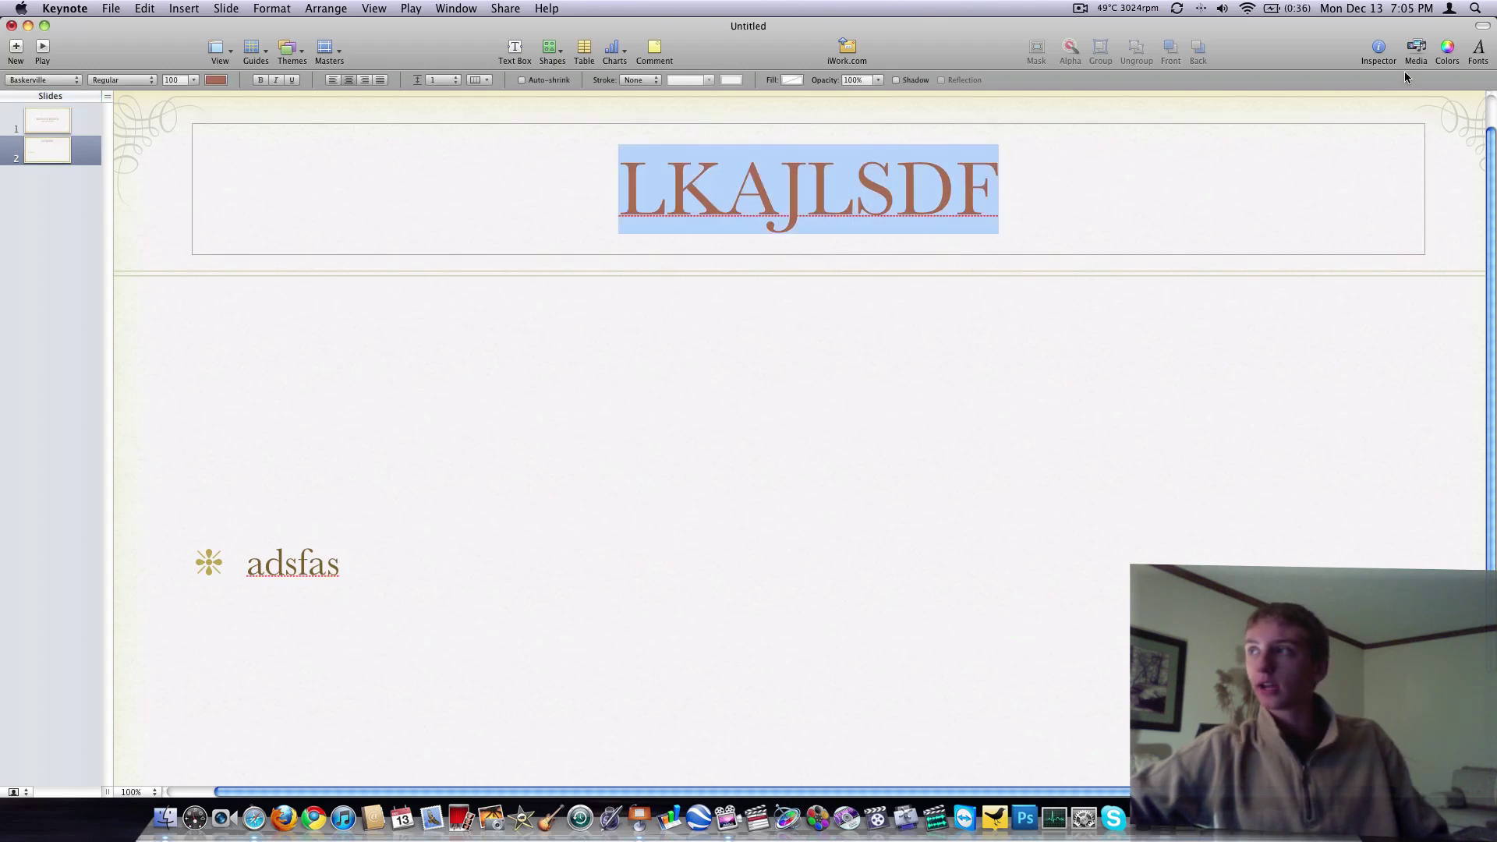
pyautogui.click(1377, 50)
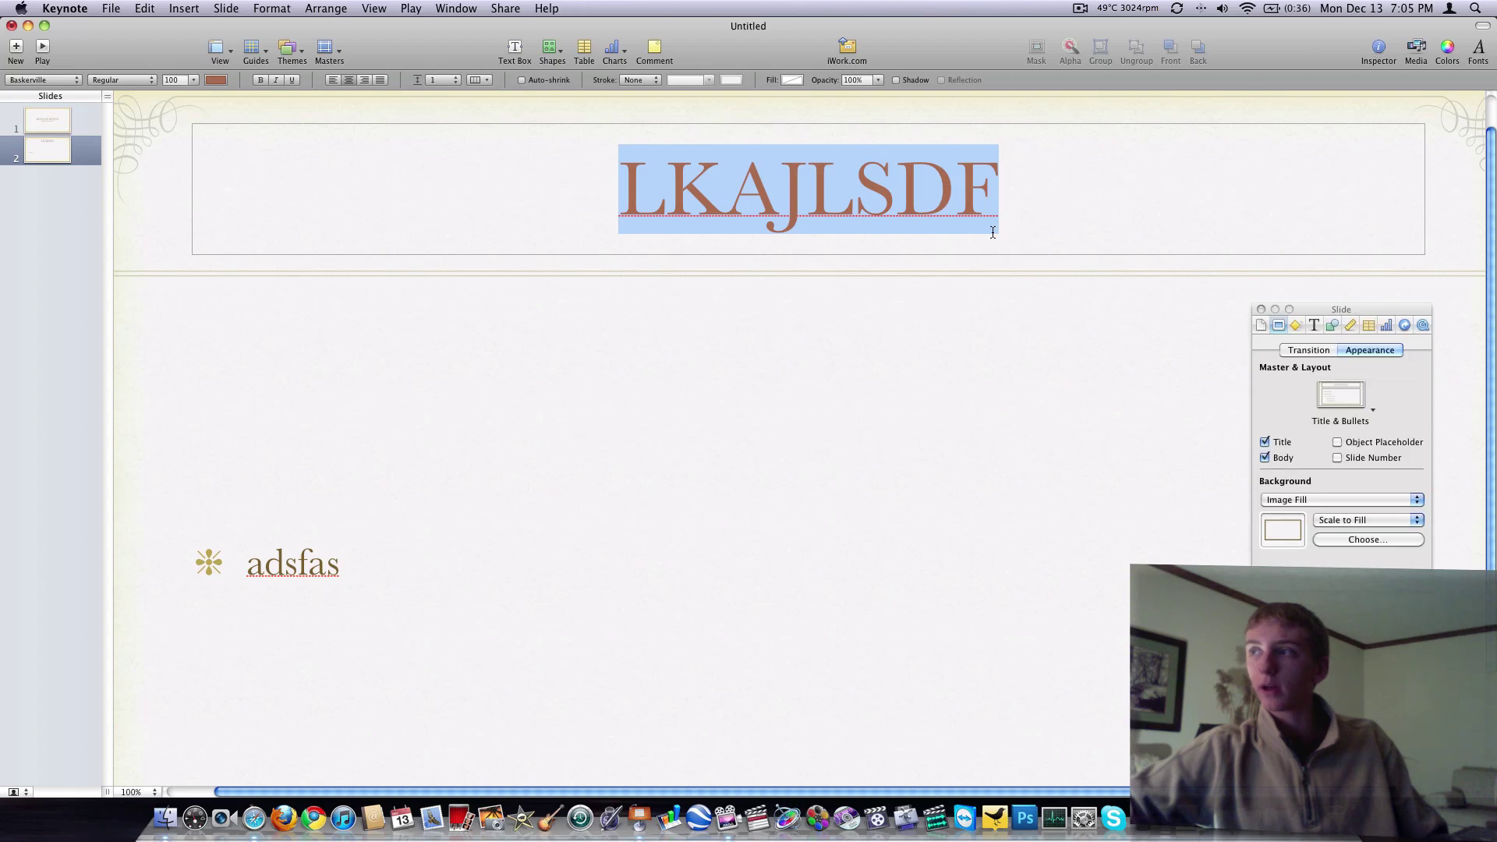
pyautogui.click(1364, 400)
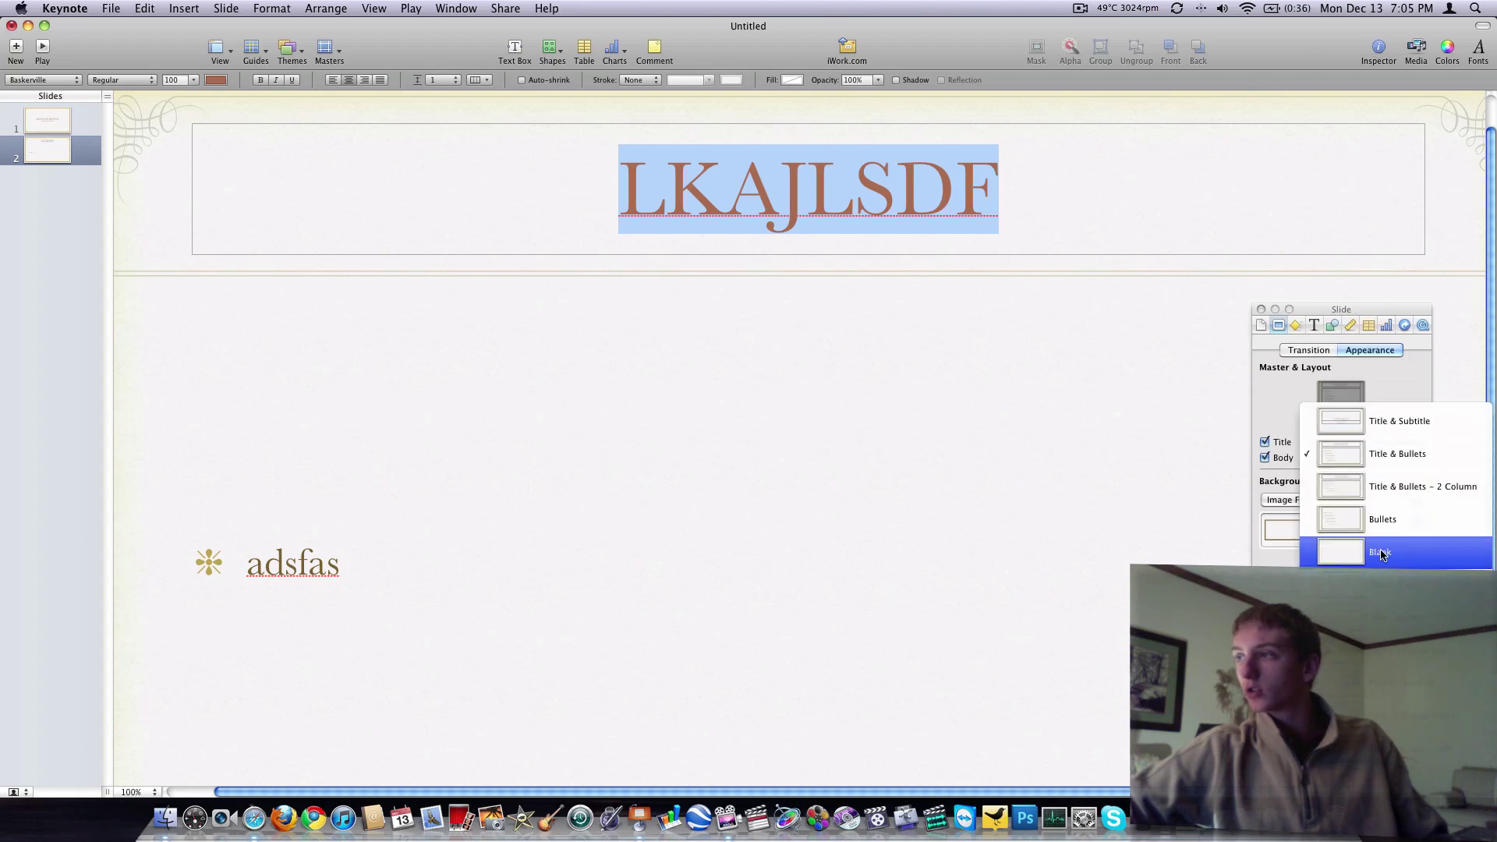
pyautogui.click(1377, 377)
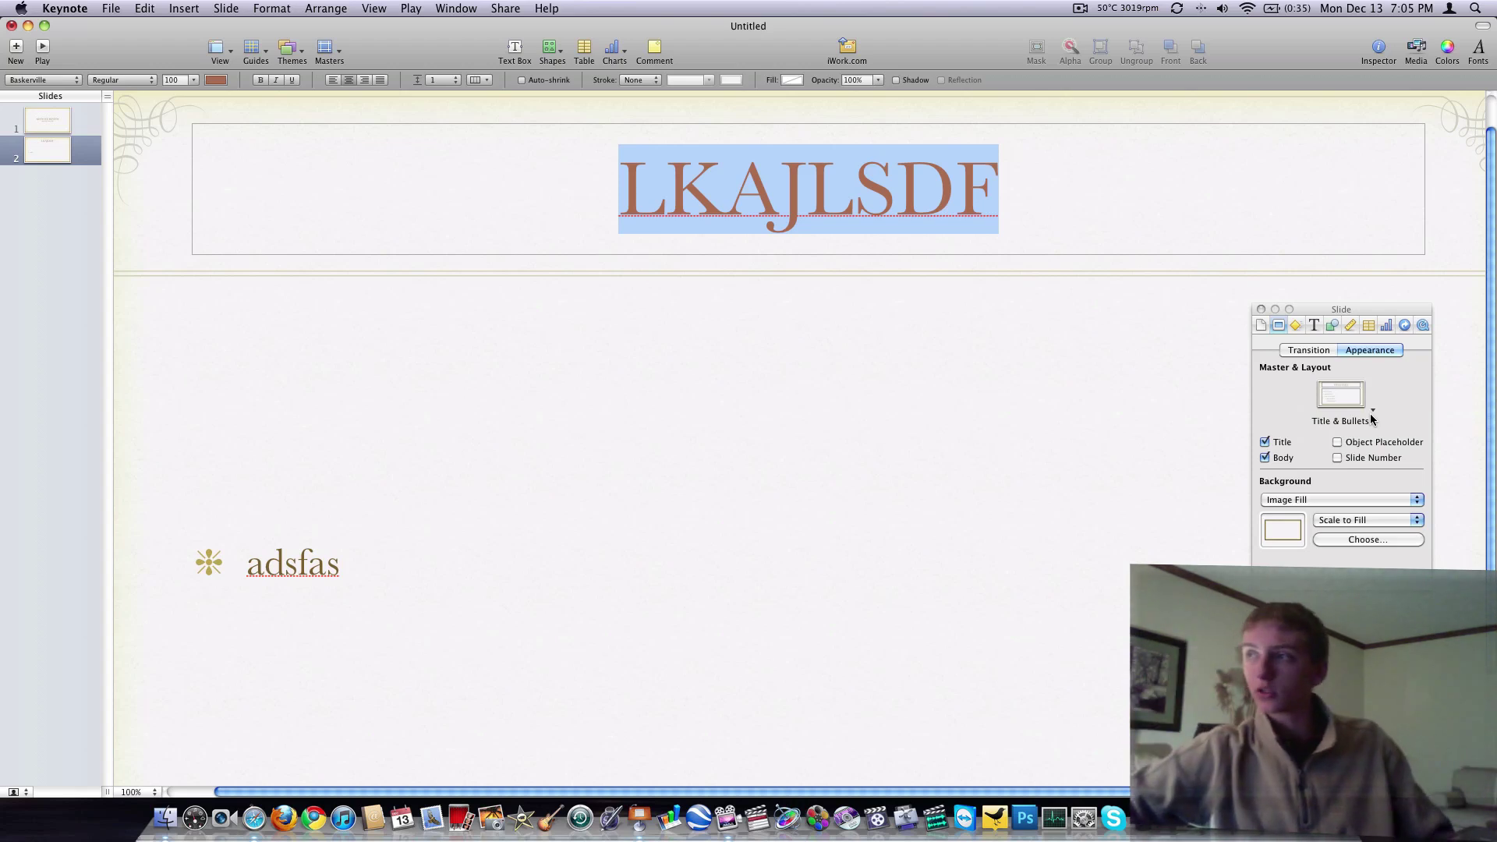
# Set slide 2's background to a gradient fill, purple at the bottom and light pink at the top.
pyautogui.click(1294, 503)
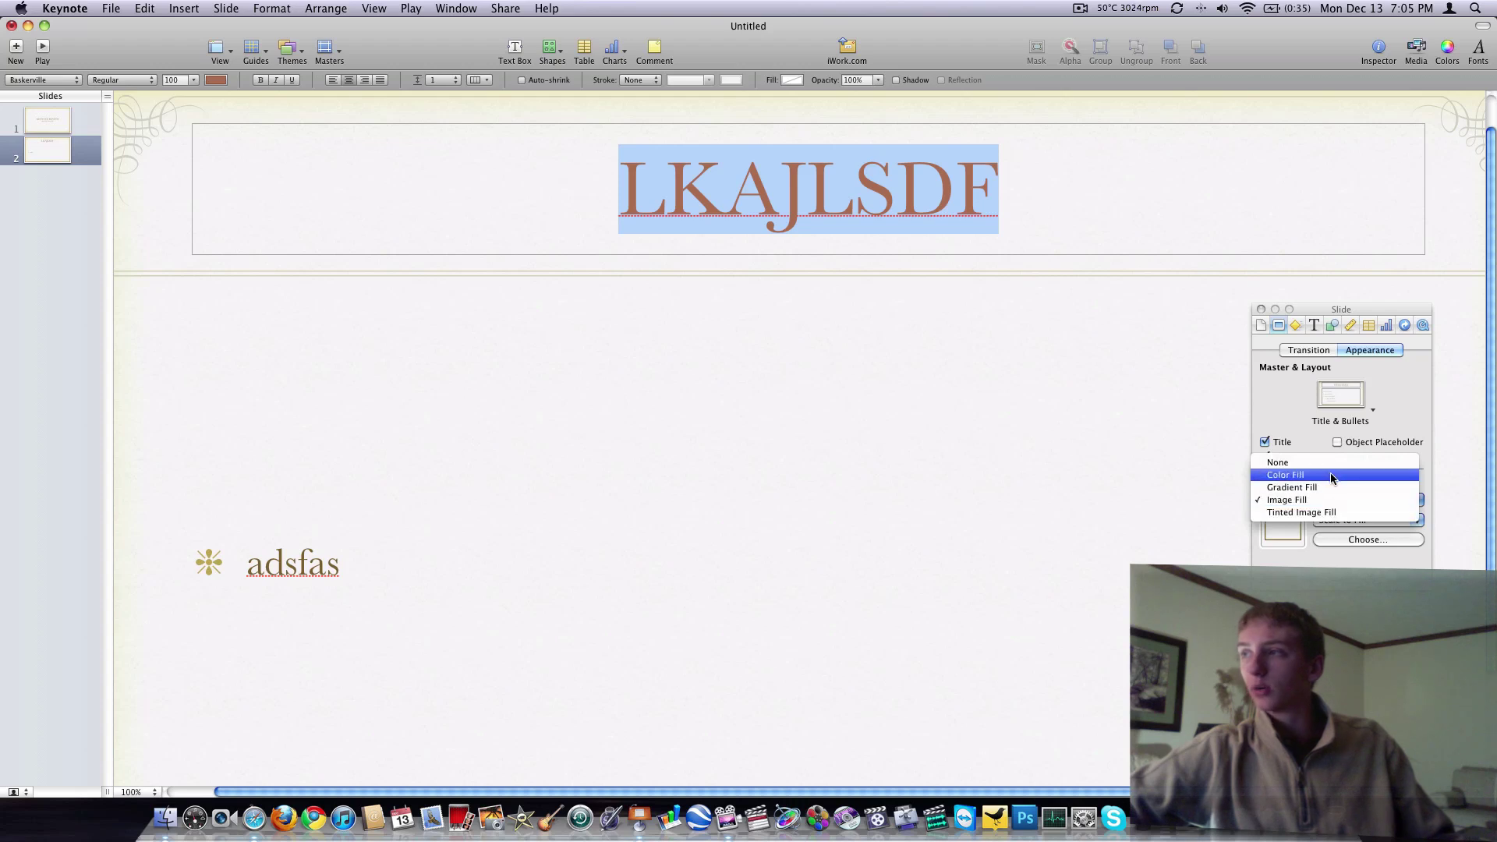
pyautogui.click(1330, 481)
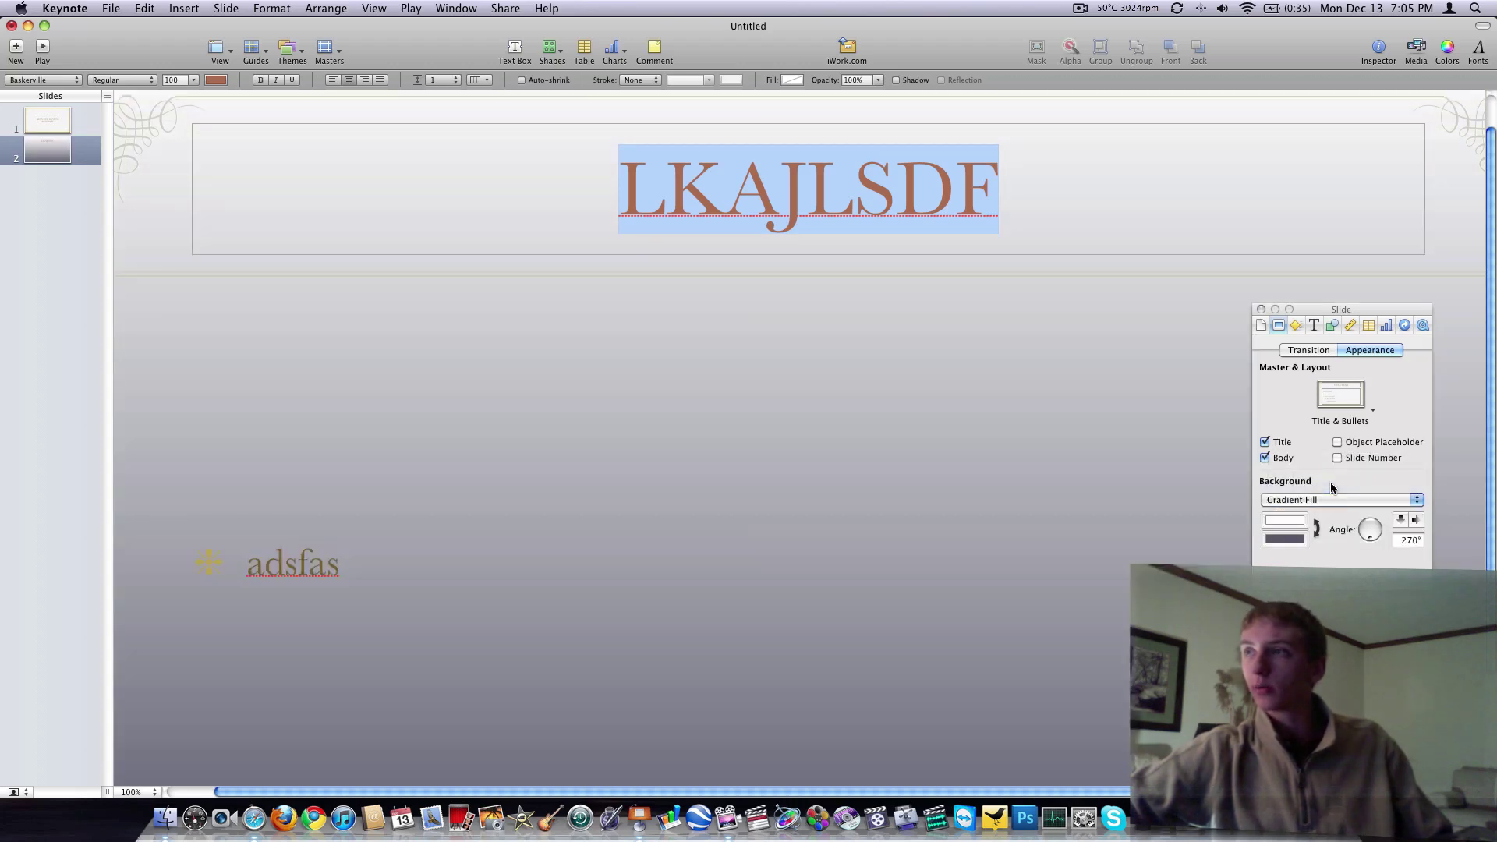
pyautogui.click(1286, 538)
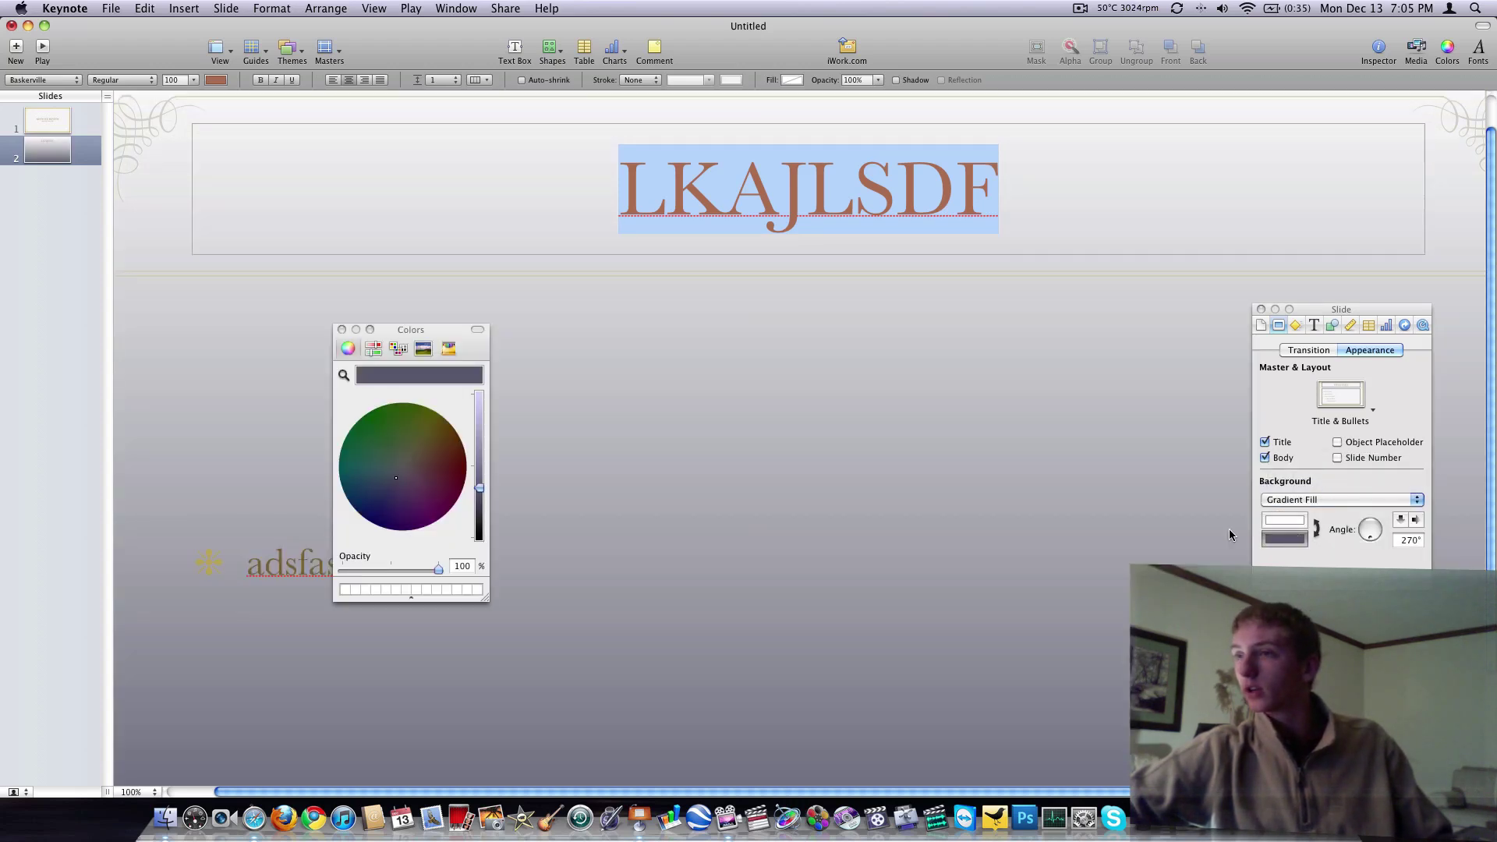
pyautogui.moveTo(411, 483); pyautogui.dragTo(389, 507)
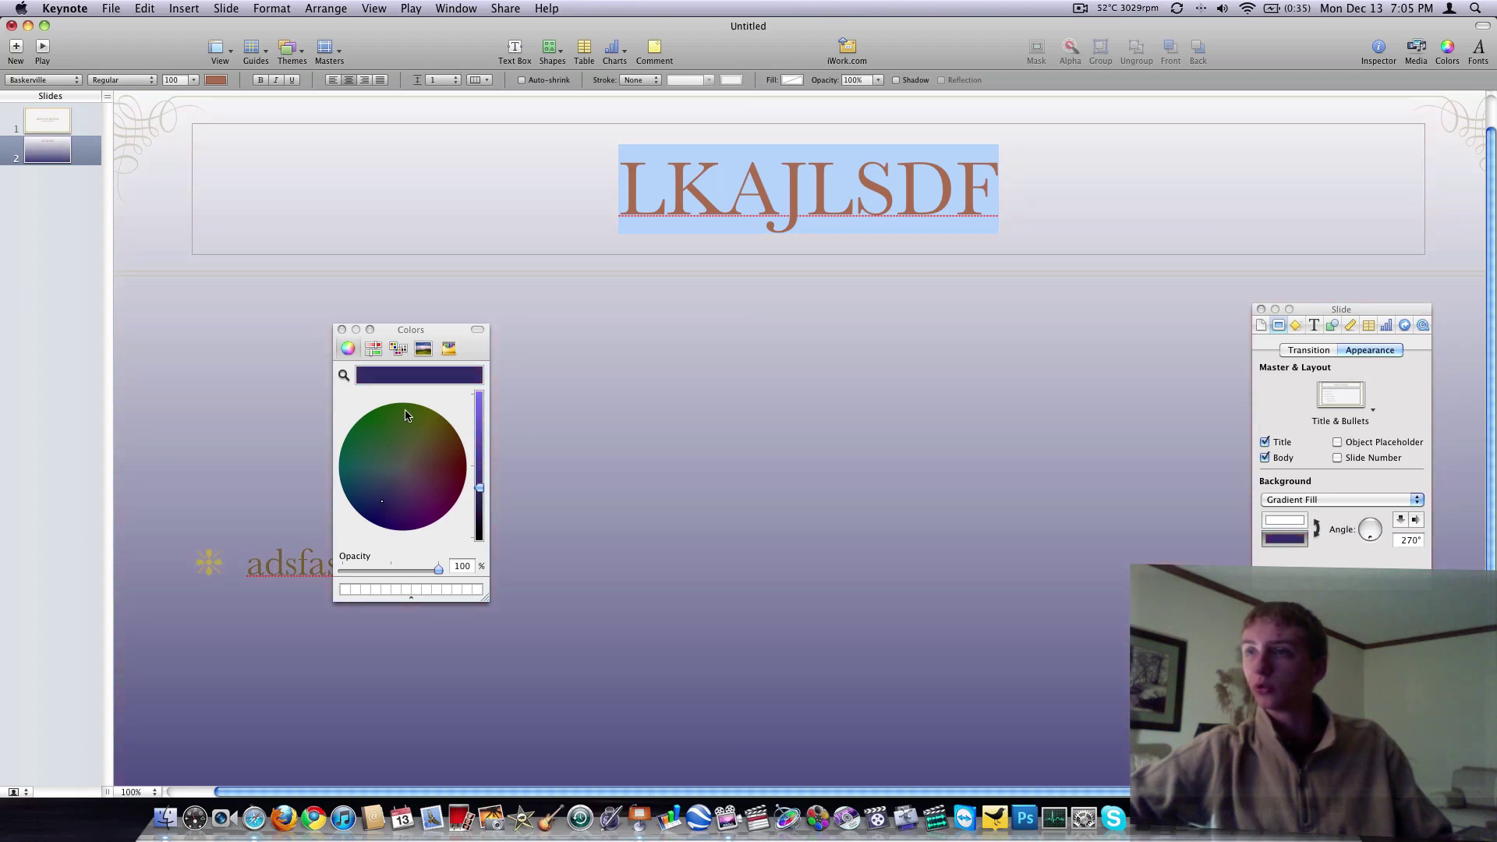
pyautogui.click(340, 329)
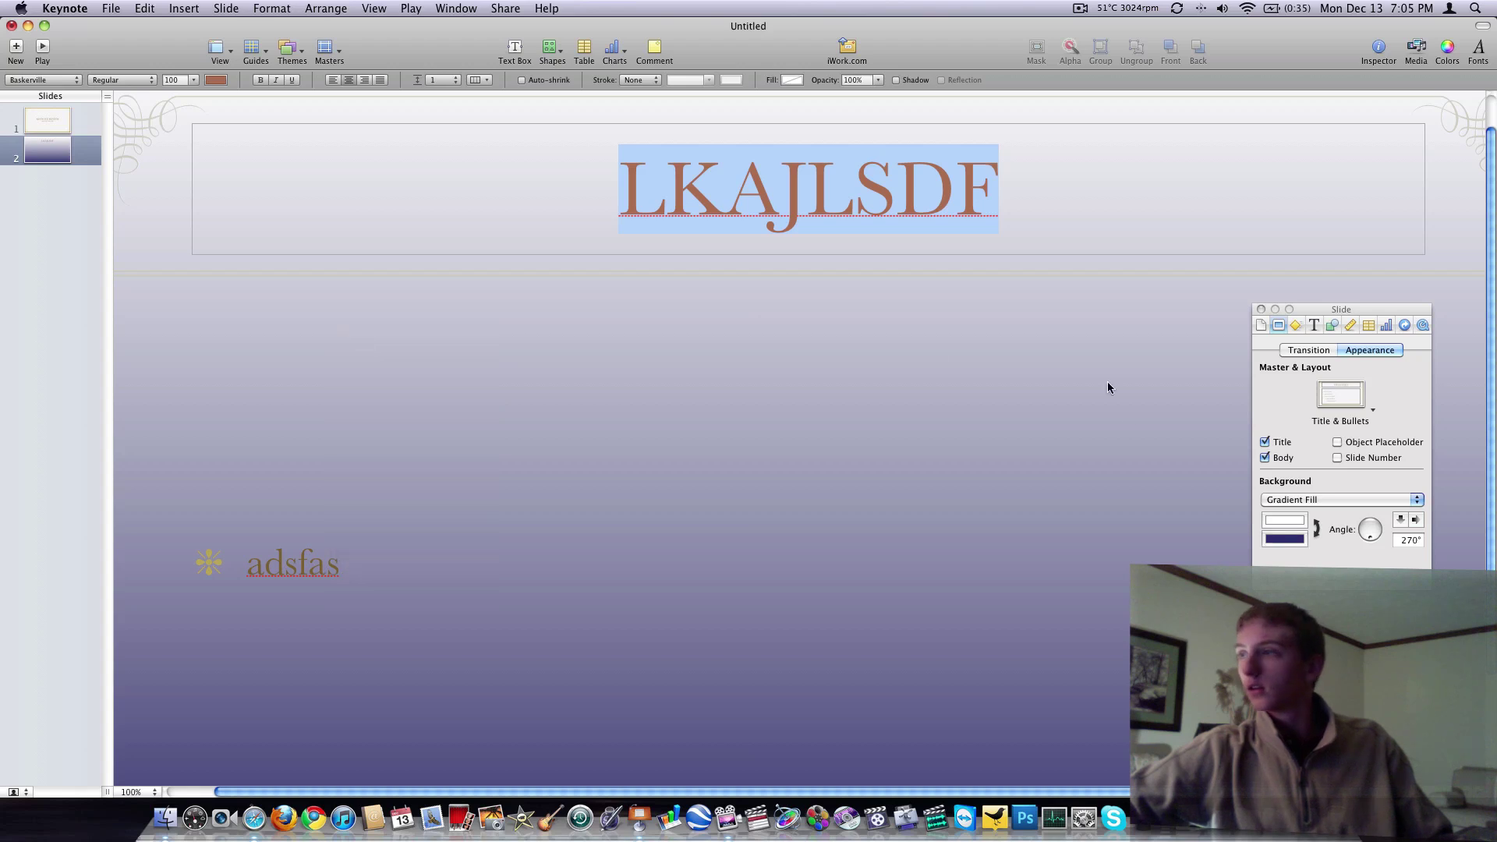
pyautogui.click(1266, 520)
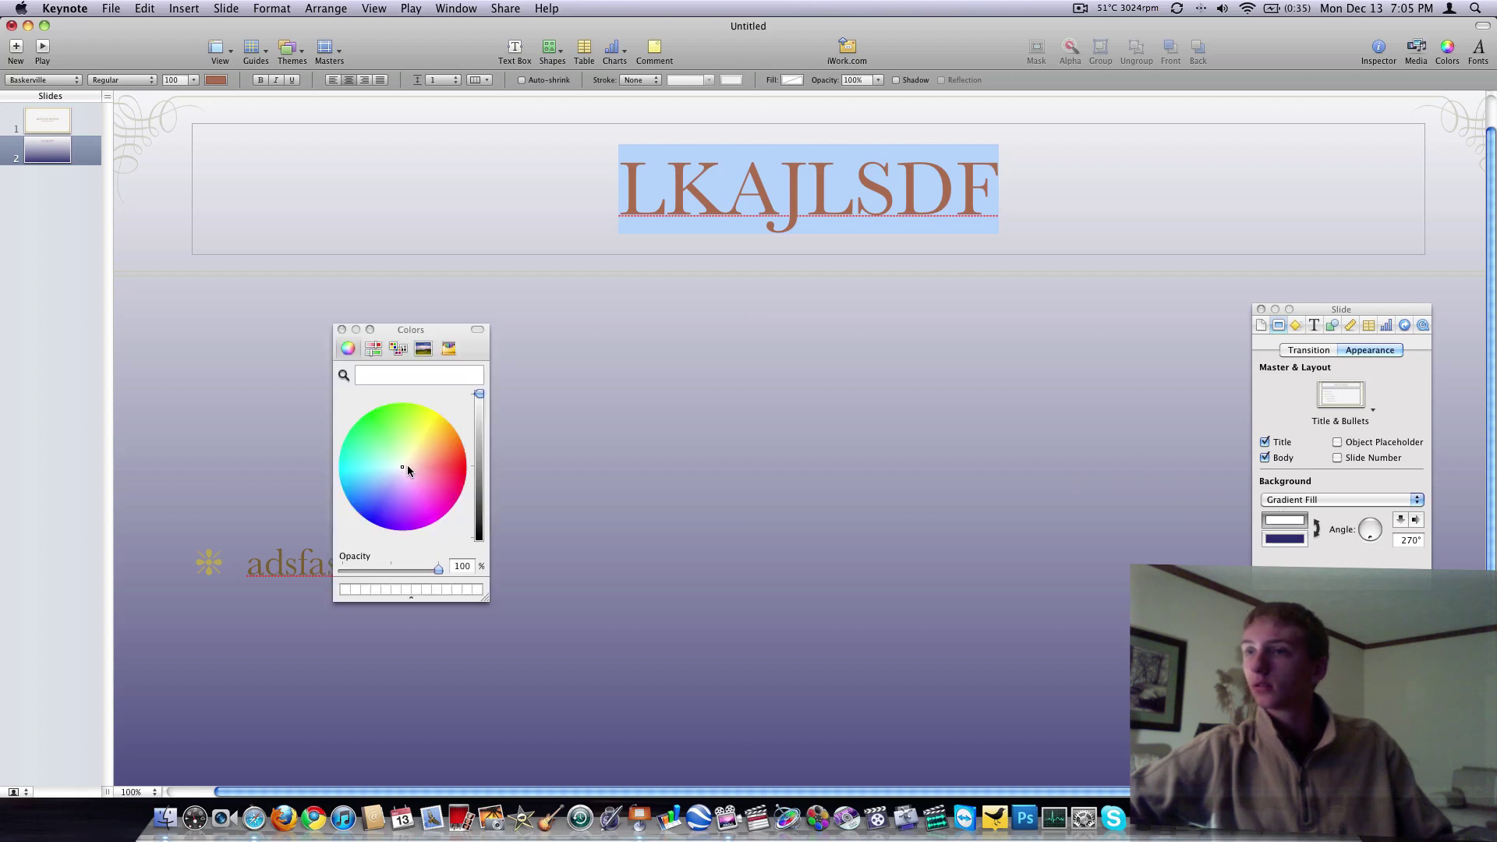
pyautogui.moveTo(407, 464); pyautogui.dragTo(414, 477)
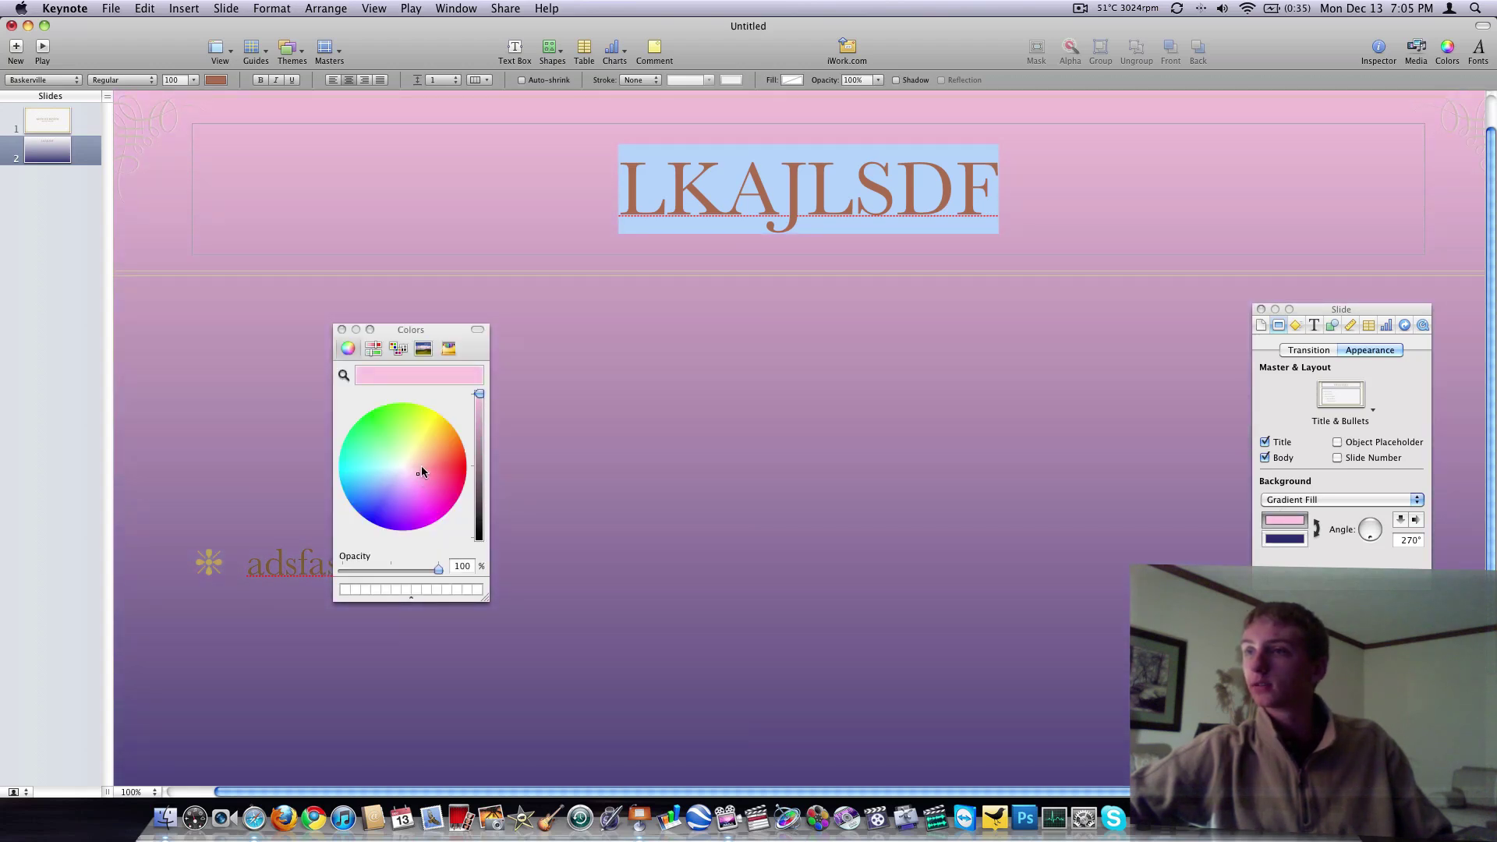
pyautogui.click(342, 330)
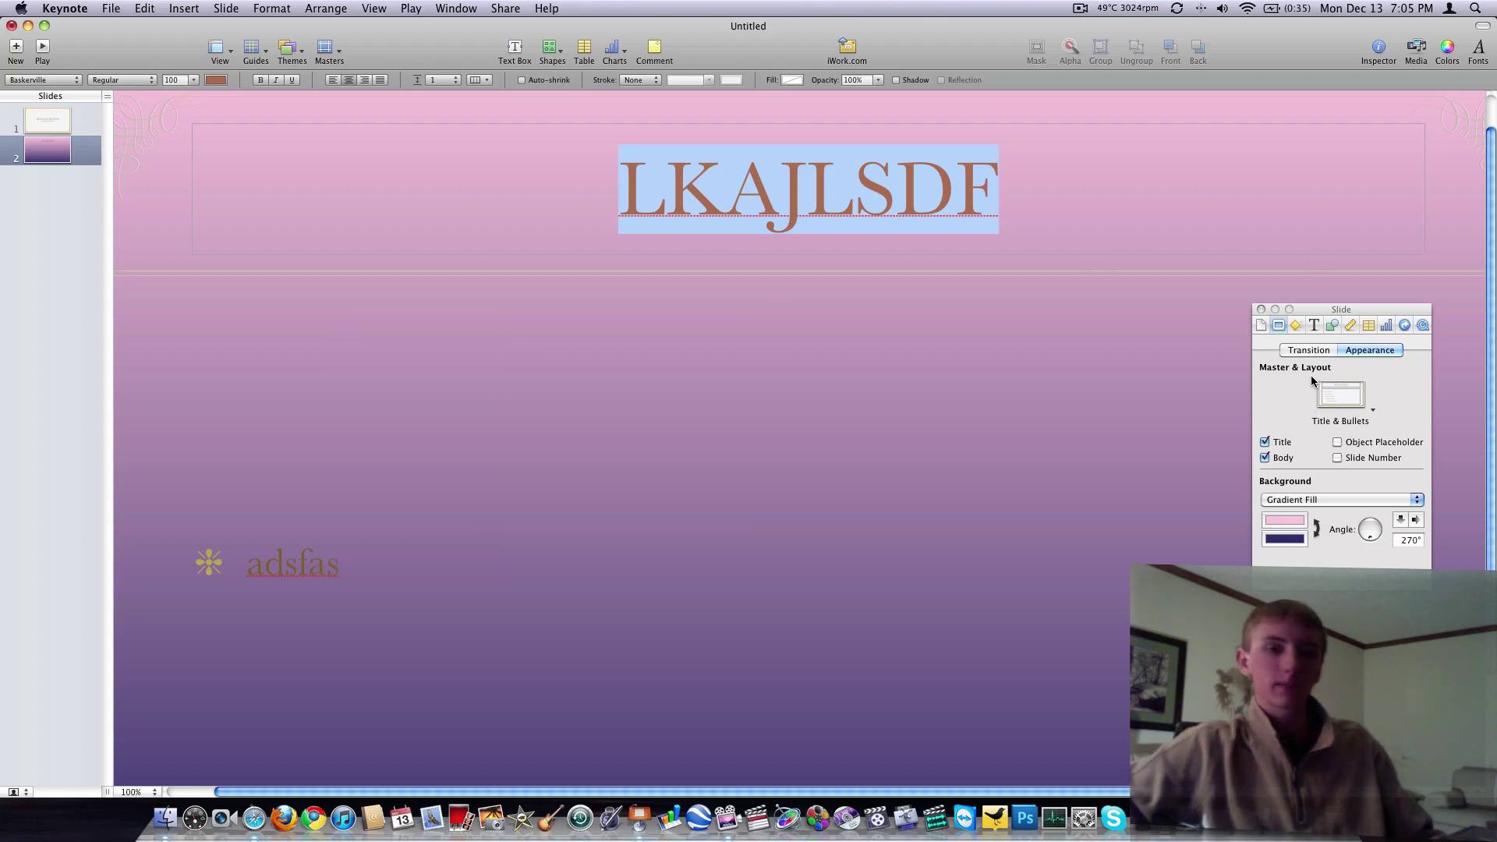
# Color the LKAJLSDF title green, add a drop shadow, and lower its opacity to 74%.
pyautogui.click(1315, 328)
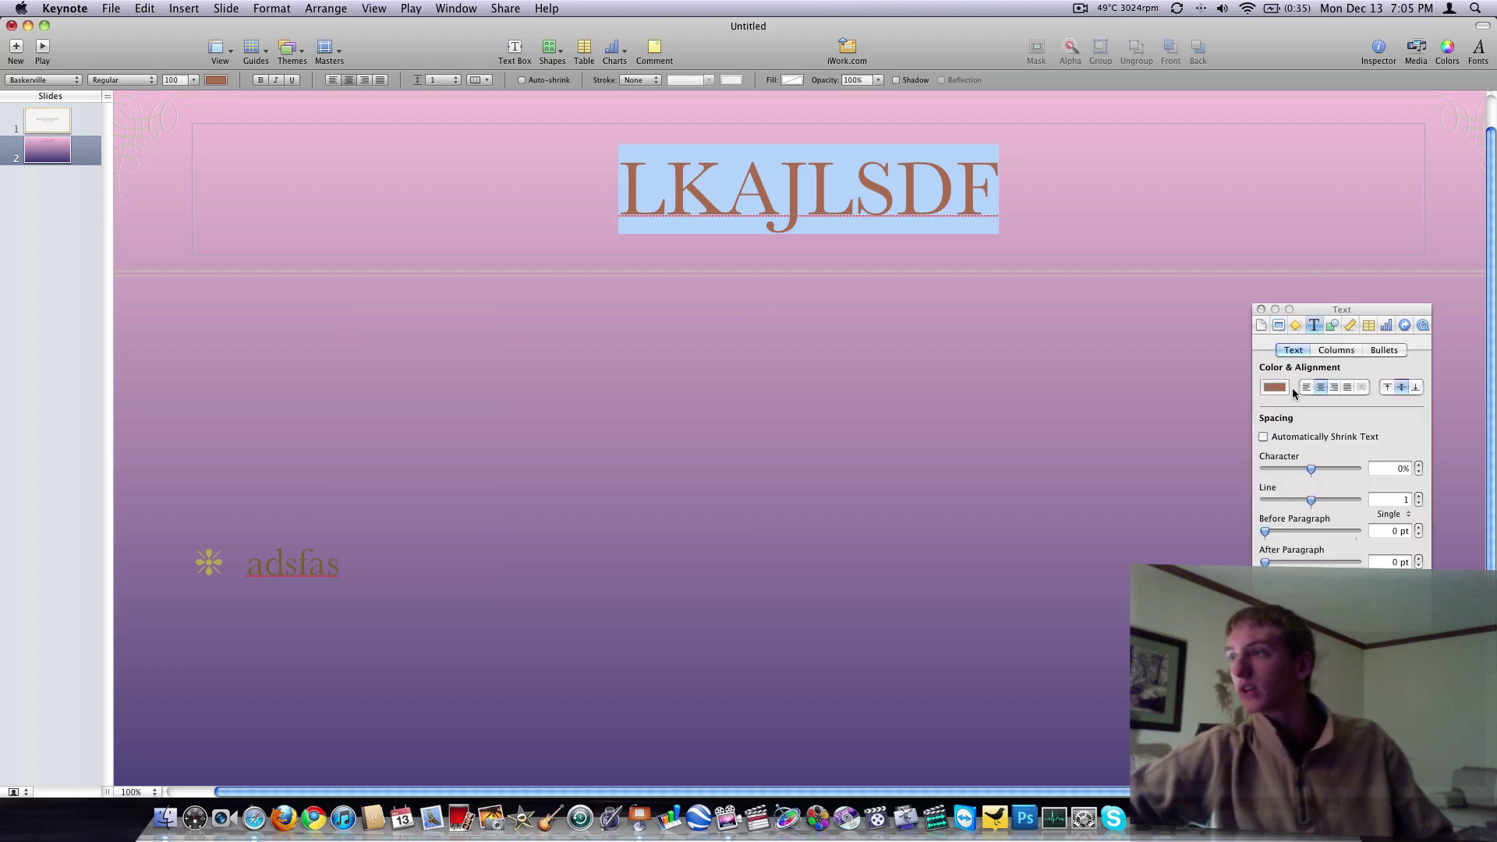
pyautogui.click(1275, 386)
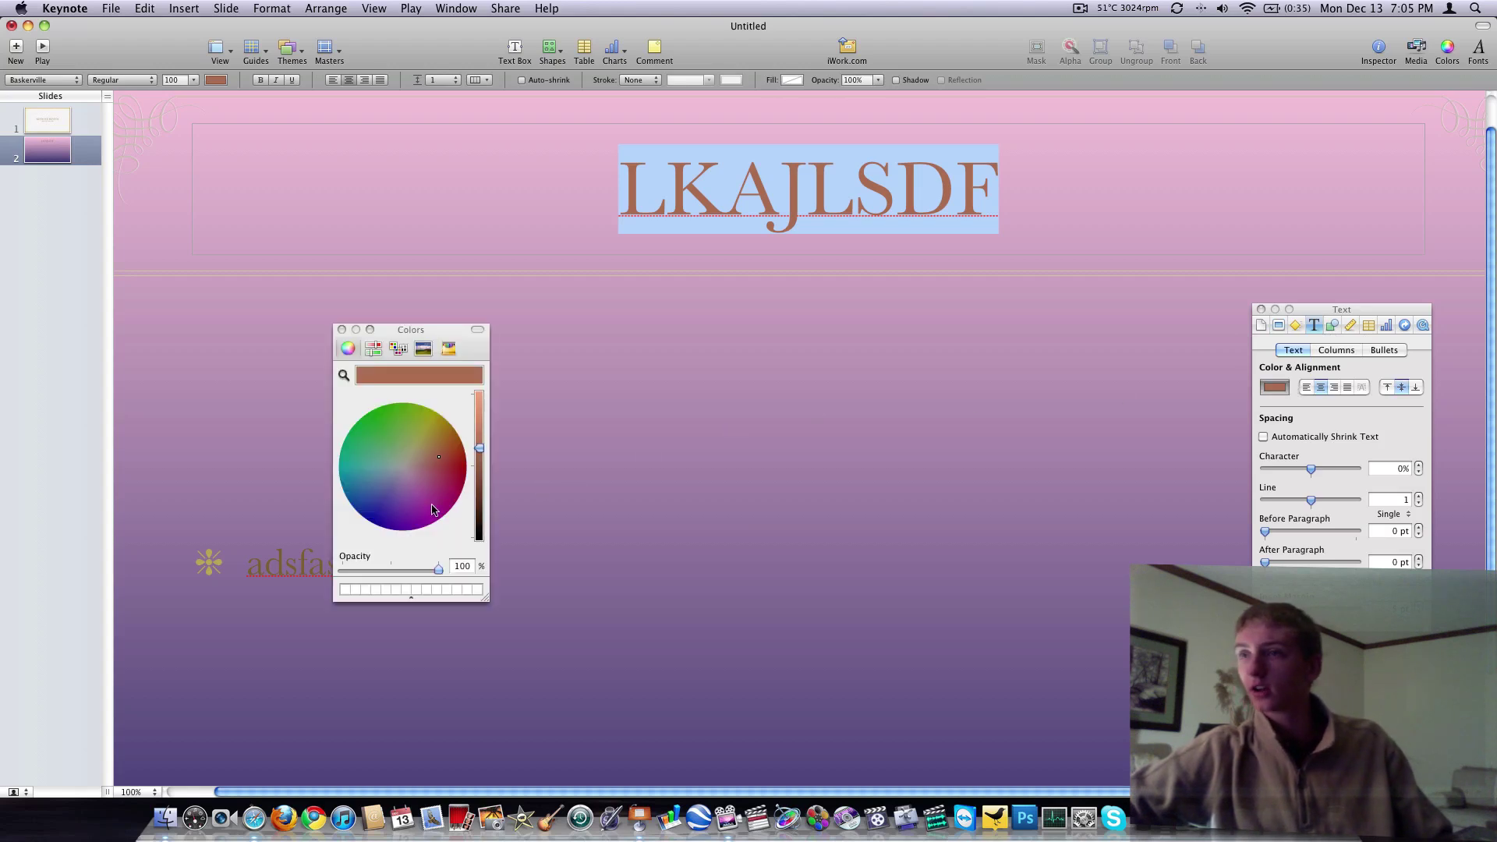
pyautogui.moveTo(426, 501); pyautogui.dragTo(382, 417)
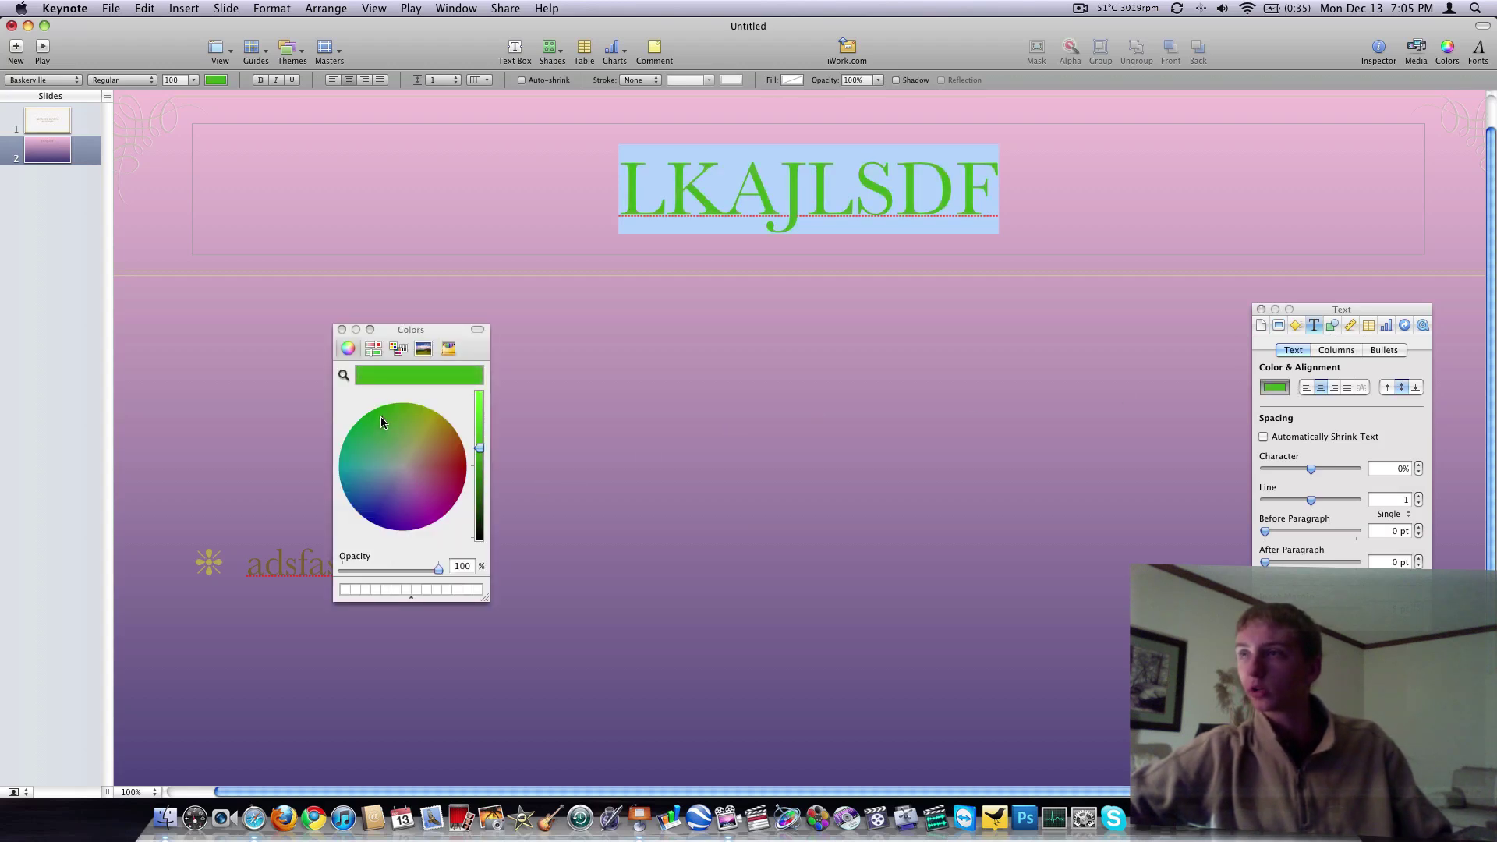
pyautogui.click(341, 330)
pyautogui.click(1331, 325)
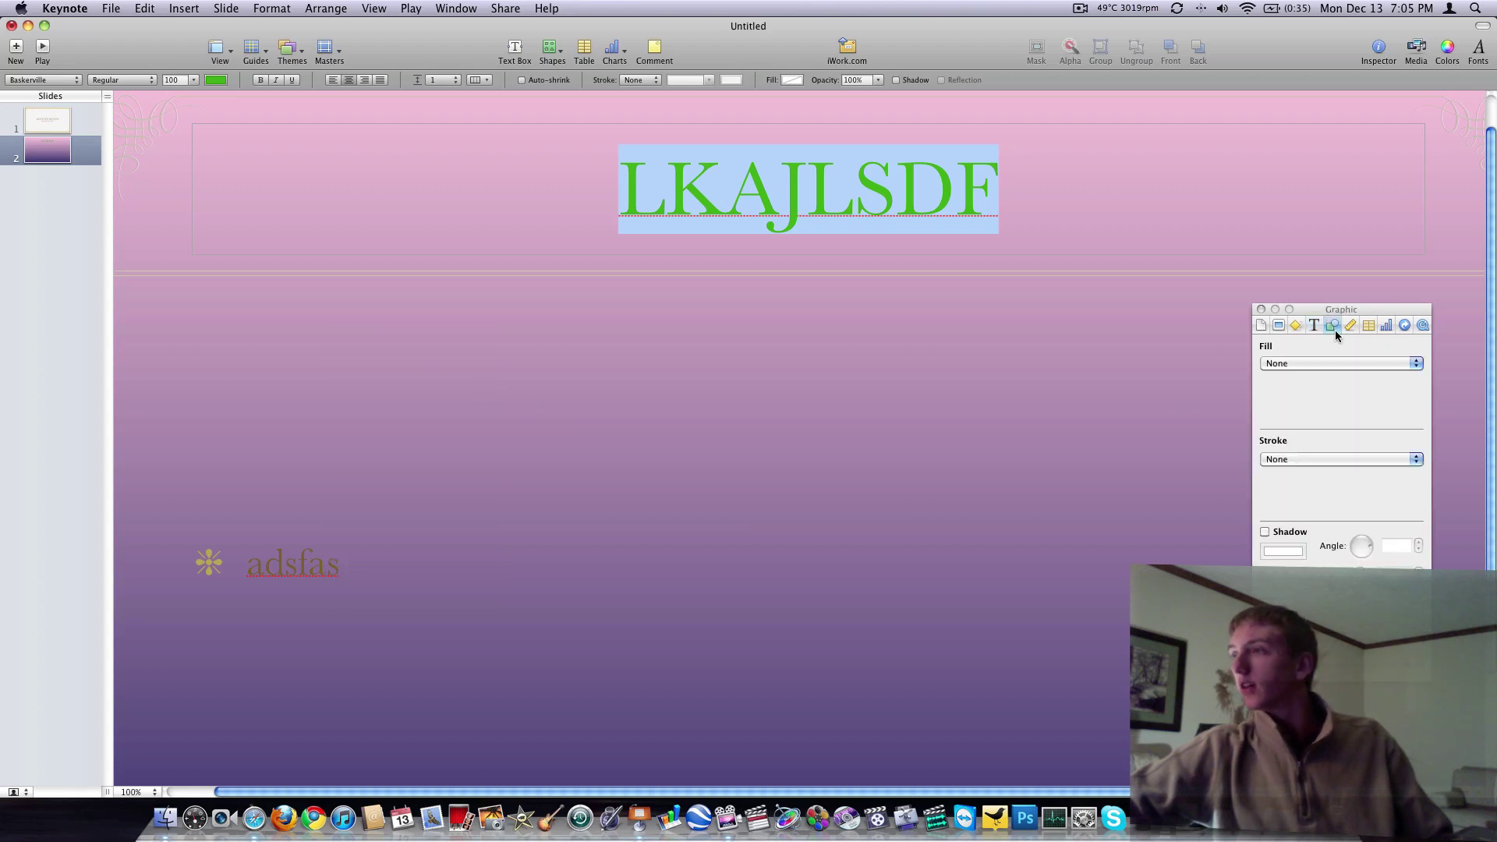
pyautogui.click(1294, 533)
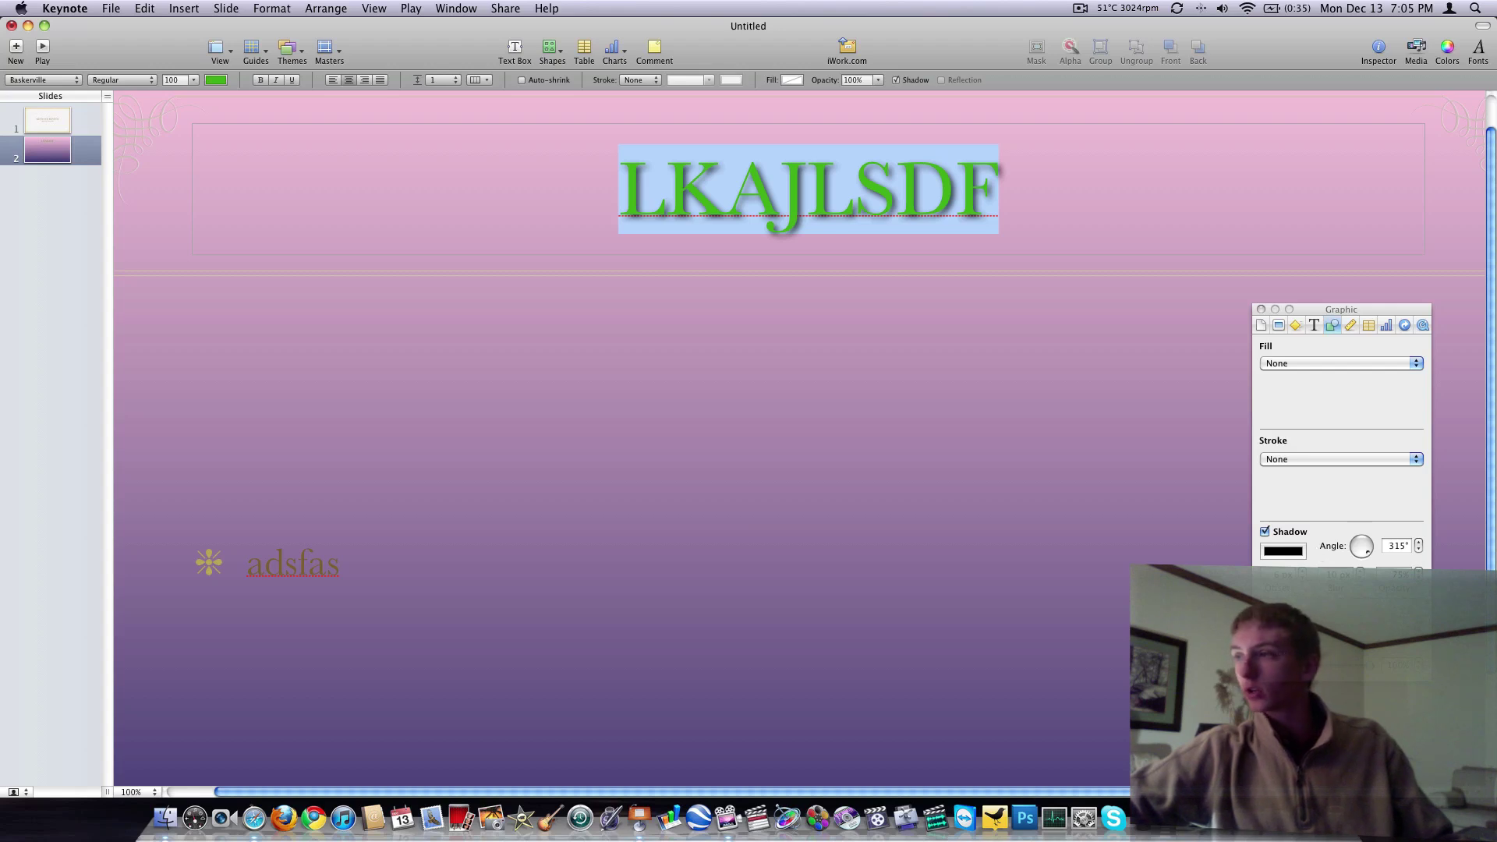
pyautogui.moveTo(1372, 678)
pyautogui.mouseDown()
pyautogui.moveTo(1315, 678)
pyautogui.moveTo(1344, 678)
pyautogui.mouseUp()
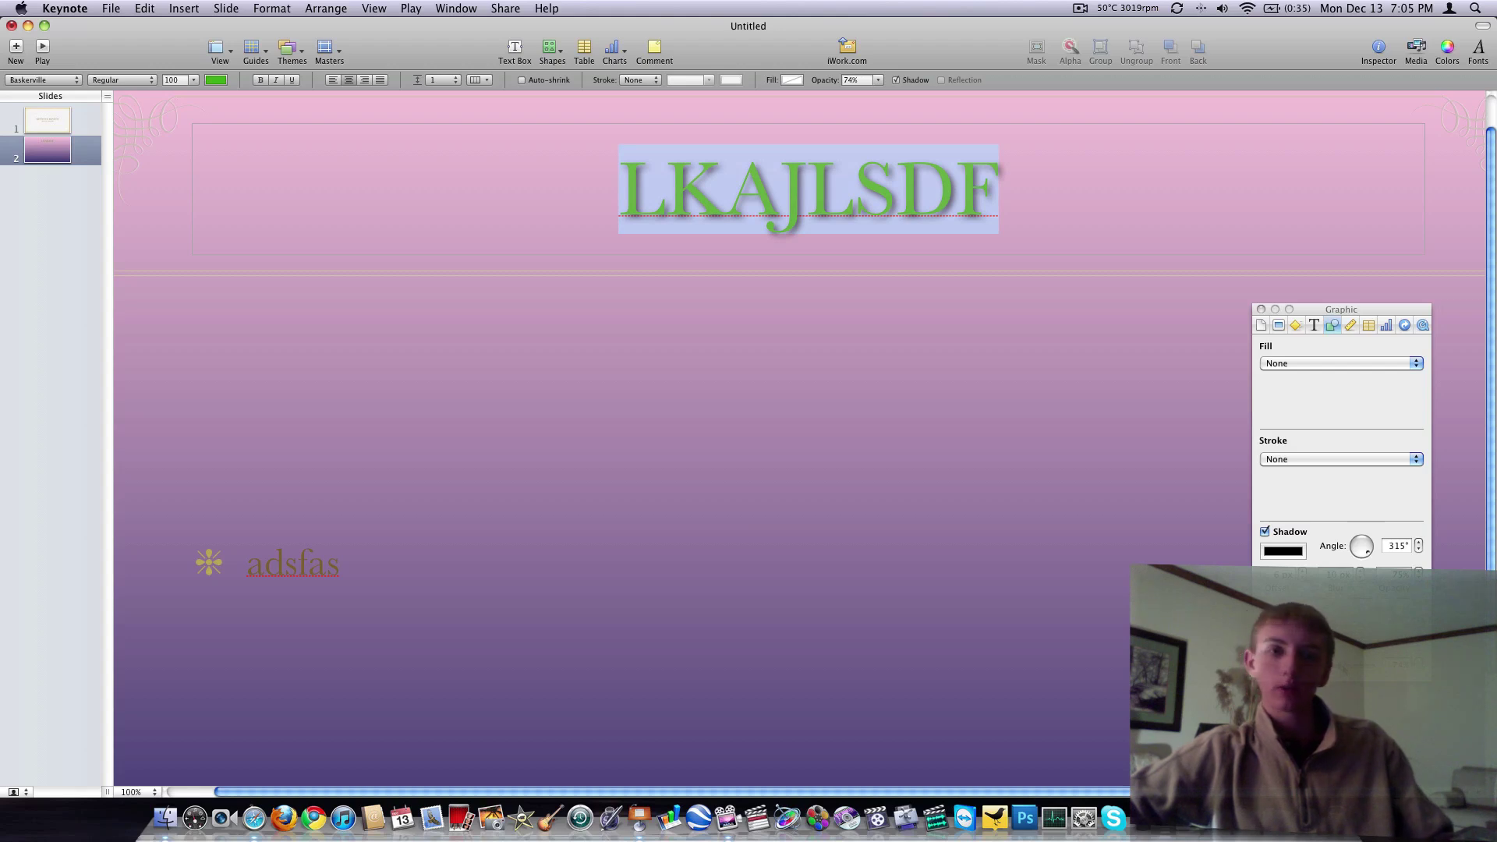
# Browse the title's hyperlink and QuickTime settings, ending on the Document inspector.
pyautogui.click(1406, 326)
pyautogui.click(1300, 350)
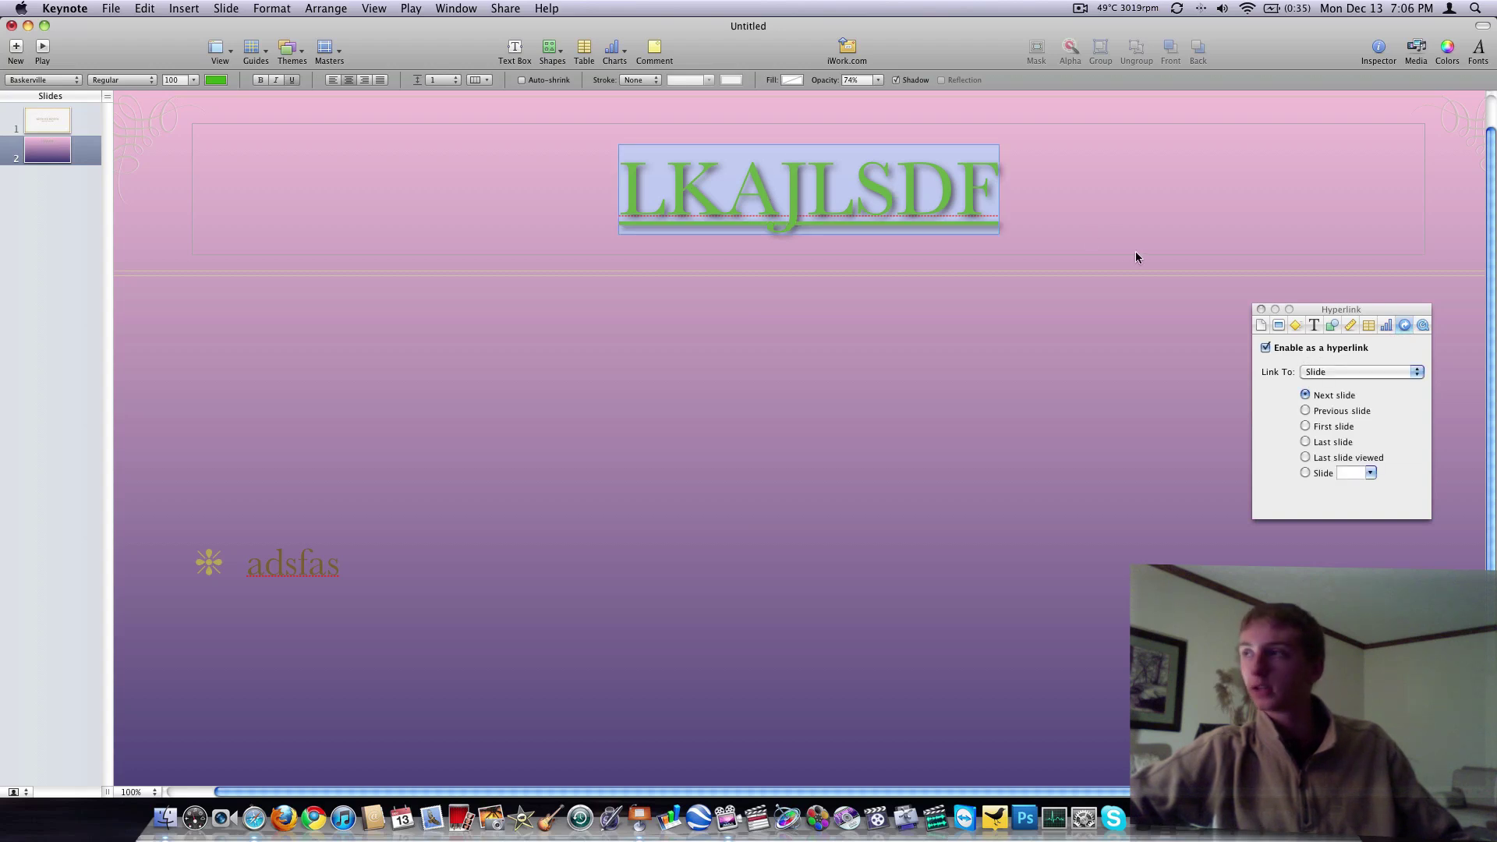
pyautogui.click(1332, 373)
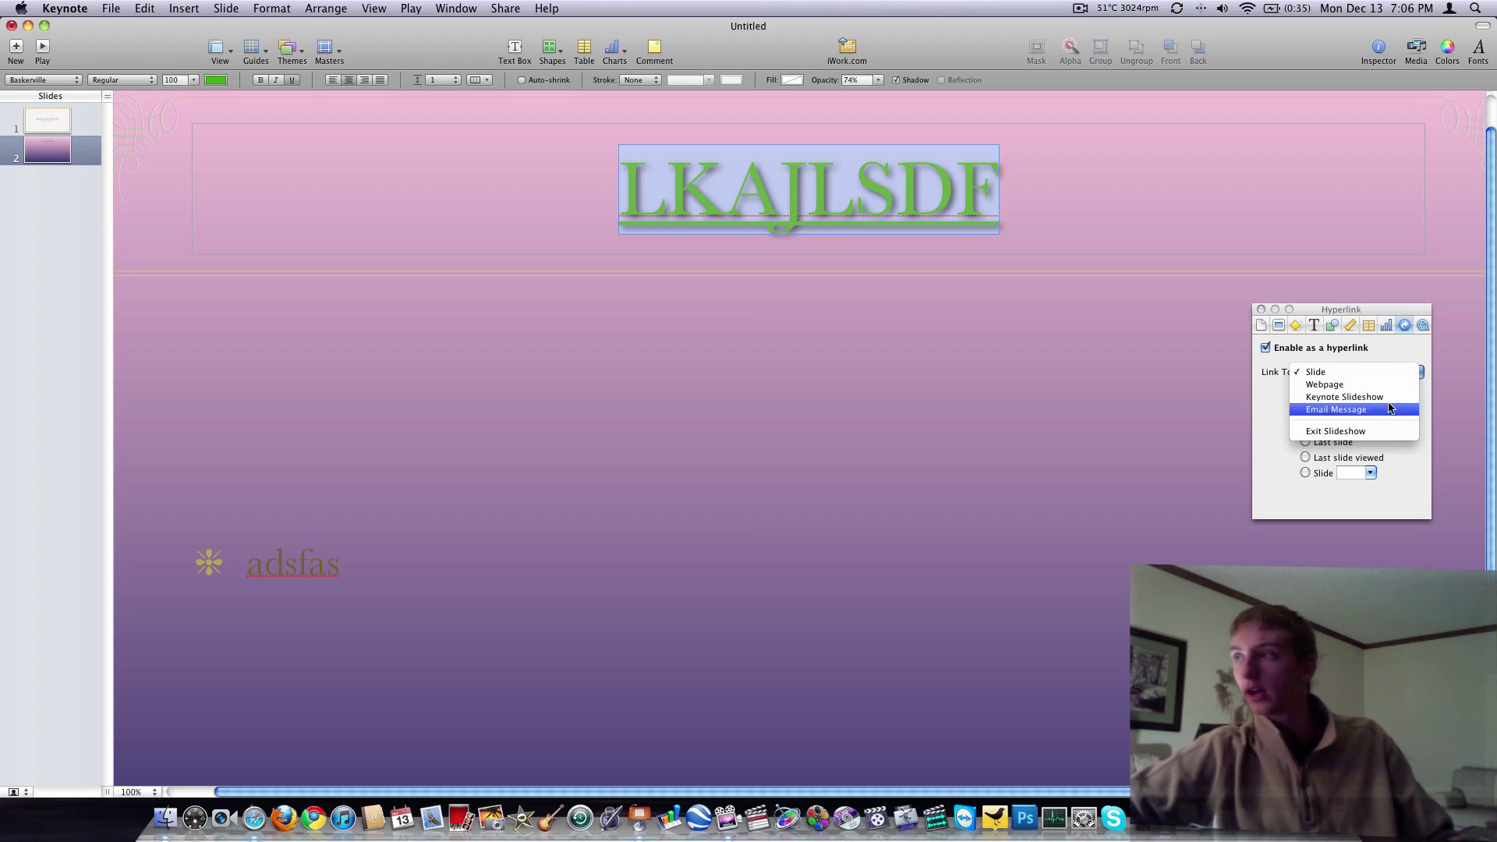
pyautogui.click(1301, 427)
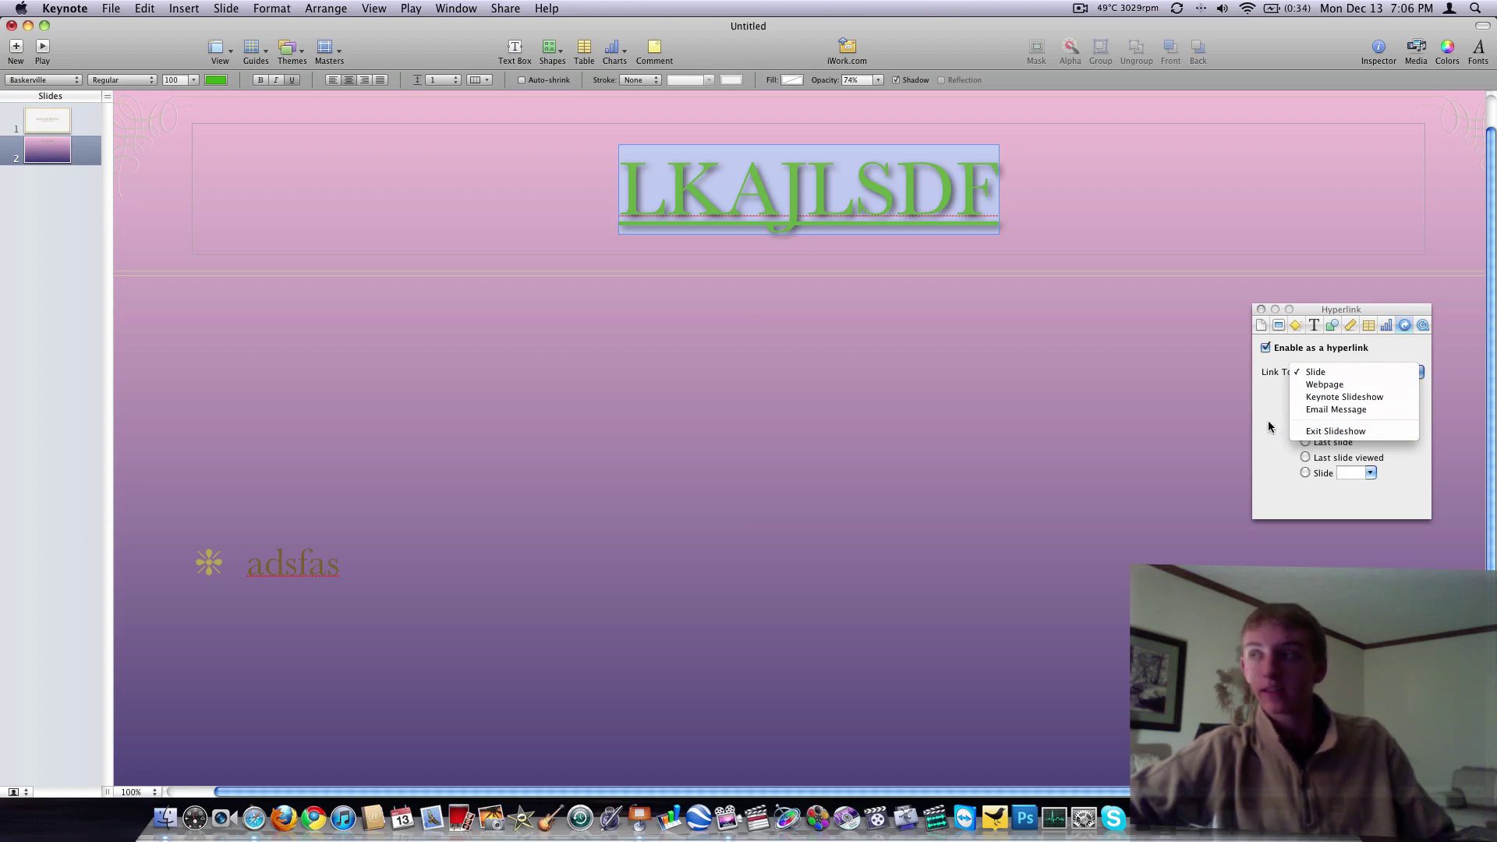
pyautogui.click(1265, 424)
pyautogui.click(1421, 326)
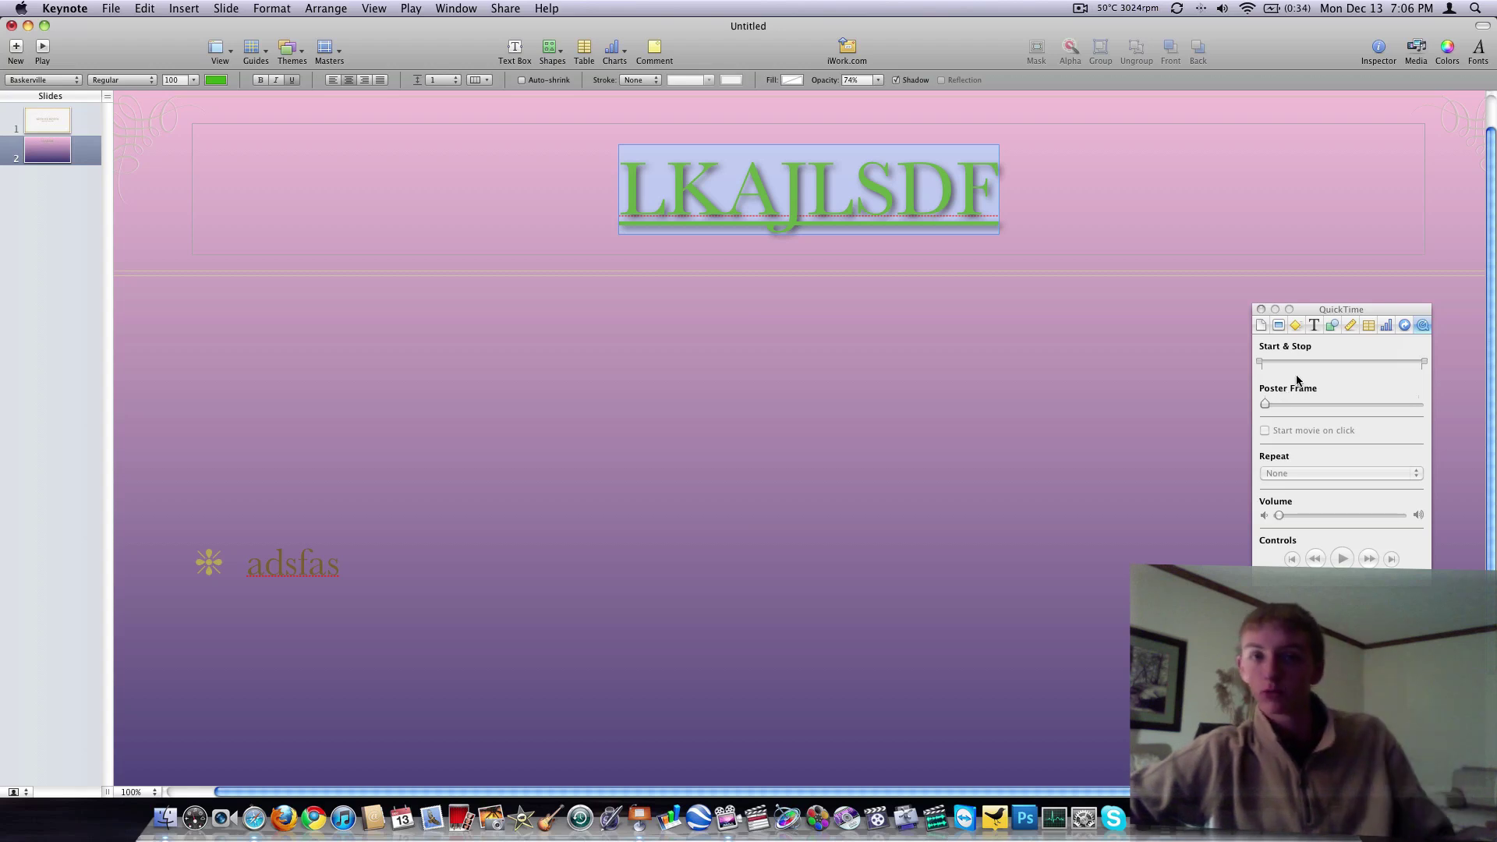
pyautogui.click(1262, 325)
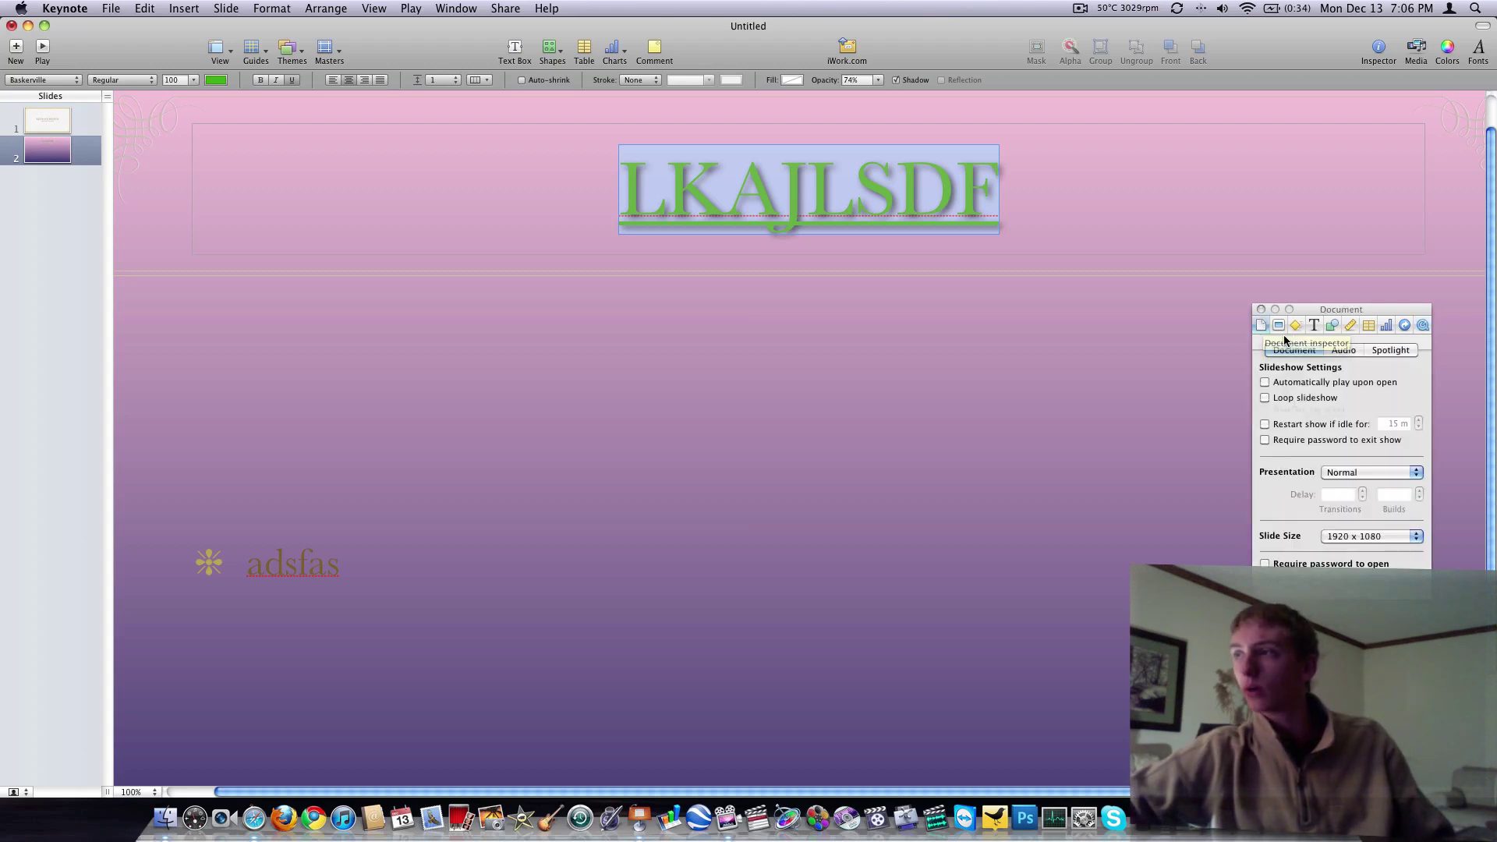
# Return to the KEYNOTE REVIEW title slide and reopen its Slide inspector.
pyautogui.click(1261, 309)
pyautogui.click(1057, 334)
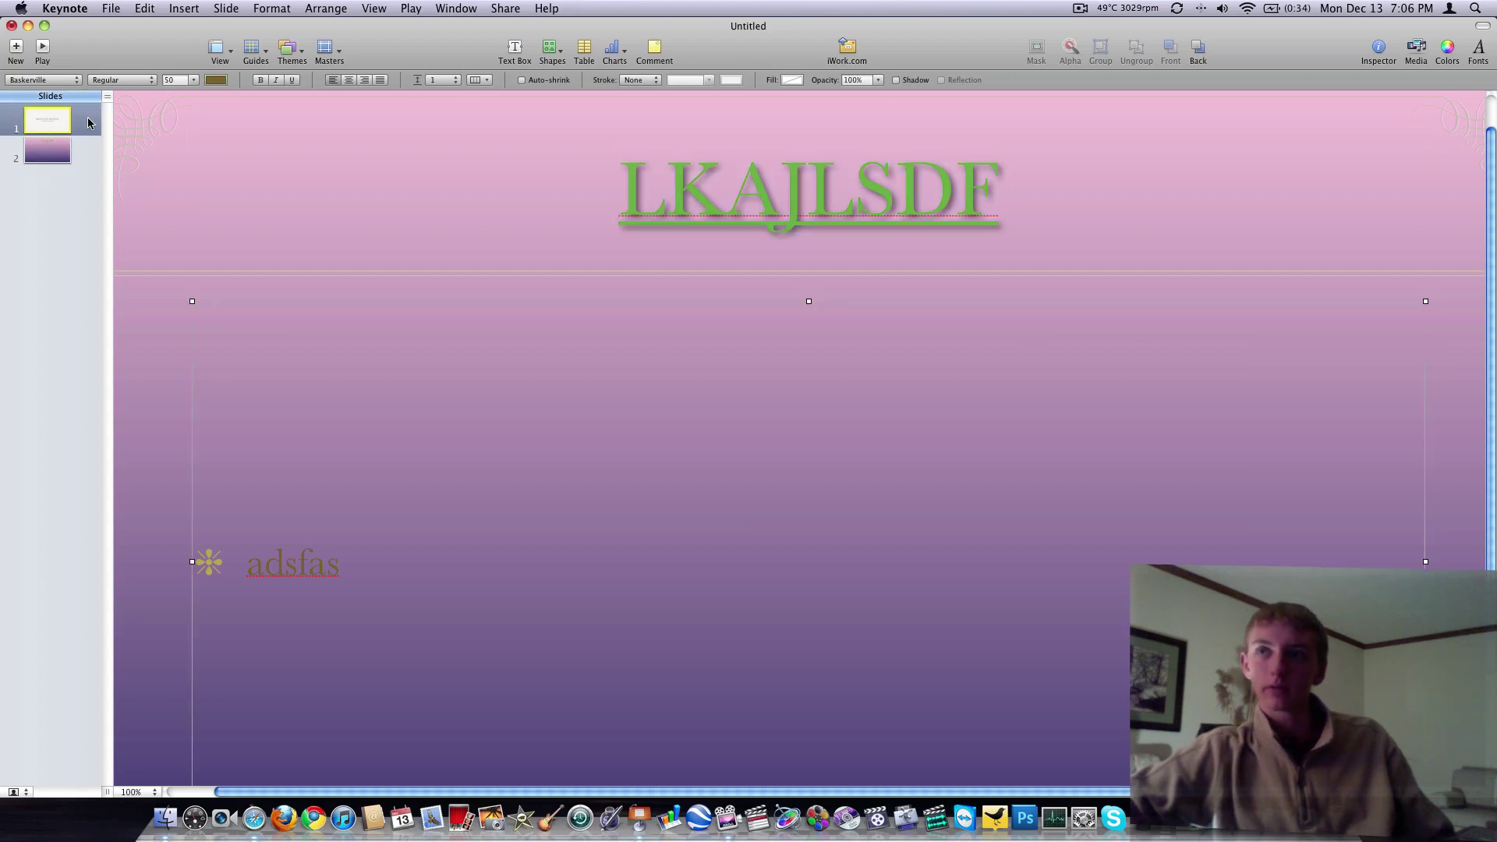
pyautogui.click(46, 119)
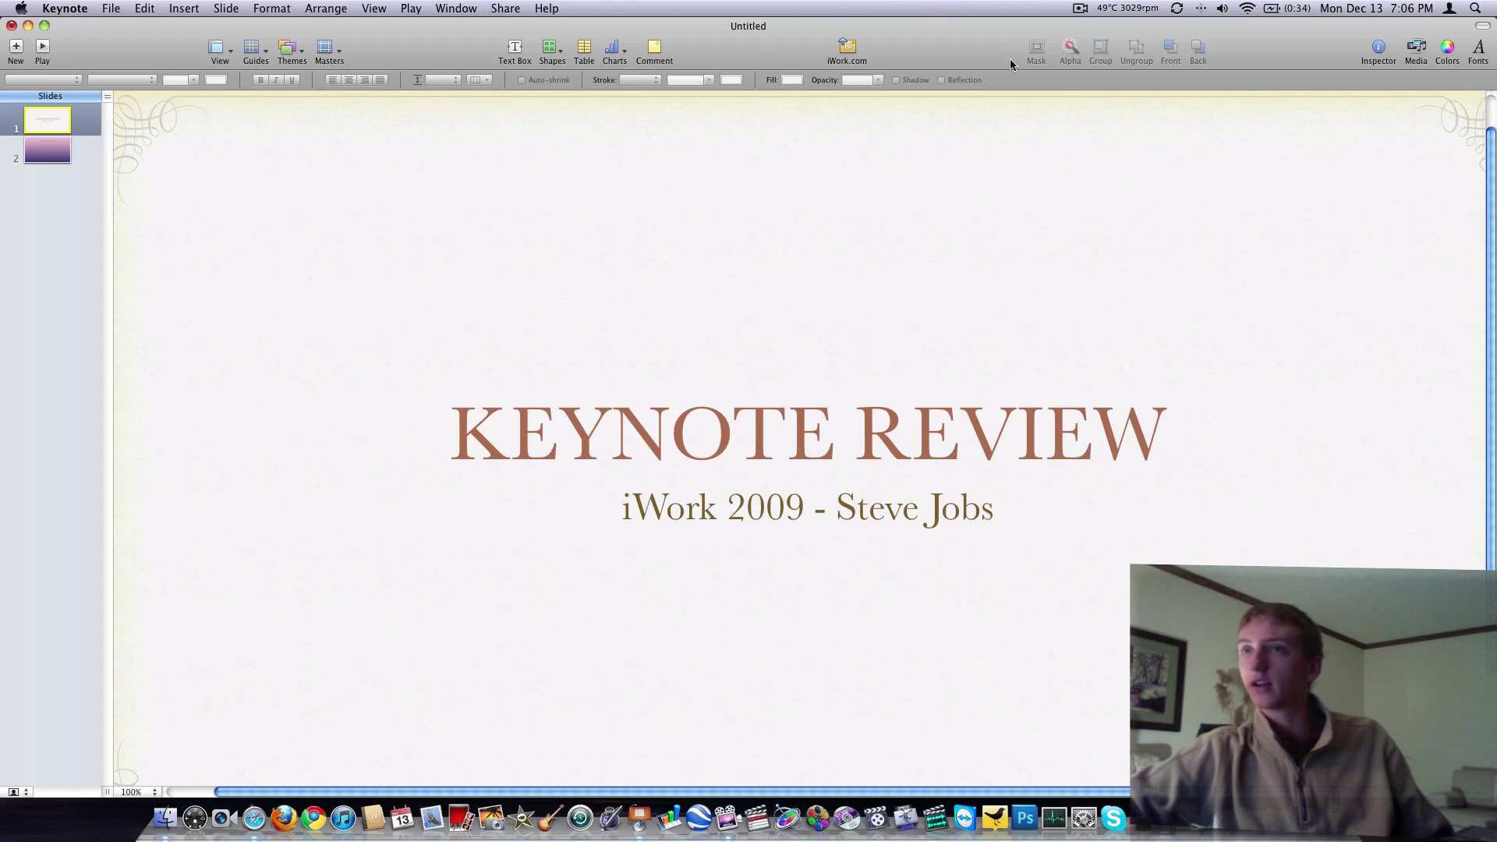
pyautogui.click(1379, 49)
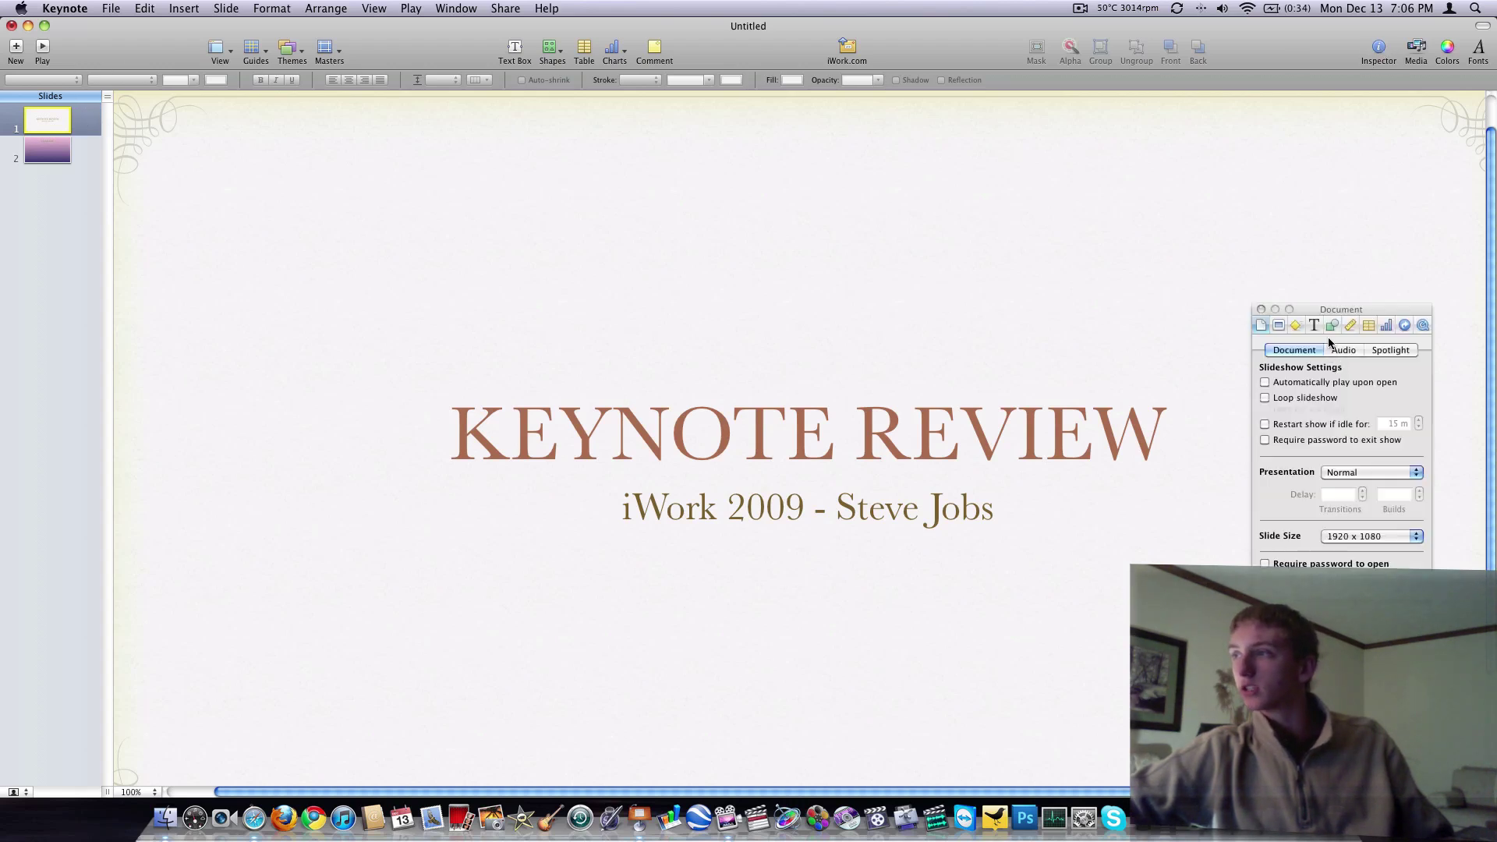
pyautogui.click(1282, 330)
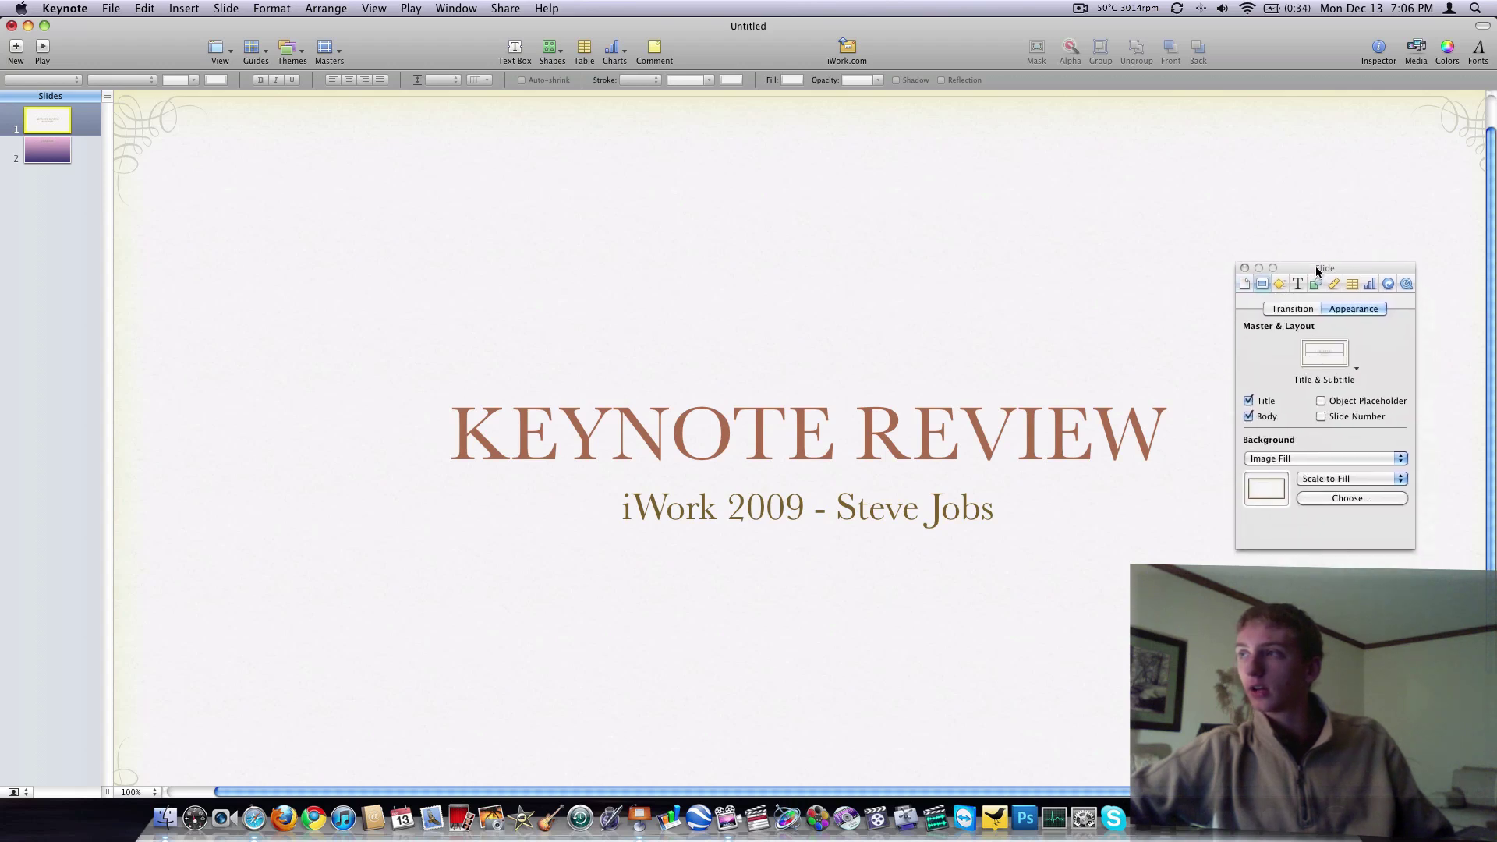
# Browse the Build In, Build Out, Action and build order options, then close the Inspector.
pyautogui.click(1280, 285)
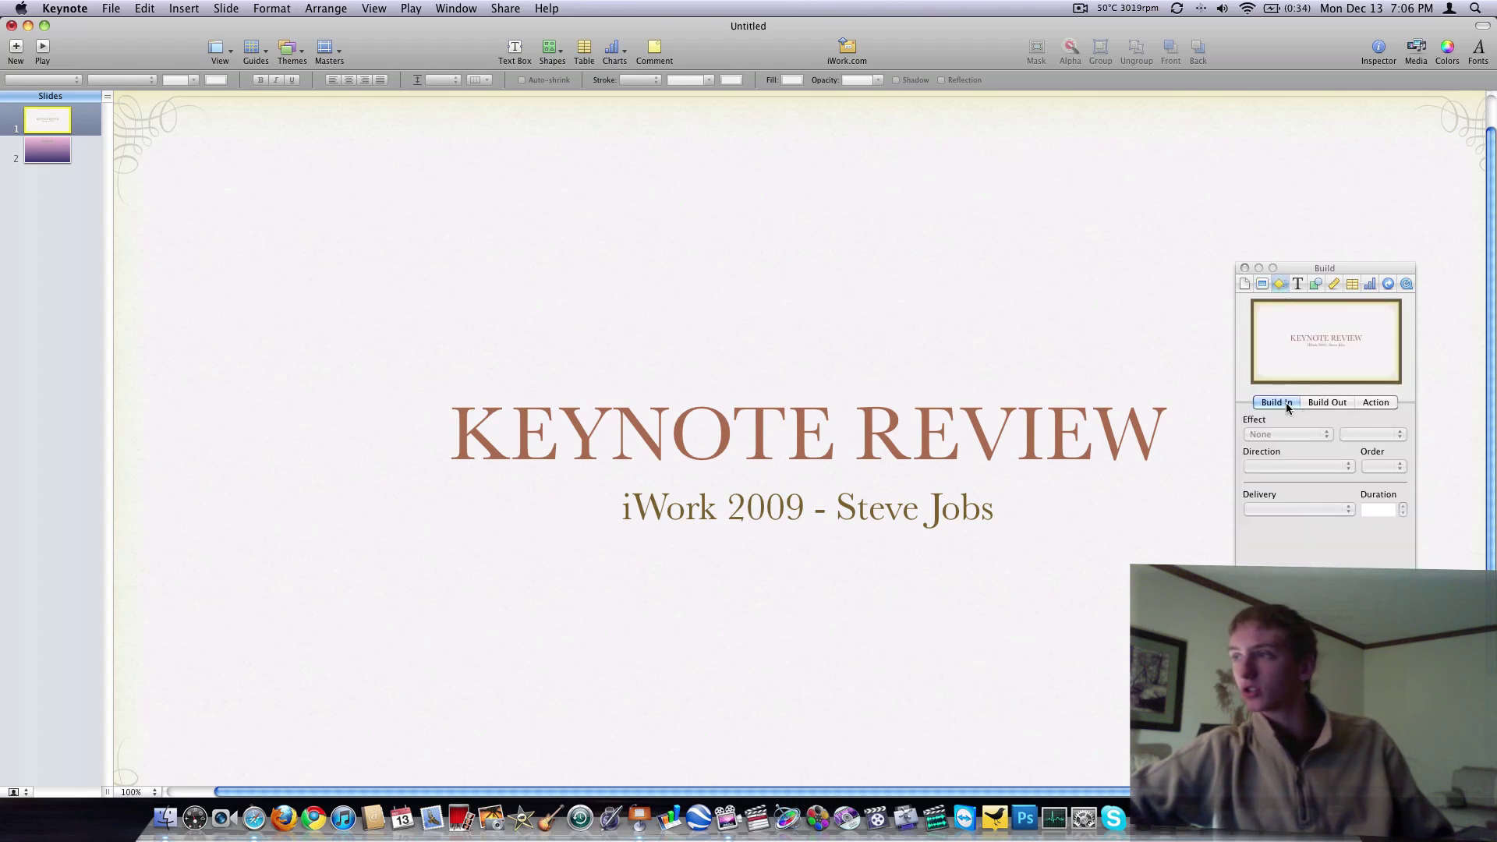
pyautogui.click(1324, 403)
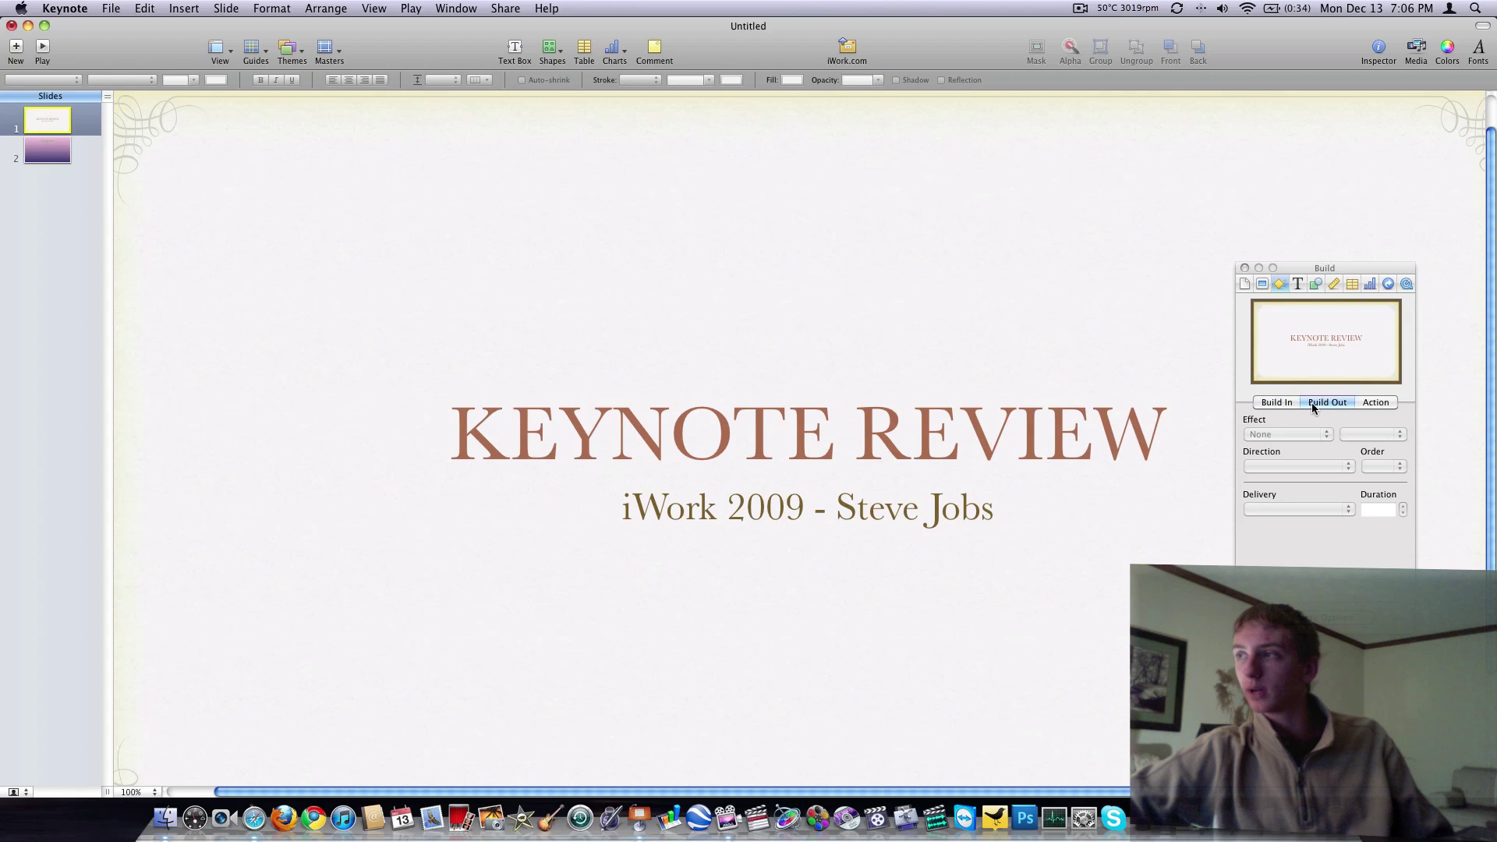
pyautogui.click(1363, 403)
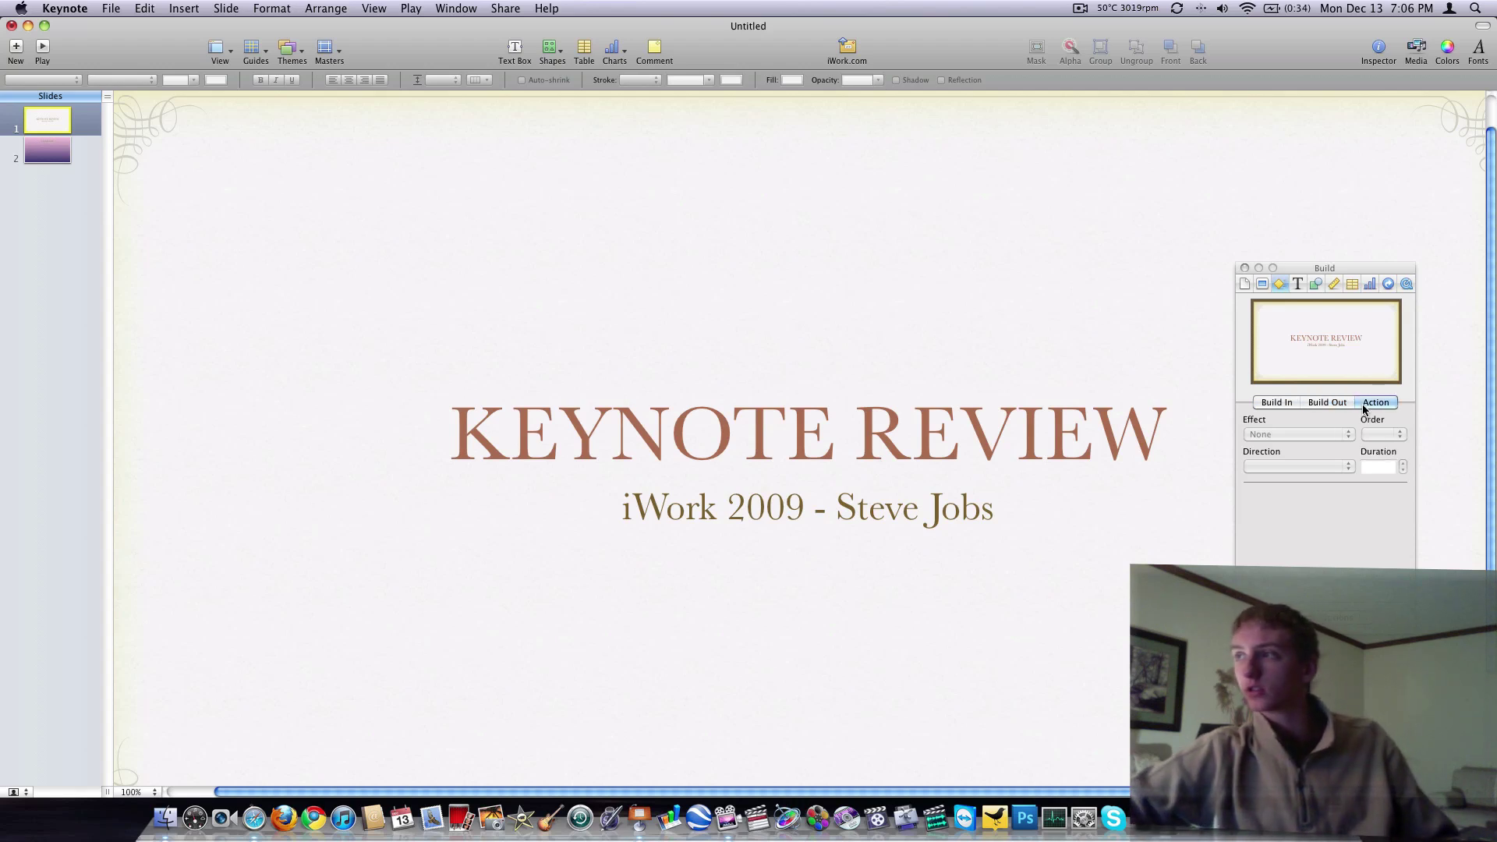
pyautogui.click(1271, 403)
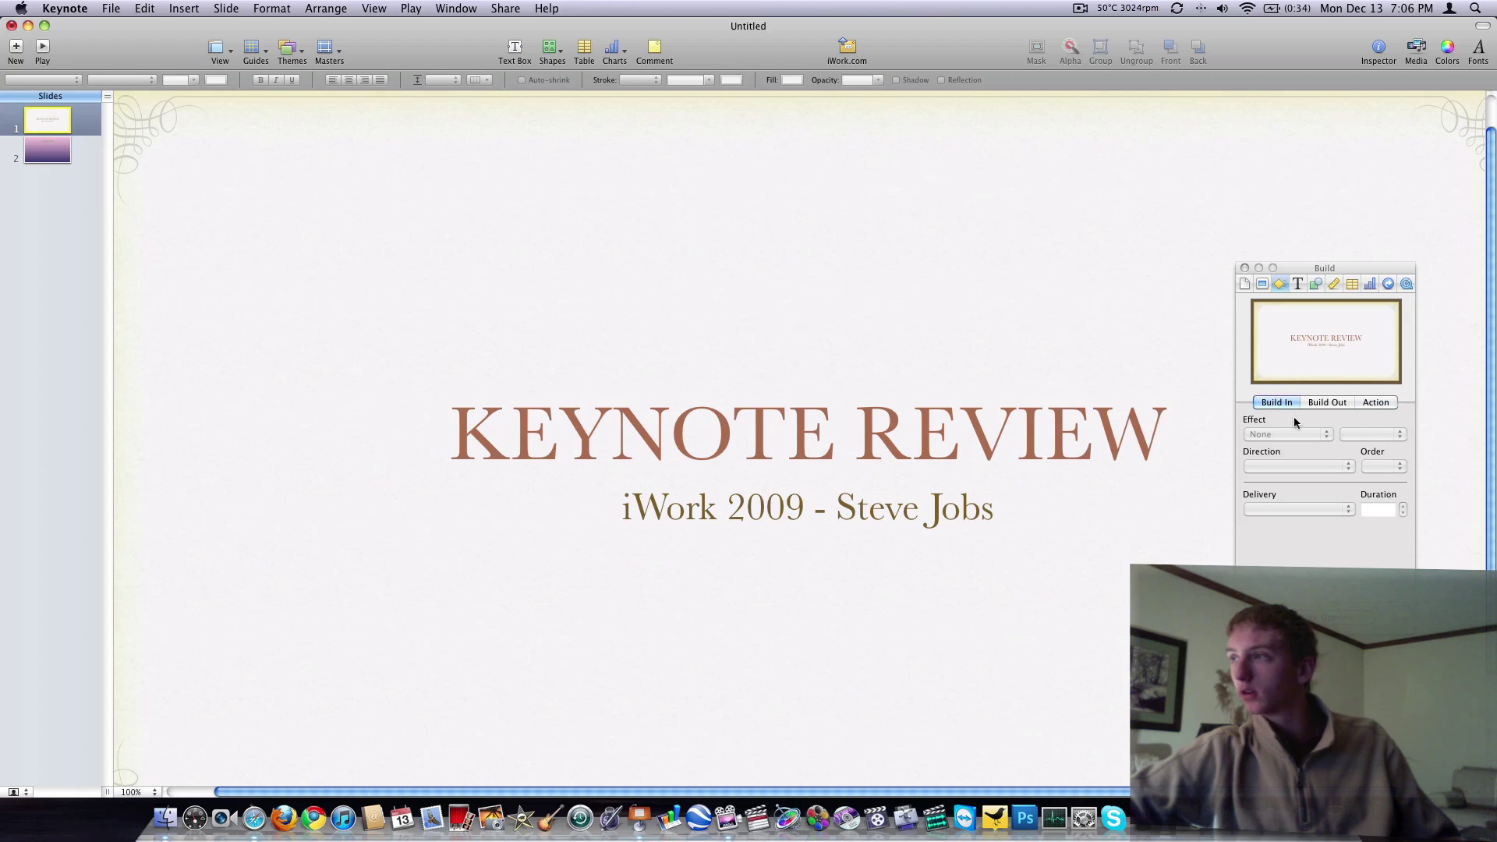
pyautogui.click(1325, 604)
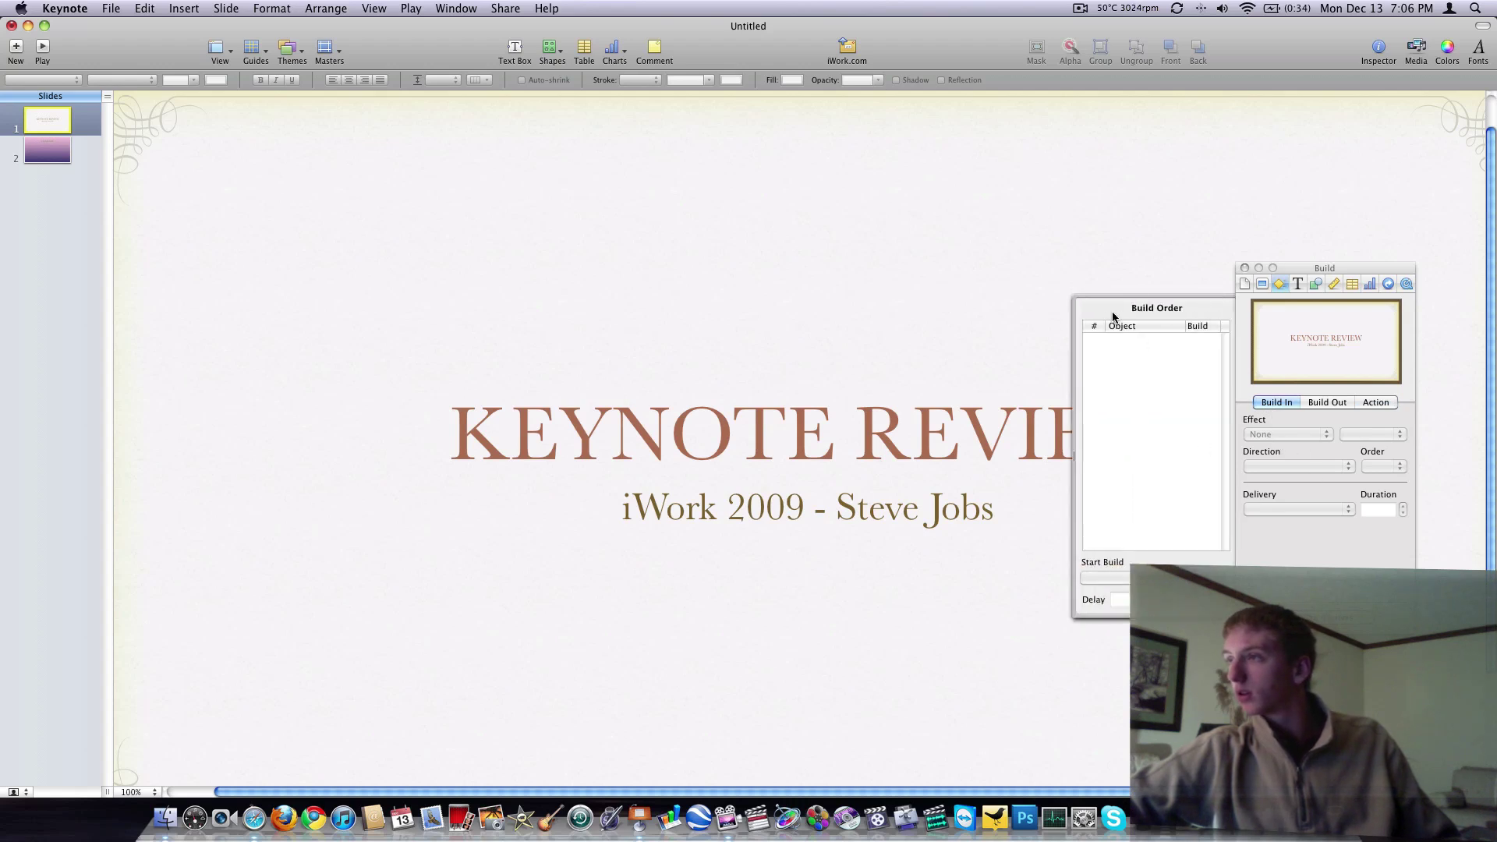
pyautogui.click(1245, 283)
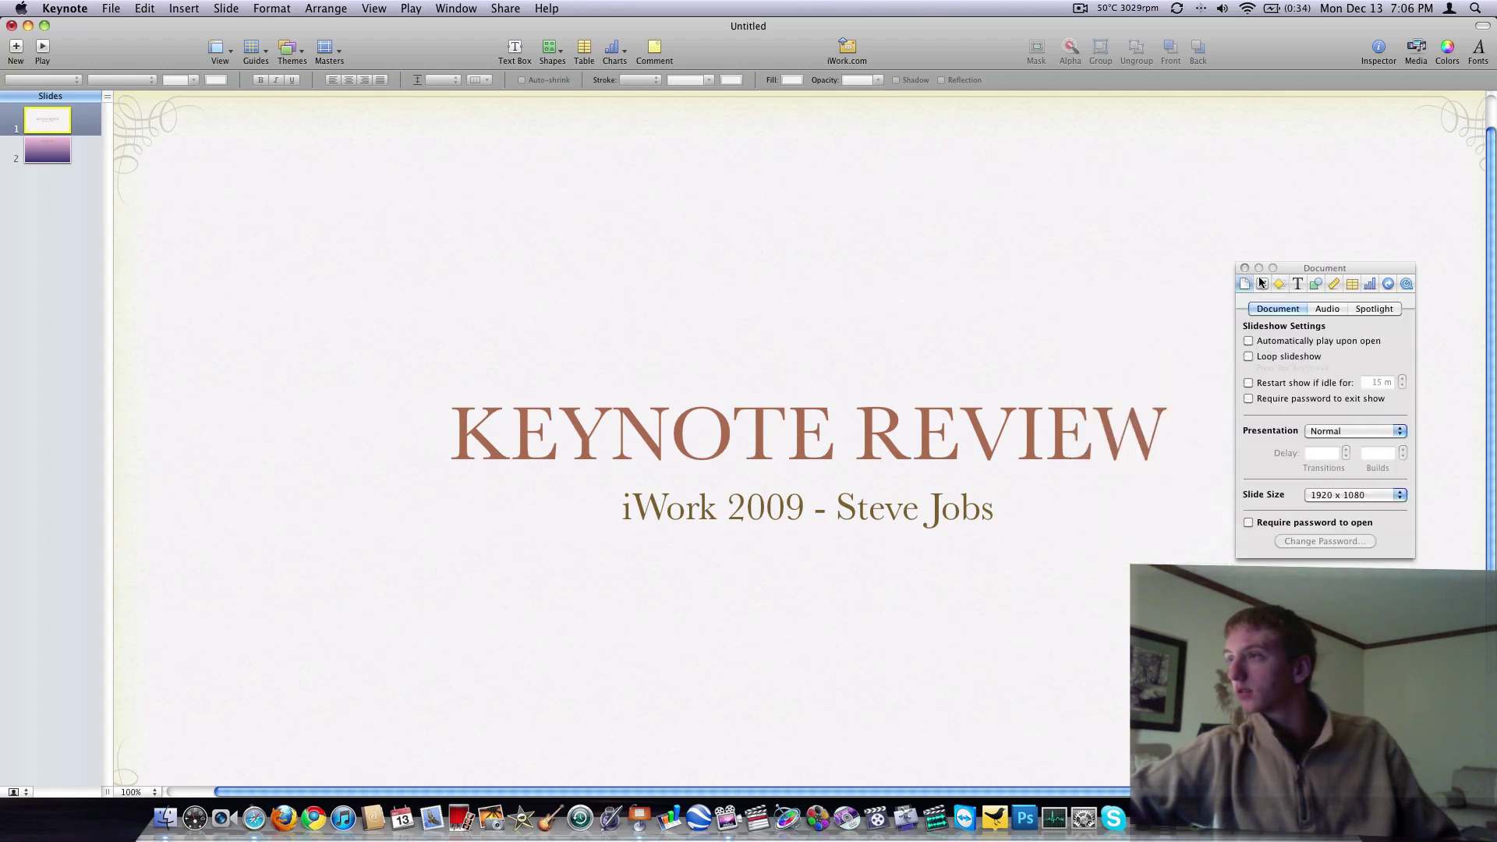
pyautogui.click(1245, 268)
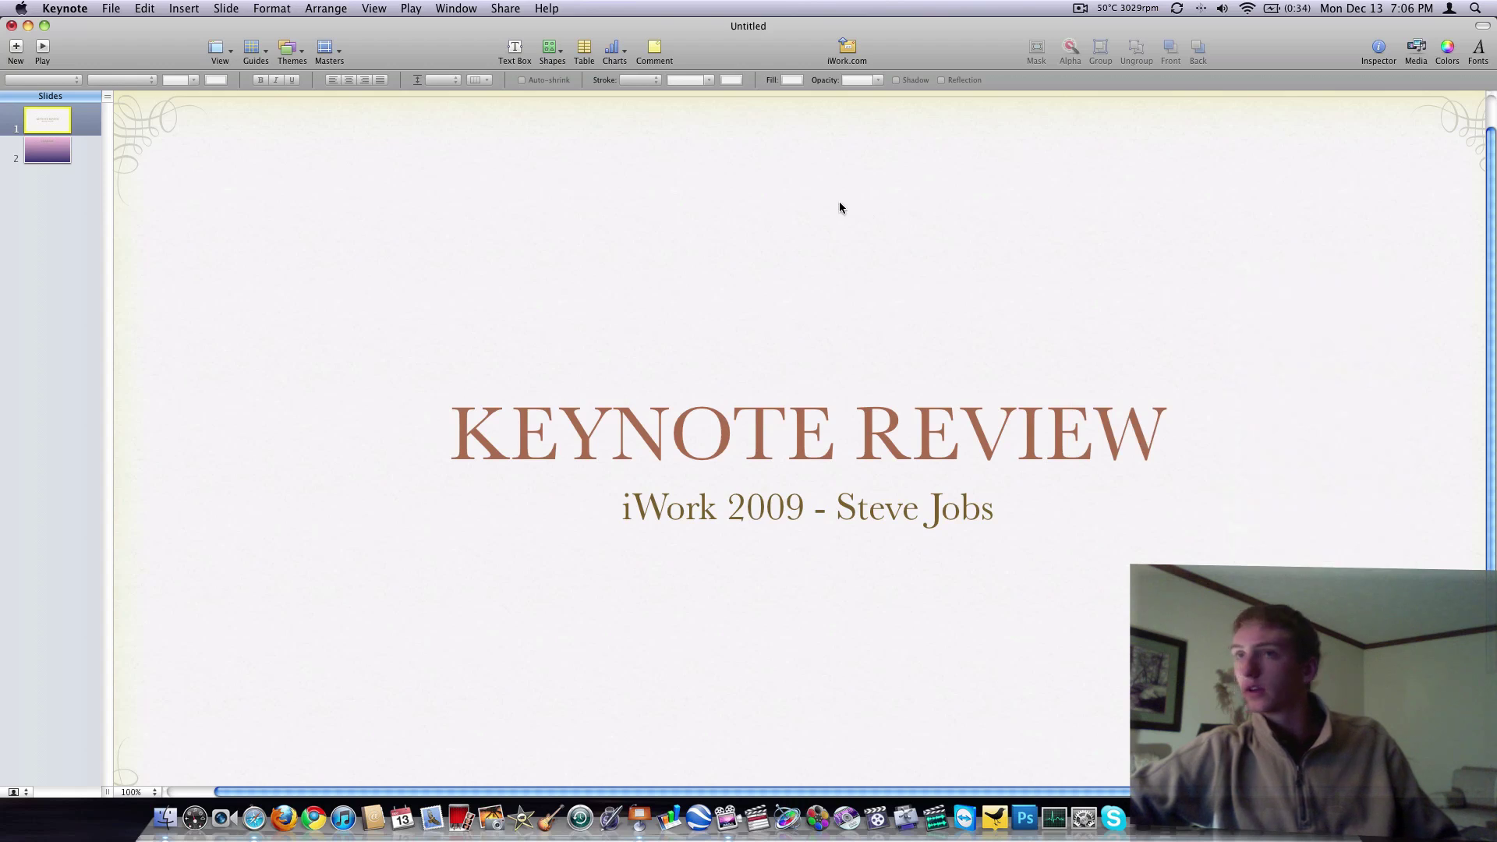
# Give slide 2 a 2-second Sparkle transition running Left to Right.
pyautogui.click(87, 149)
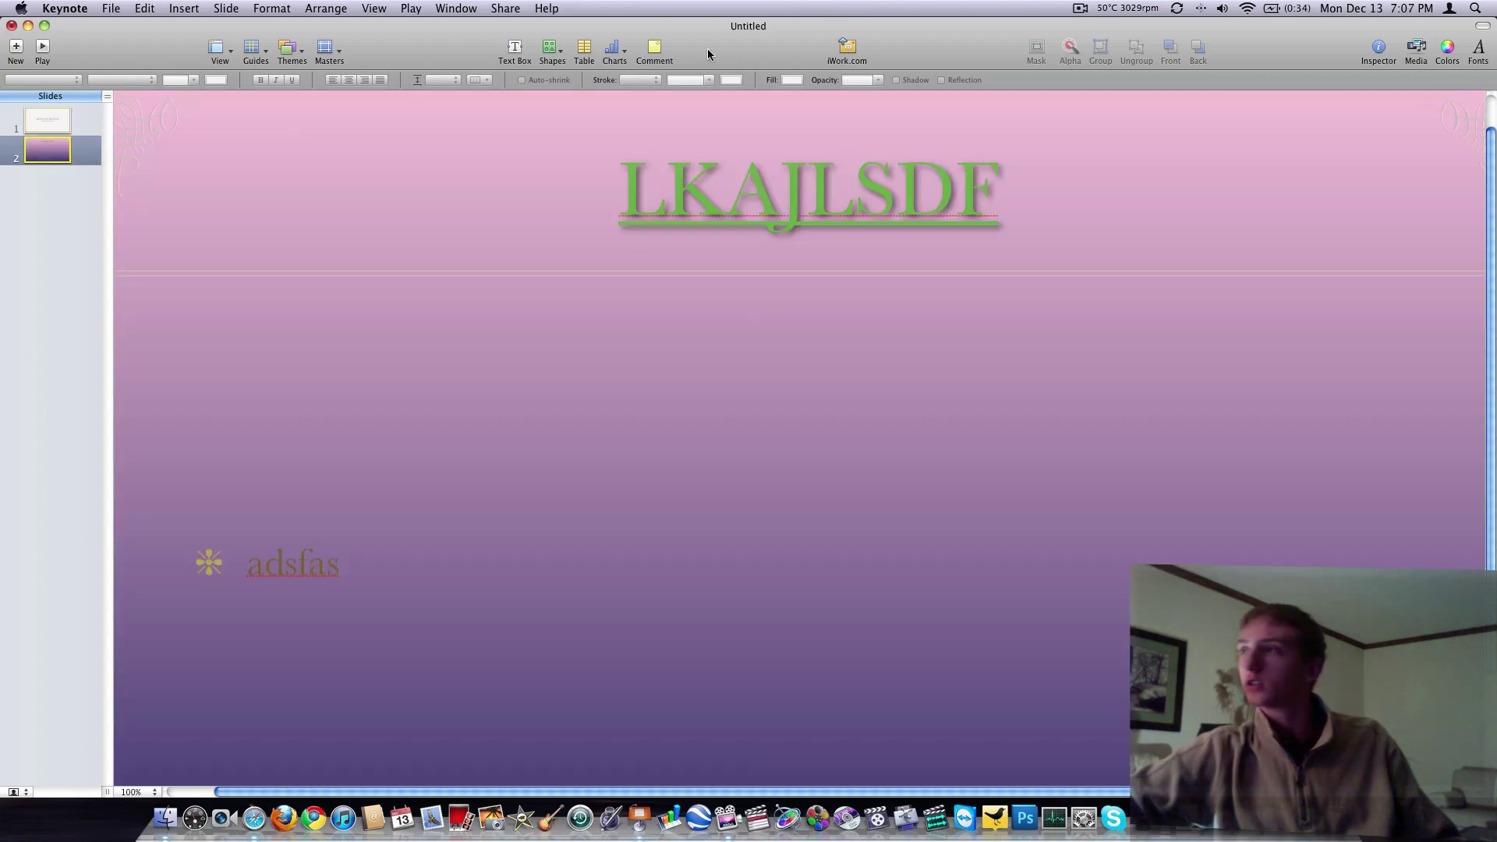
pyautogui.click(1372, 52)
pyautogui.click(1262, 285)
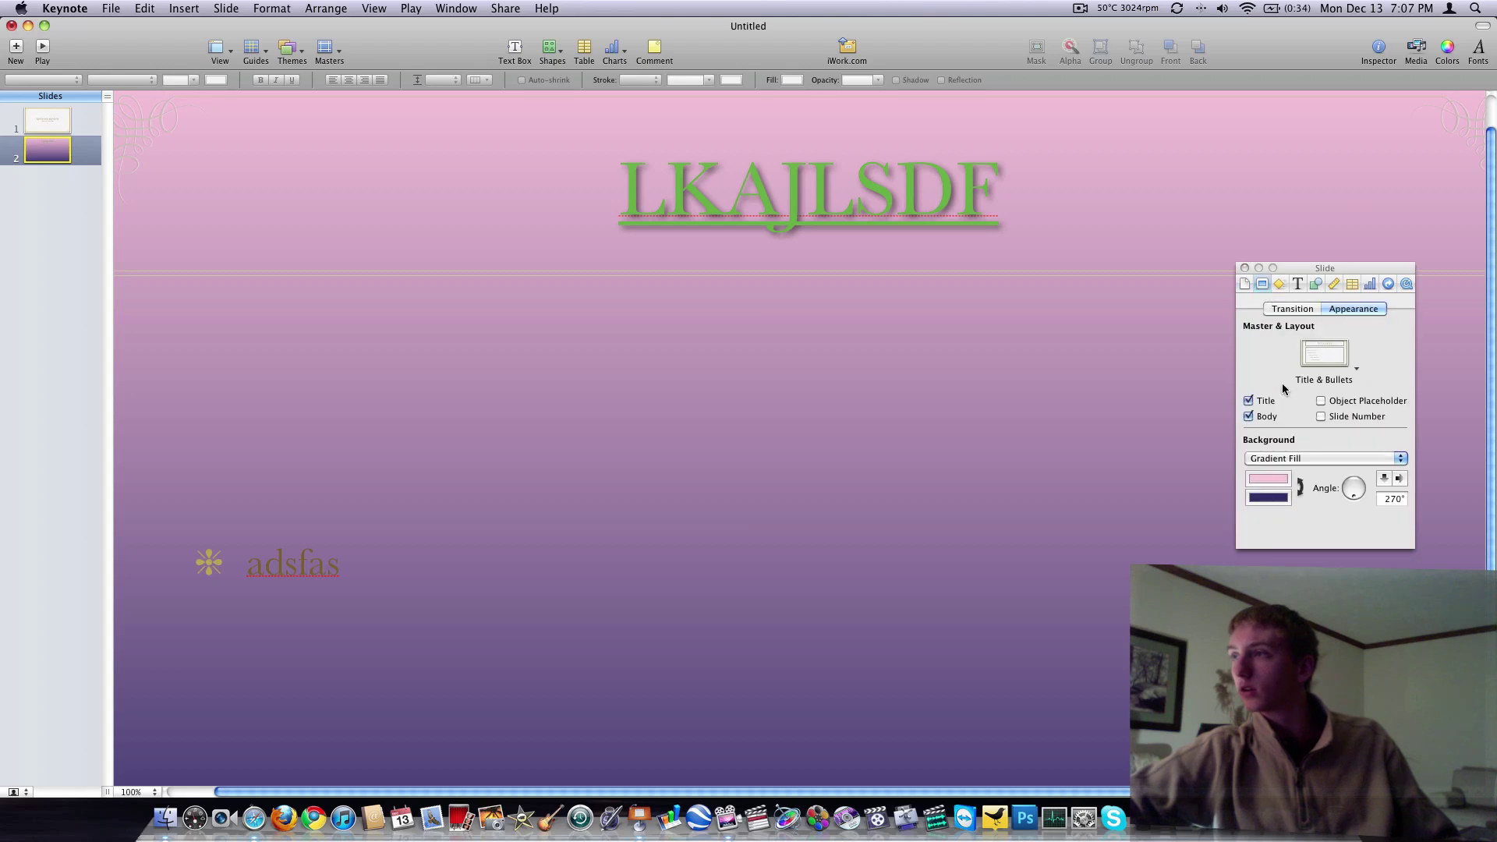
pyautogui.click(1279, 286)
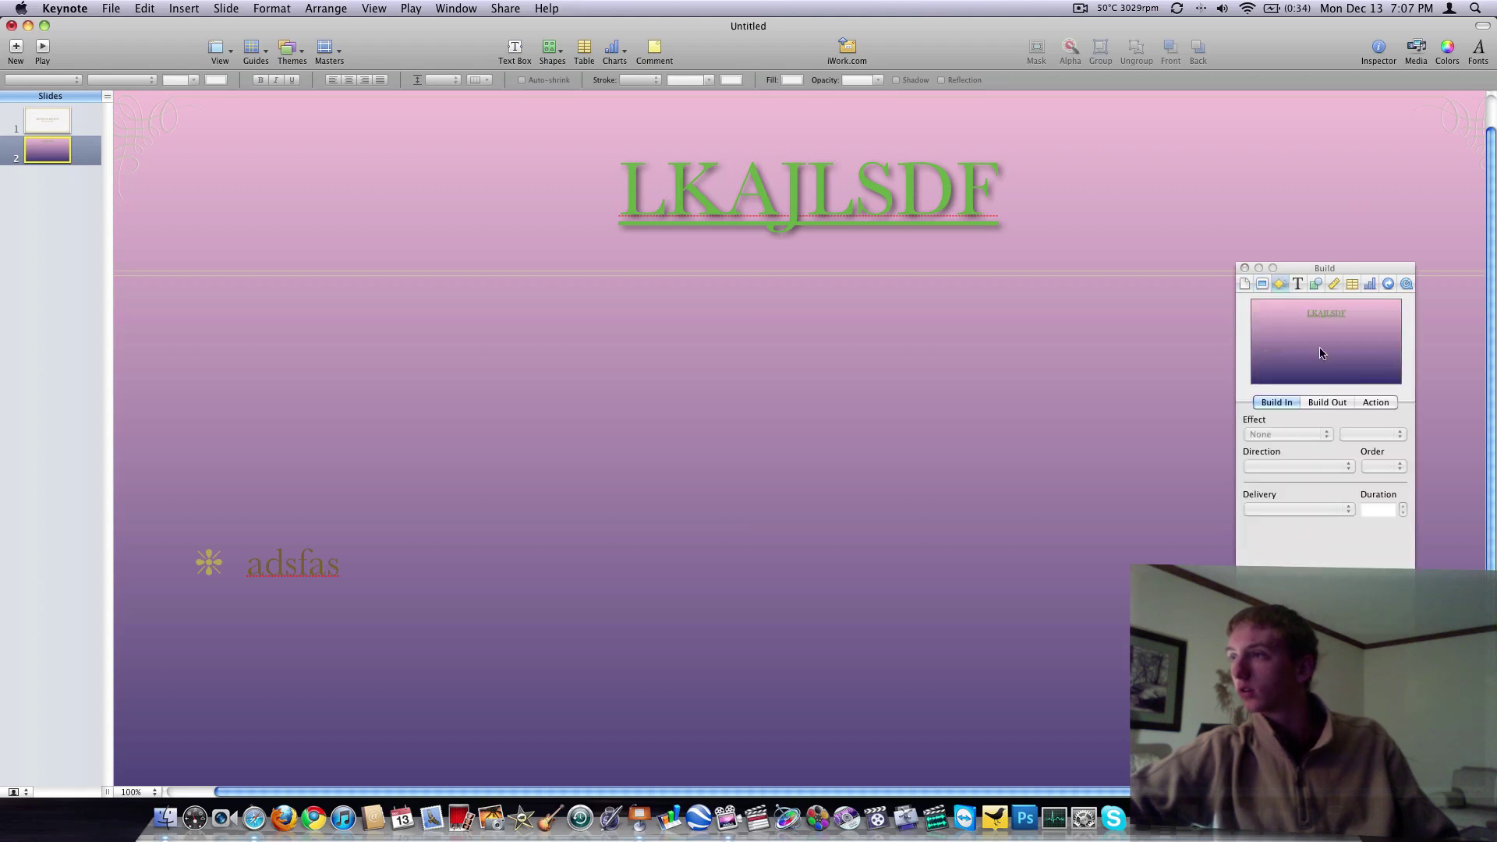
pyautogui.click(1262, 284)
pyautogui.click(1292, 309)
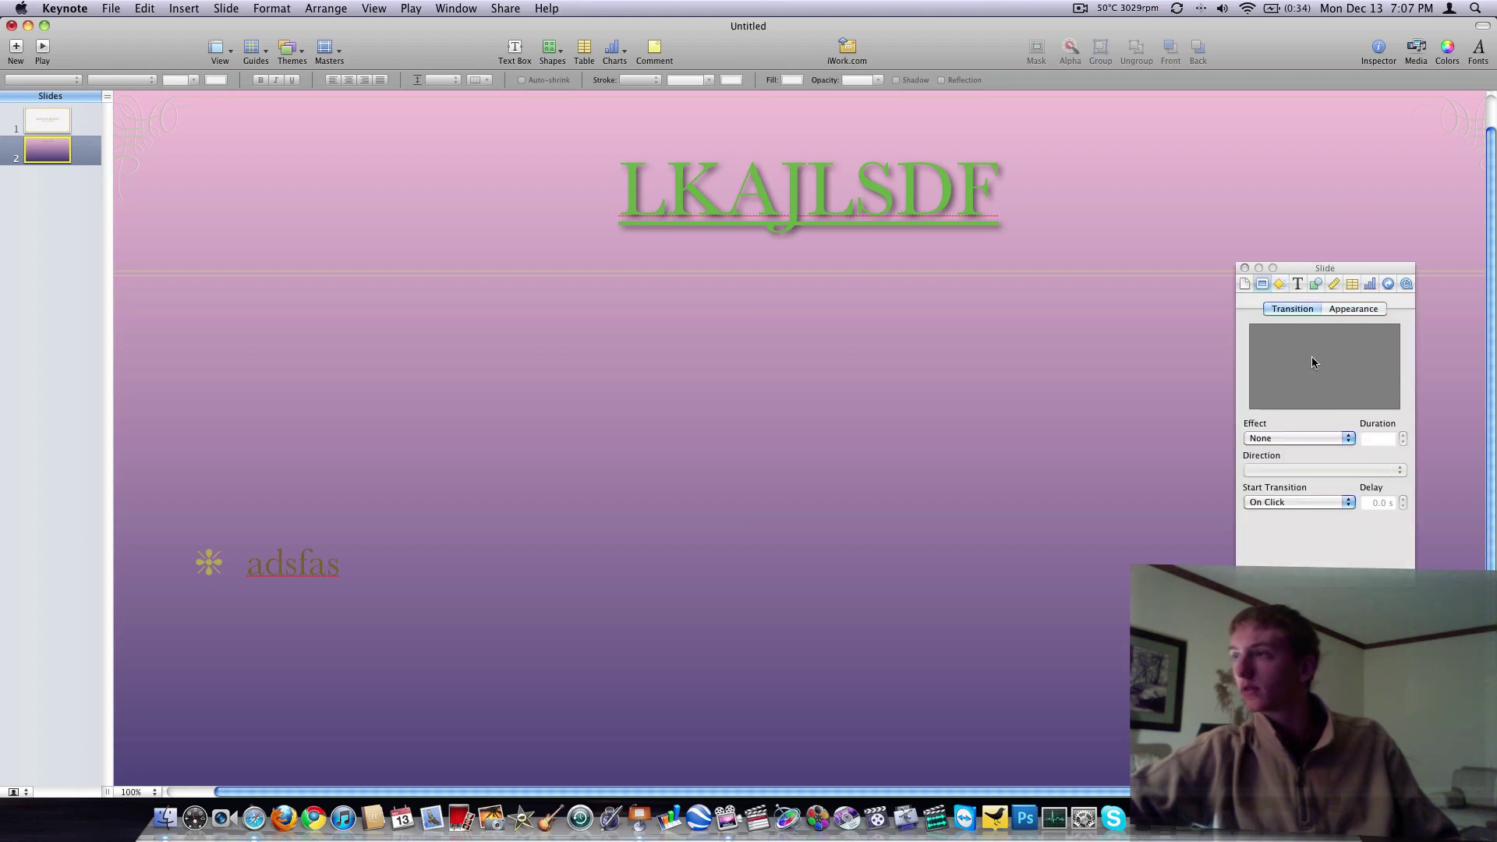
pyautogui.click(1279, 438)
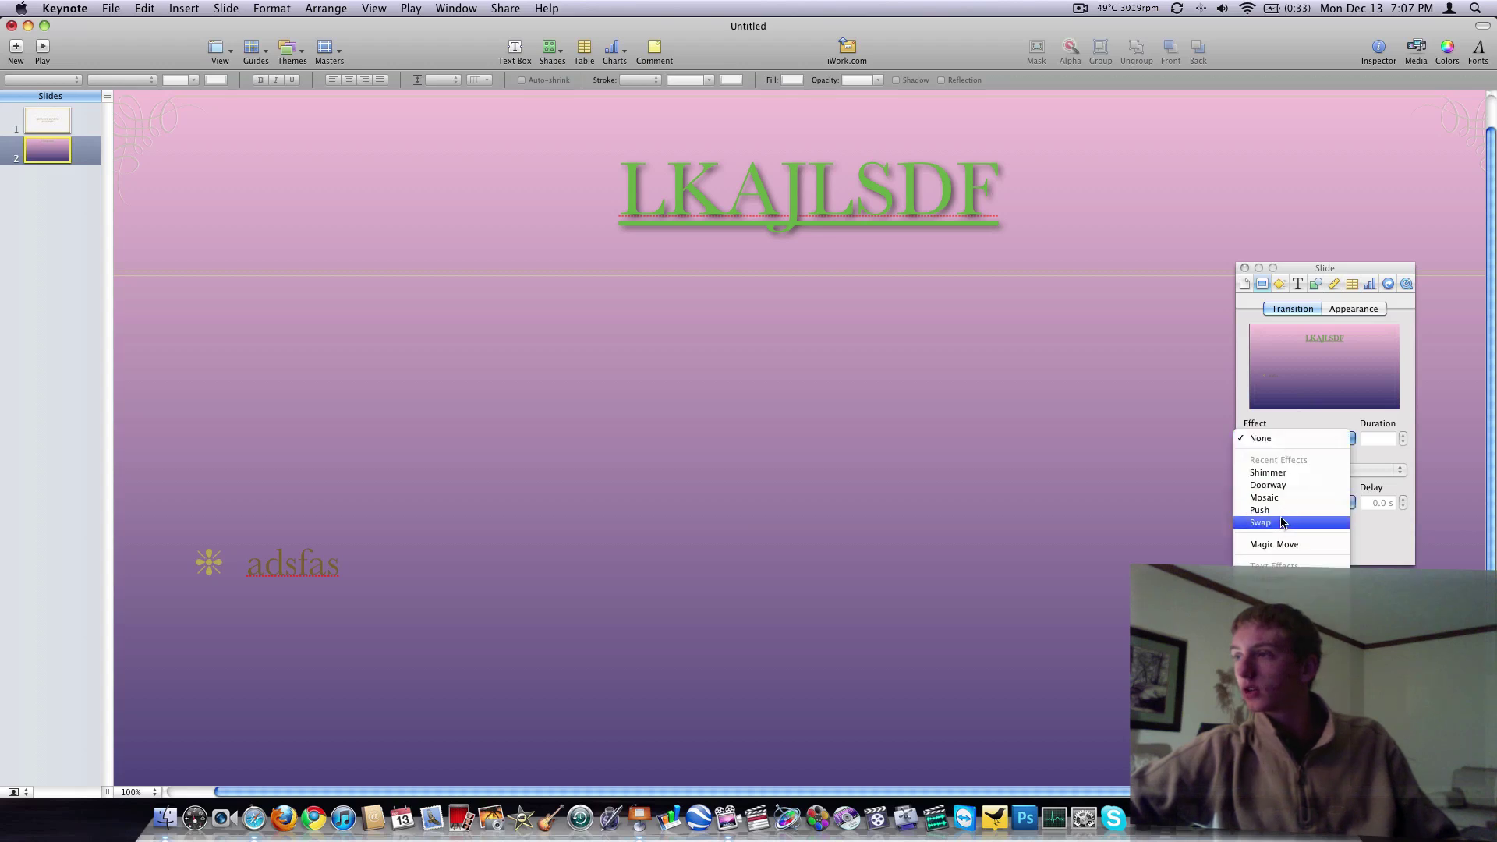
pyautogui.click(1278, 591)
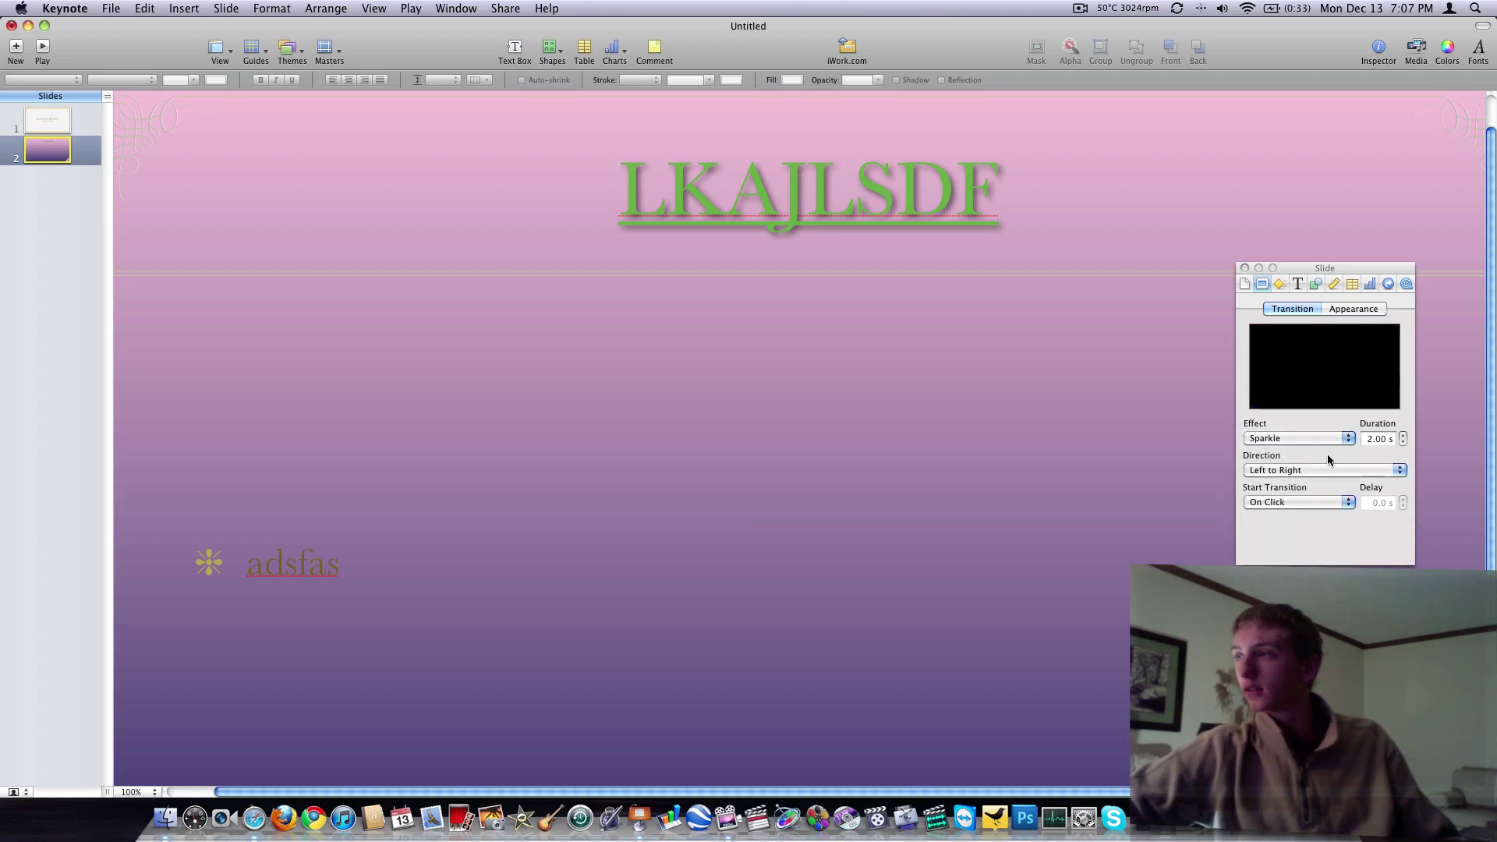
pyautogui.click(1347, 472)
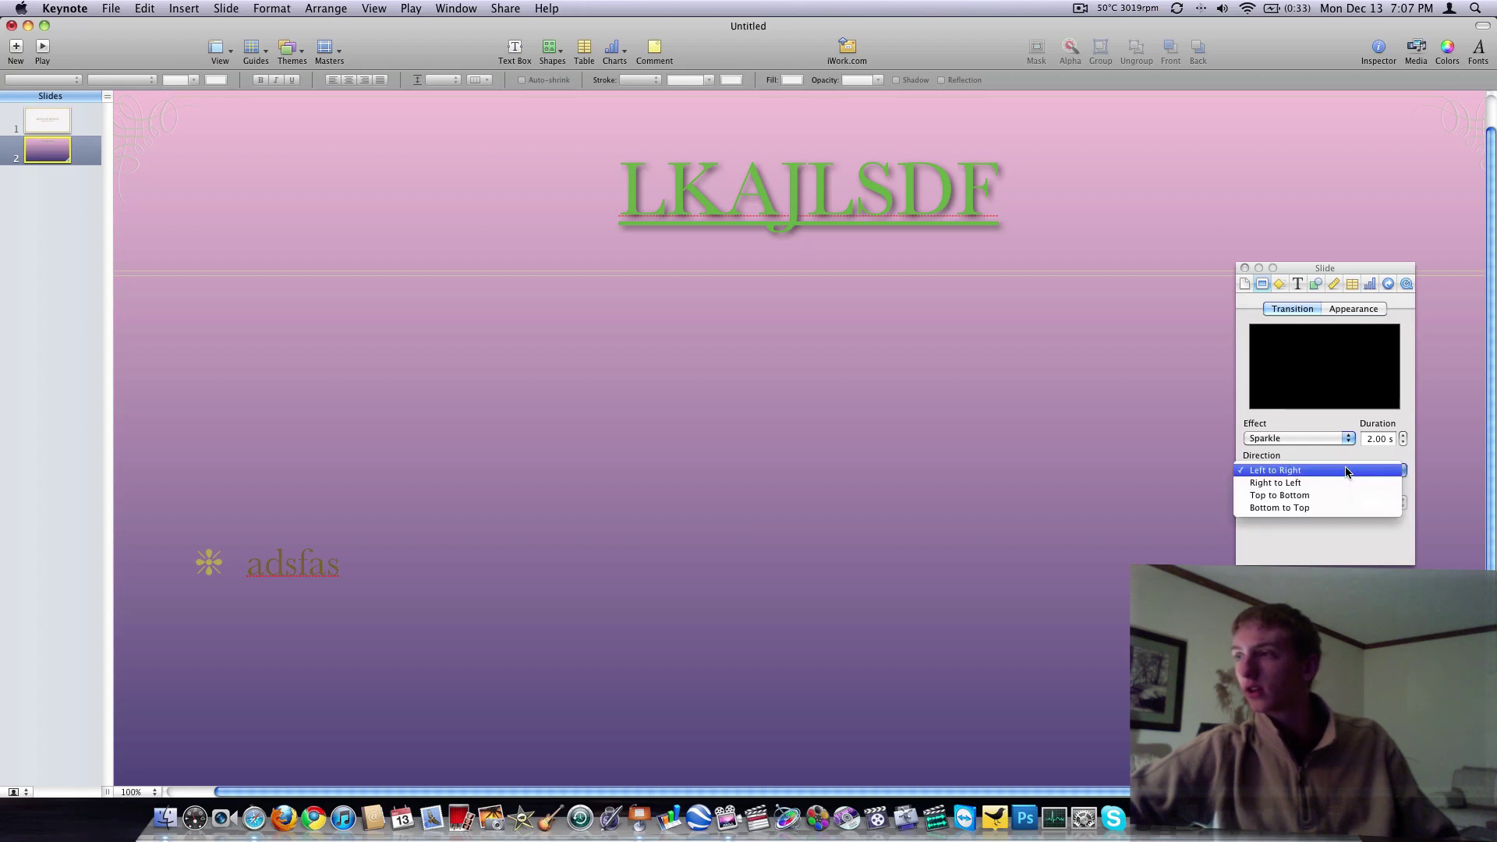
pyautogui.click(1346, 472)
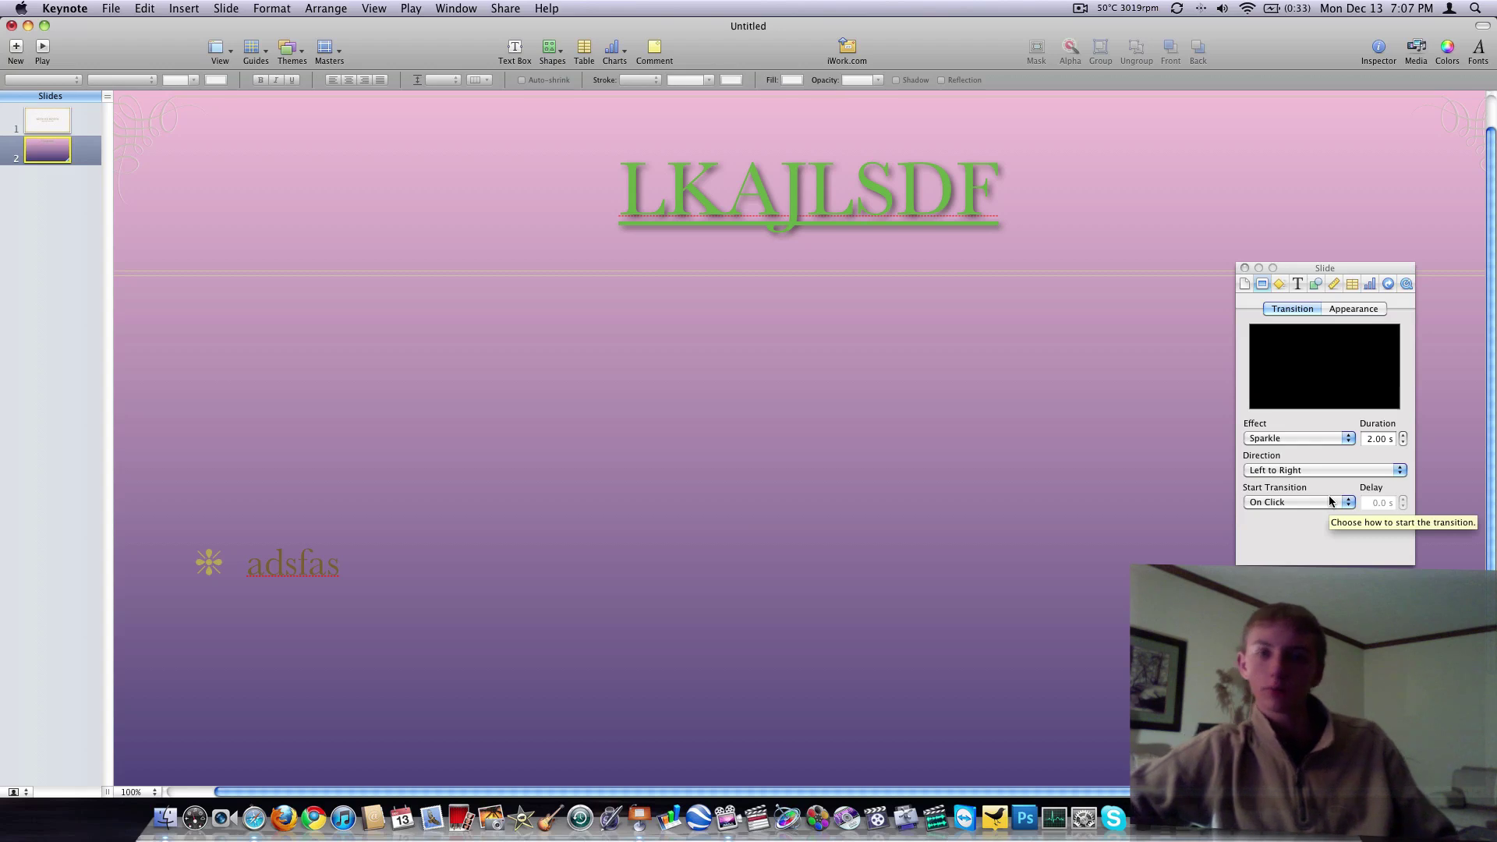
# Set slide 2's Sparkle transition to start Automatically, then close the Inspector.
pyautogui.click(1329, 501)
pyautogui.click(1322, 516)
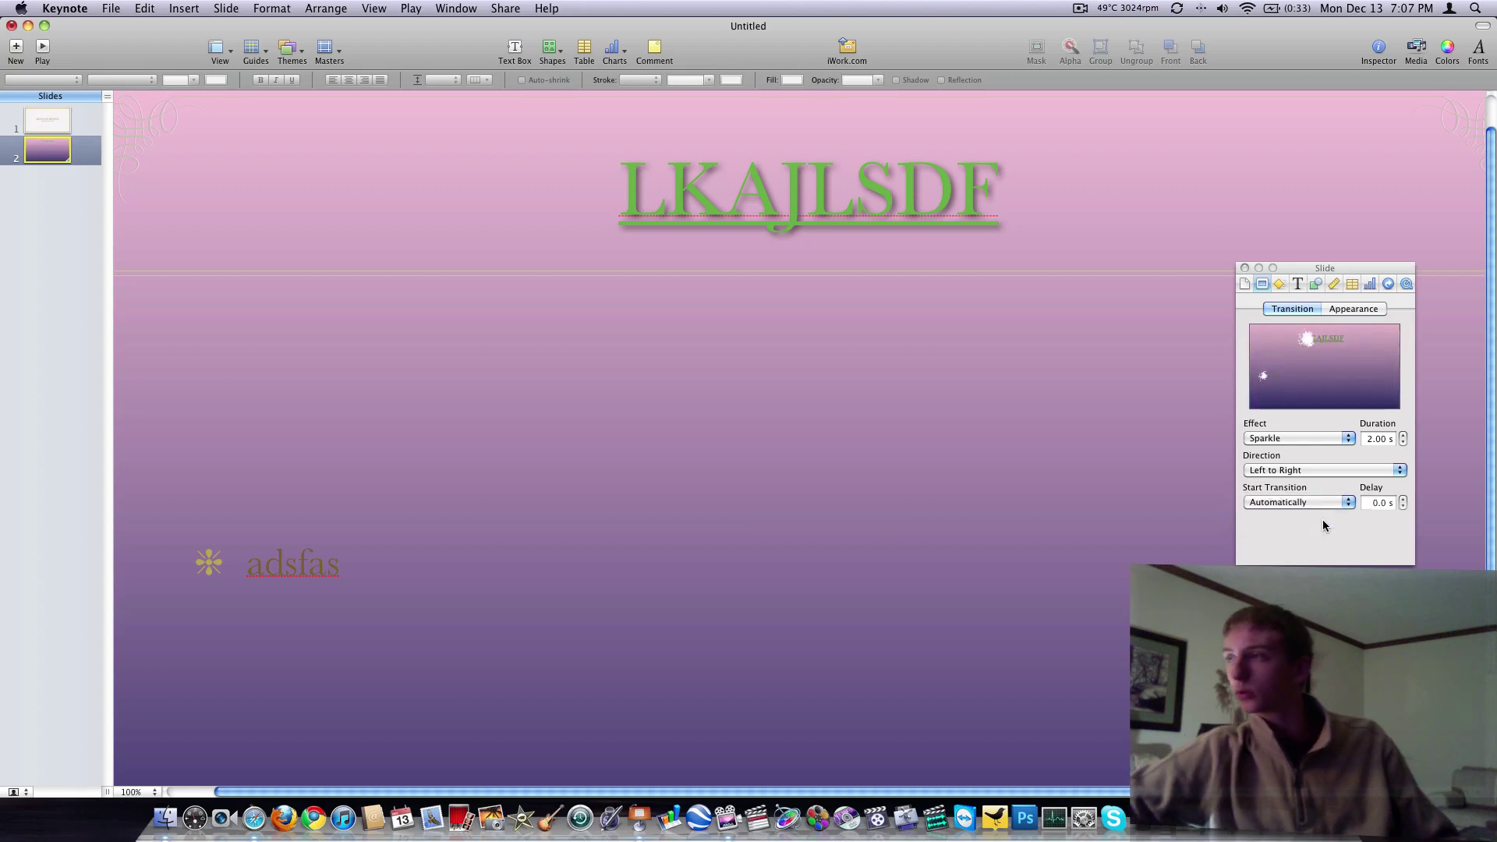
pyautogui.click(1245, 267)
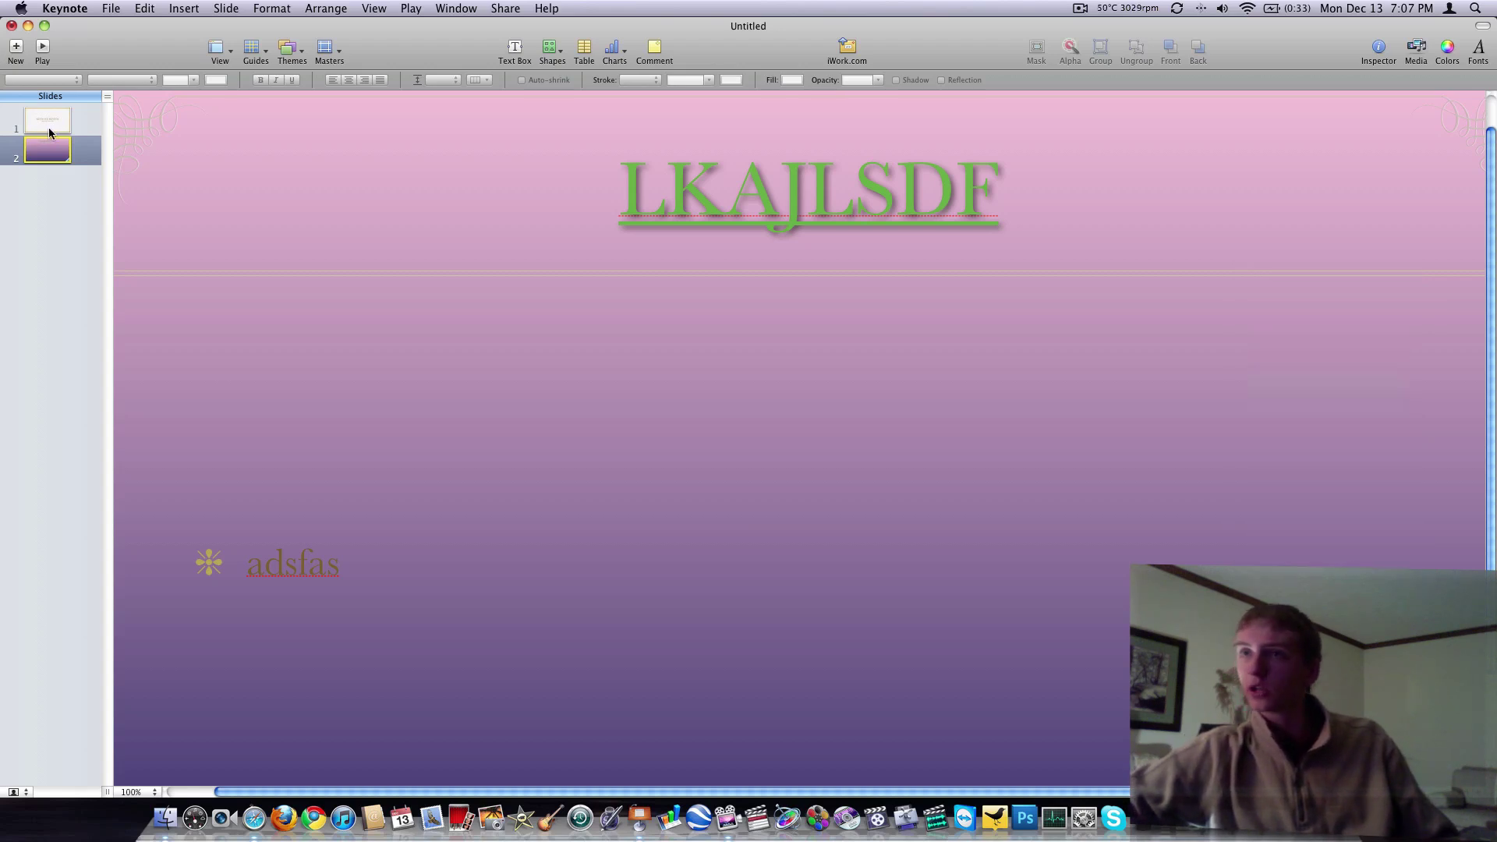
pyautogui.click(48, 125)
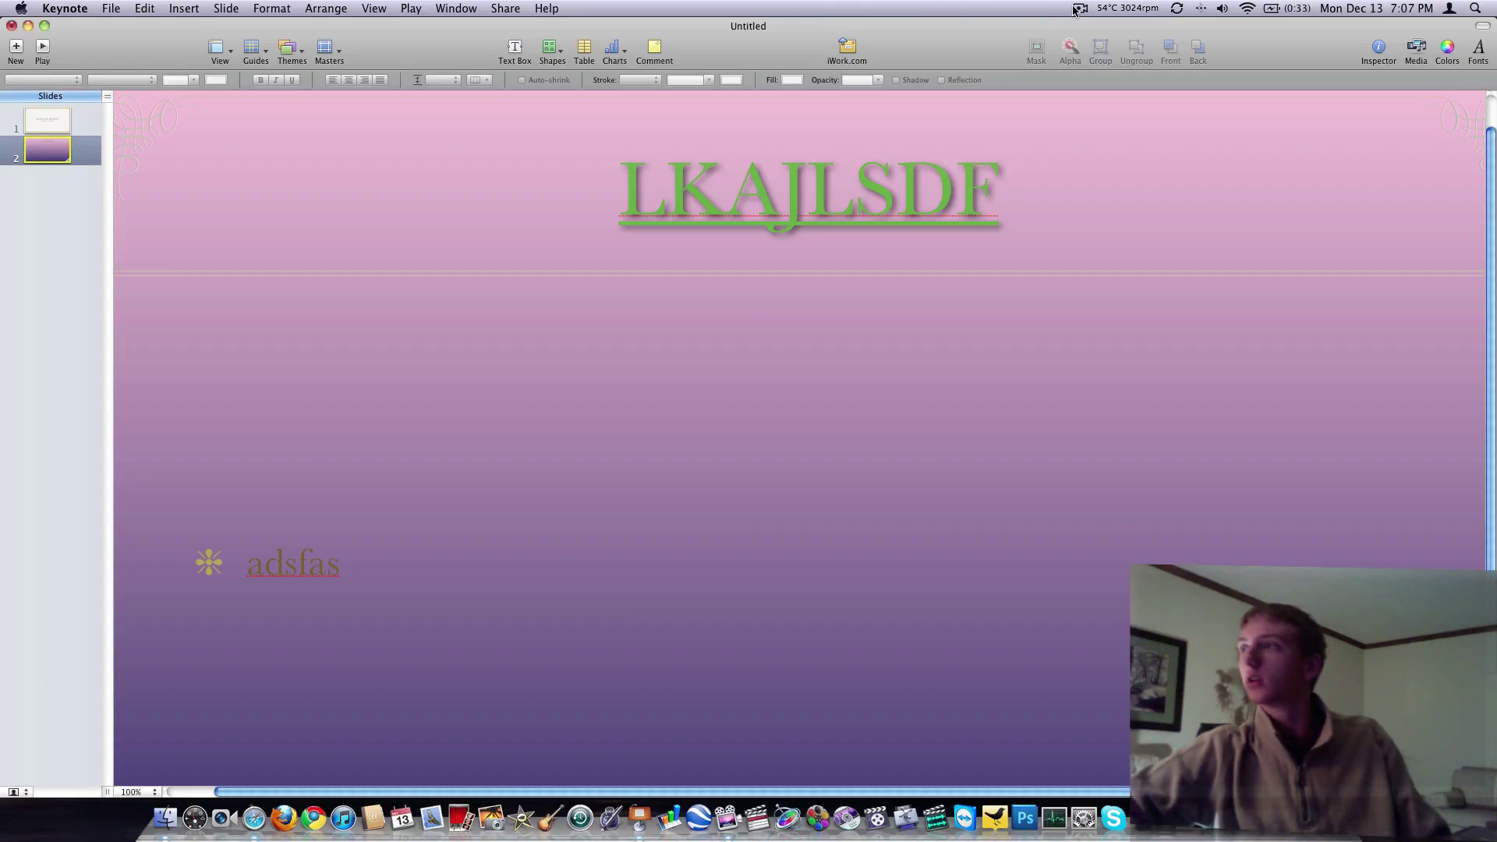
# Replace slide 2's Sparkle transition with Doorway at 1.50 s and close the Inspector.
pyautogui.click(1377, 48)
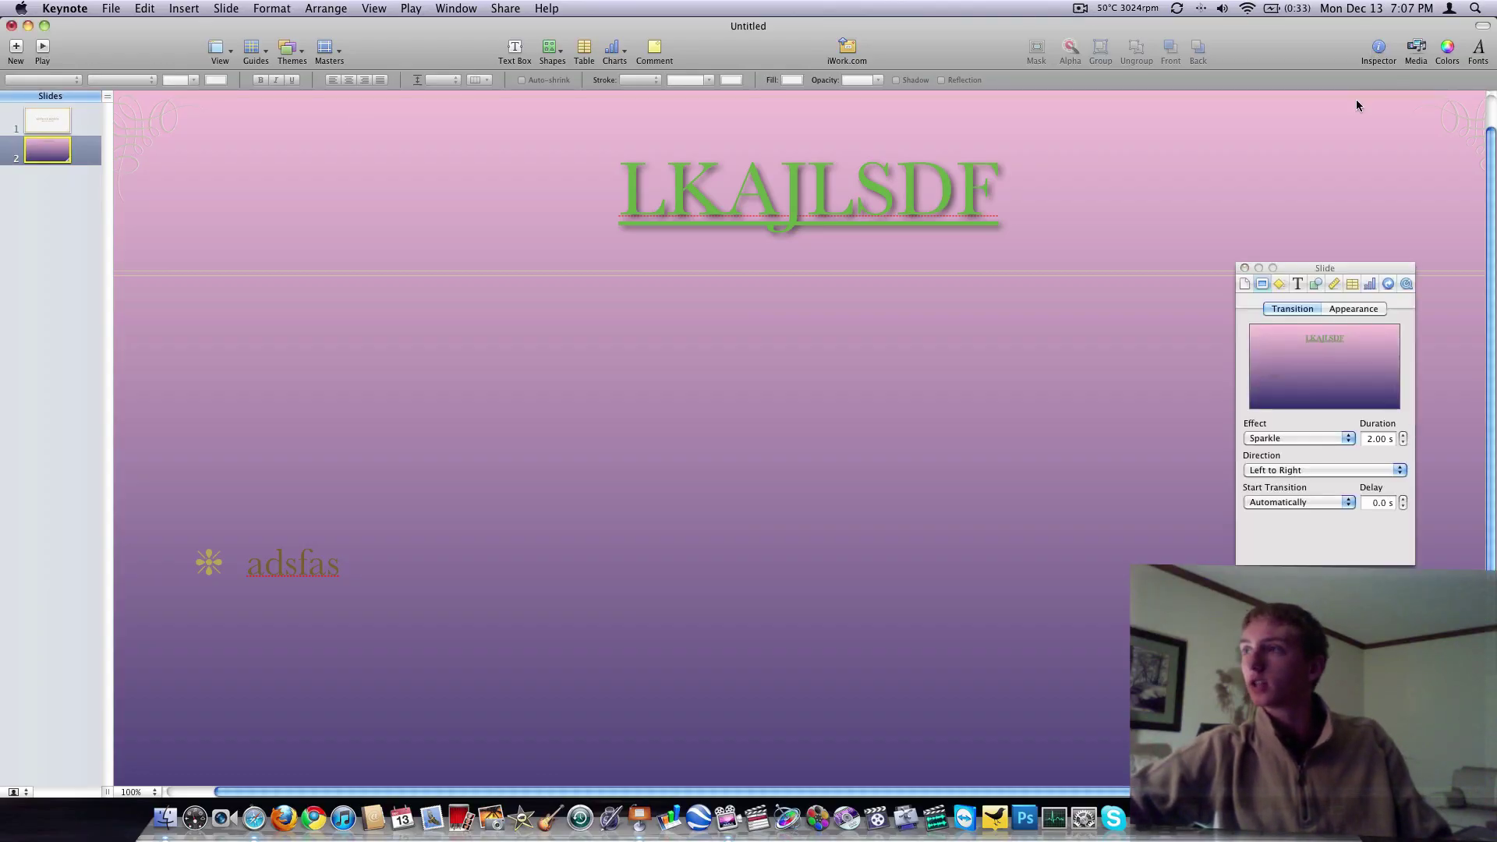
pyautogui.click(1280, 284)
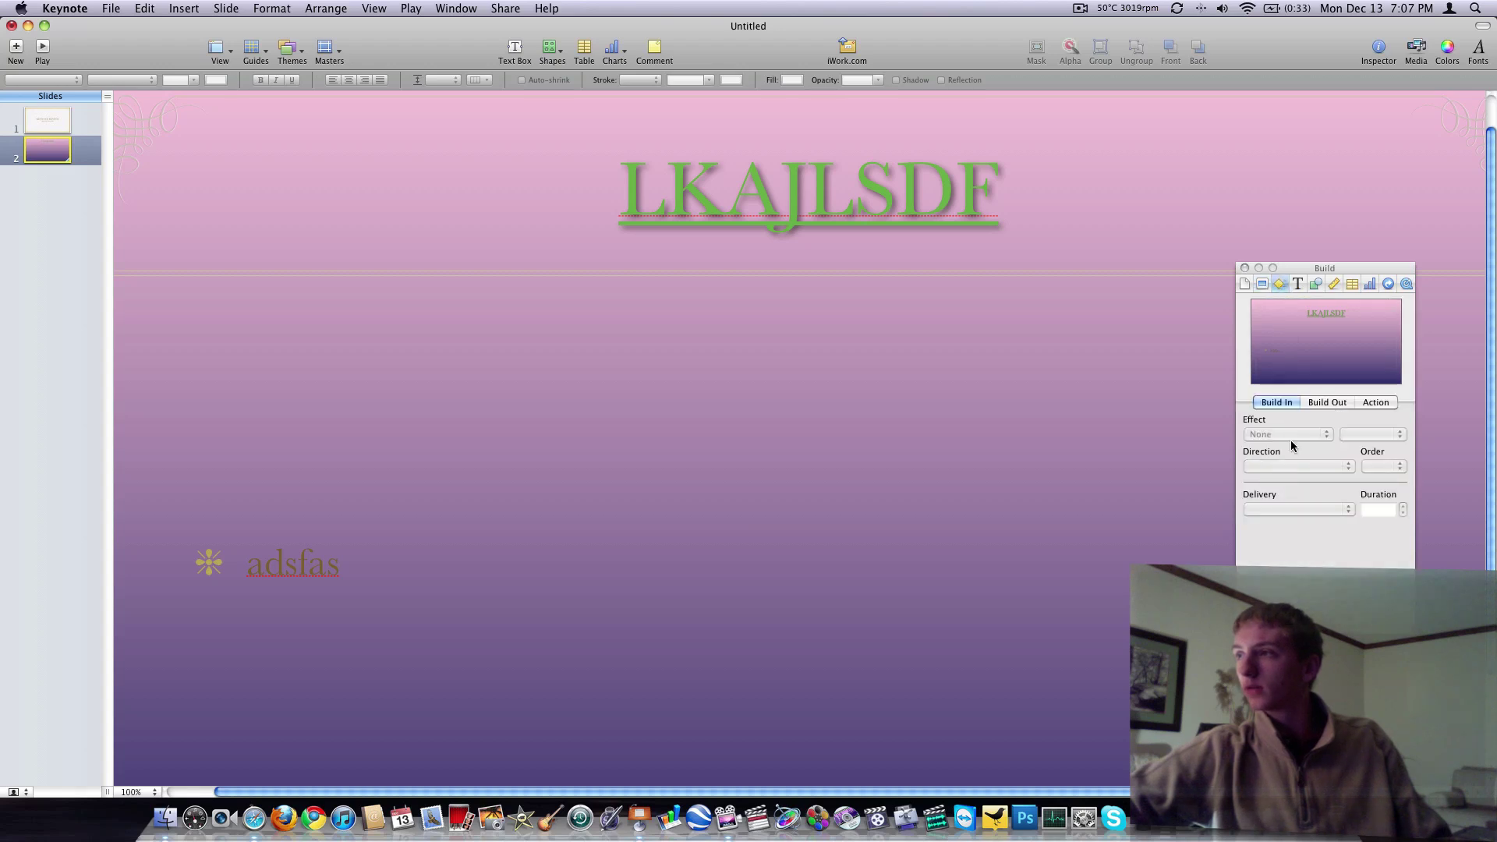
pyautogui.click(1303, 403)
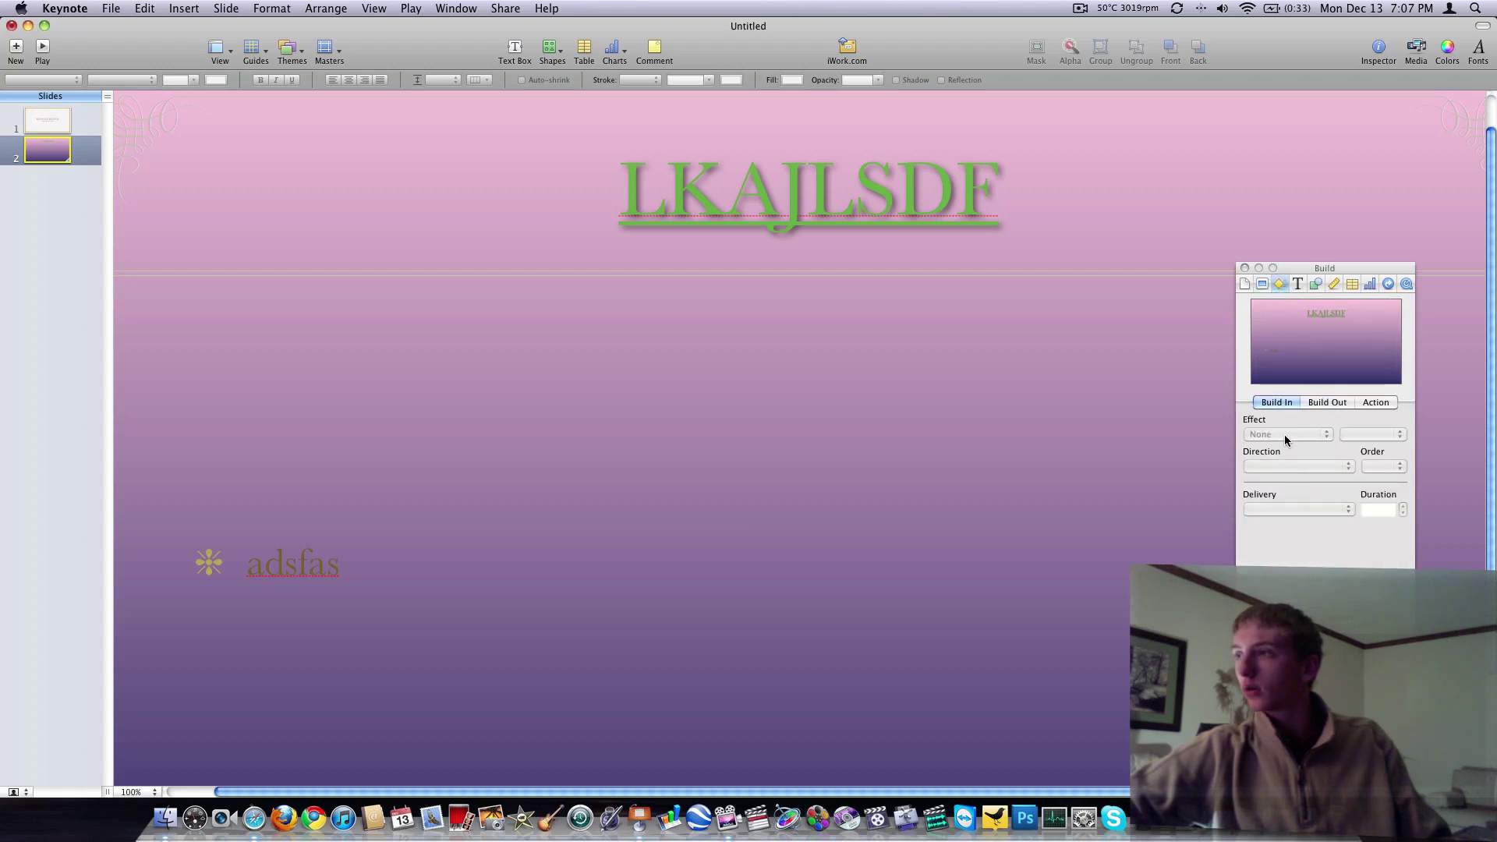
pyautogui.click(1263, 286)
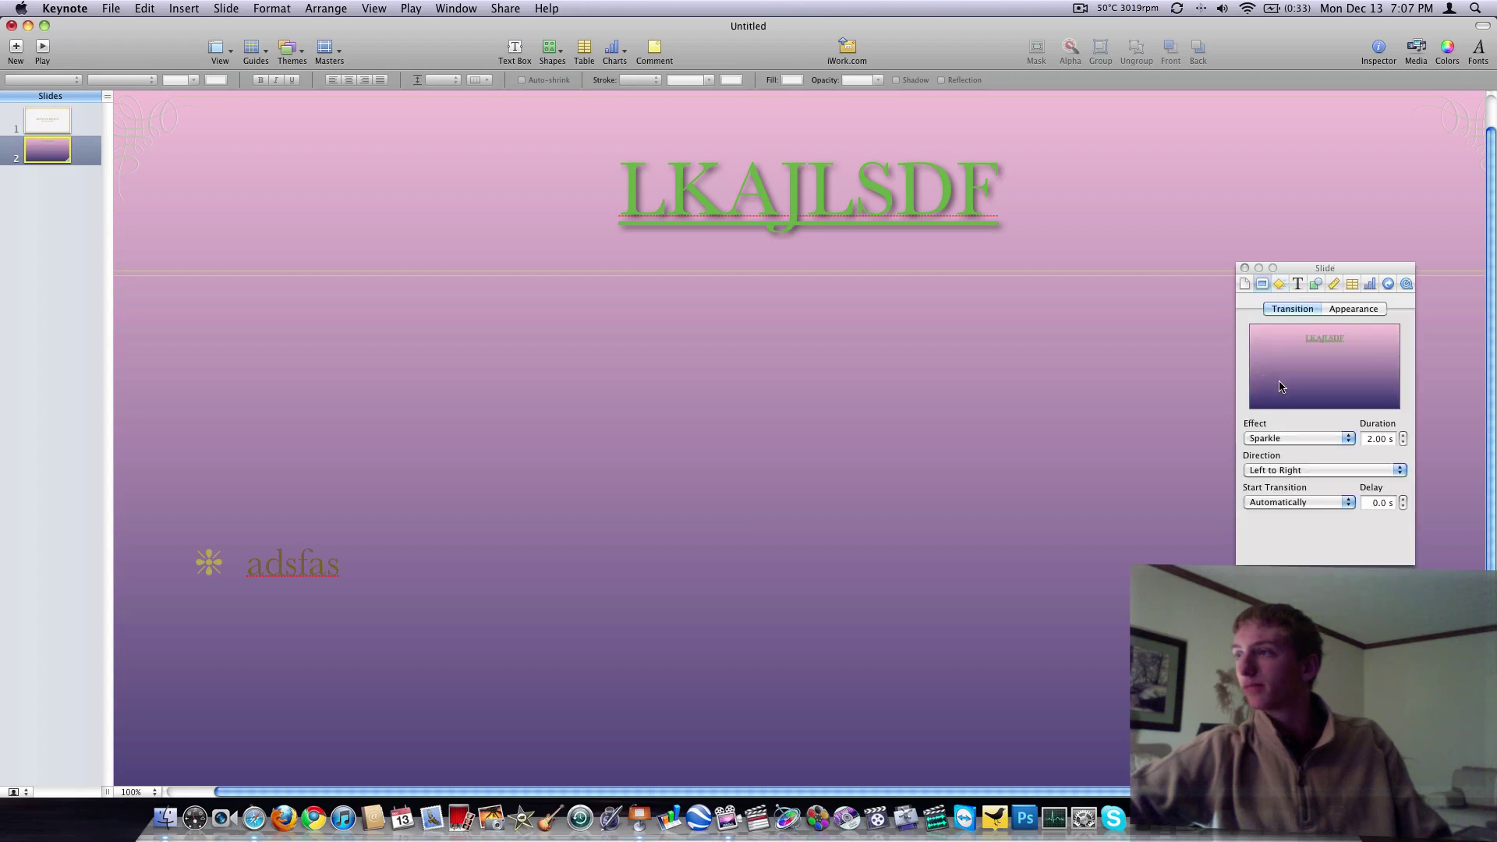
pyautogui.click(1279, 439)
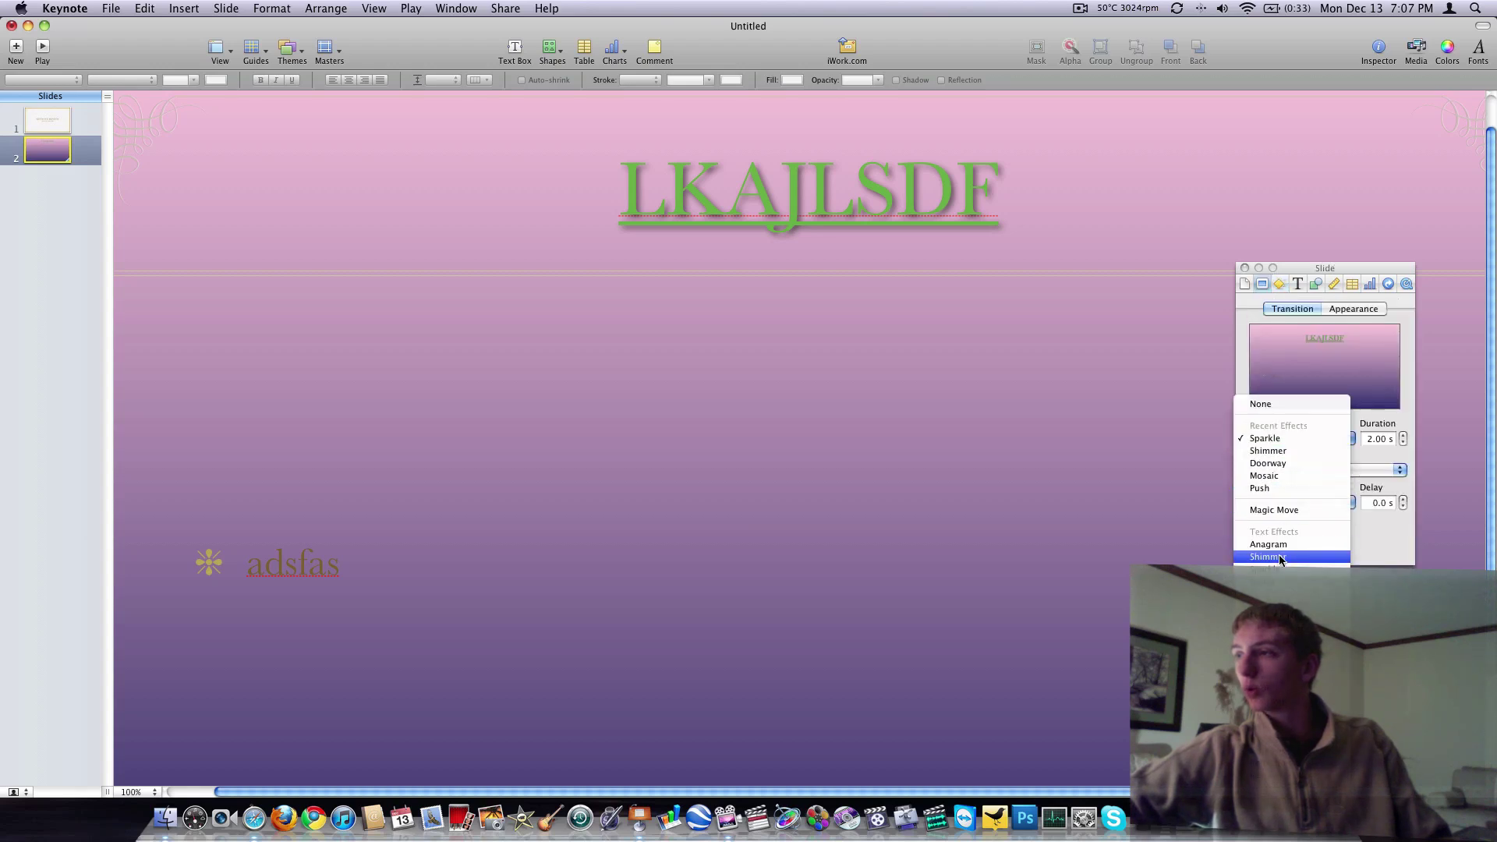
pyautogui.moveTo(1279, 563)
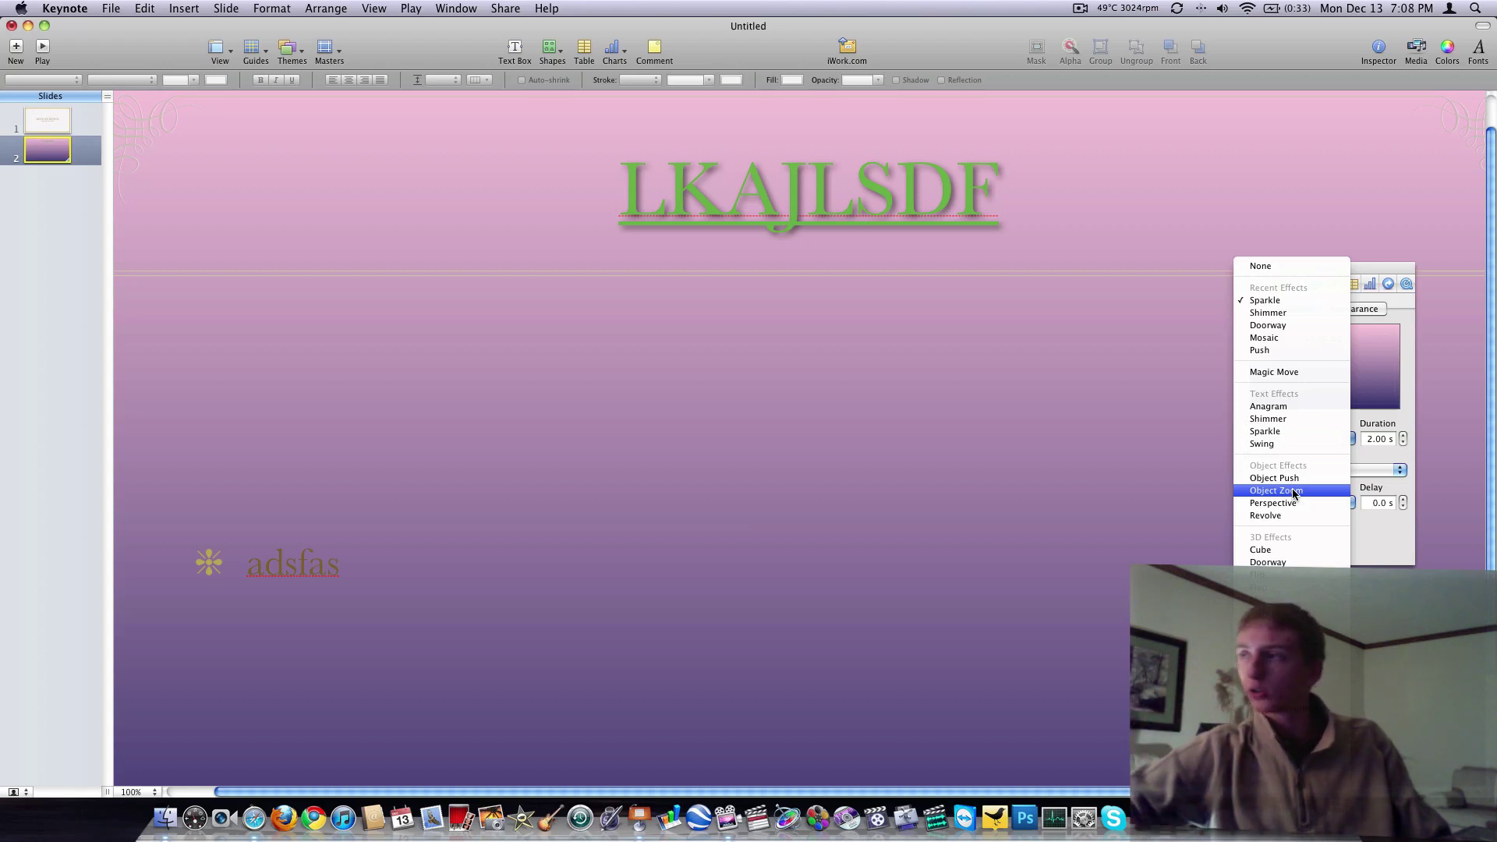
pyautogui.click(1280, 430)
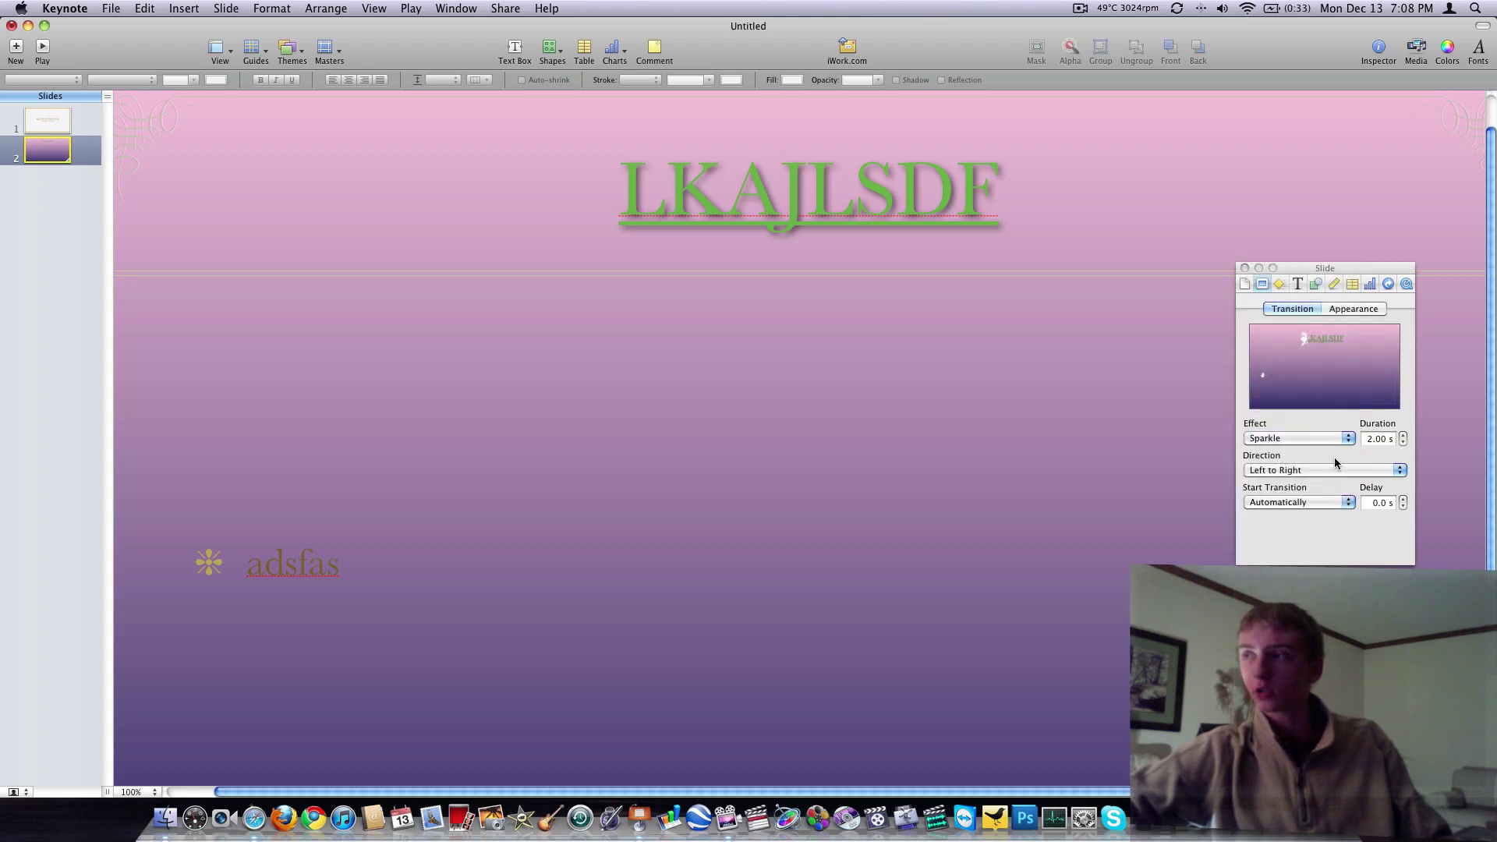
pyautogui.click(1299, 439)
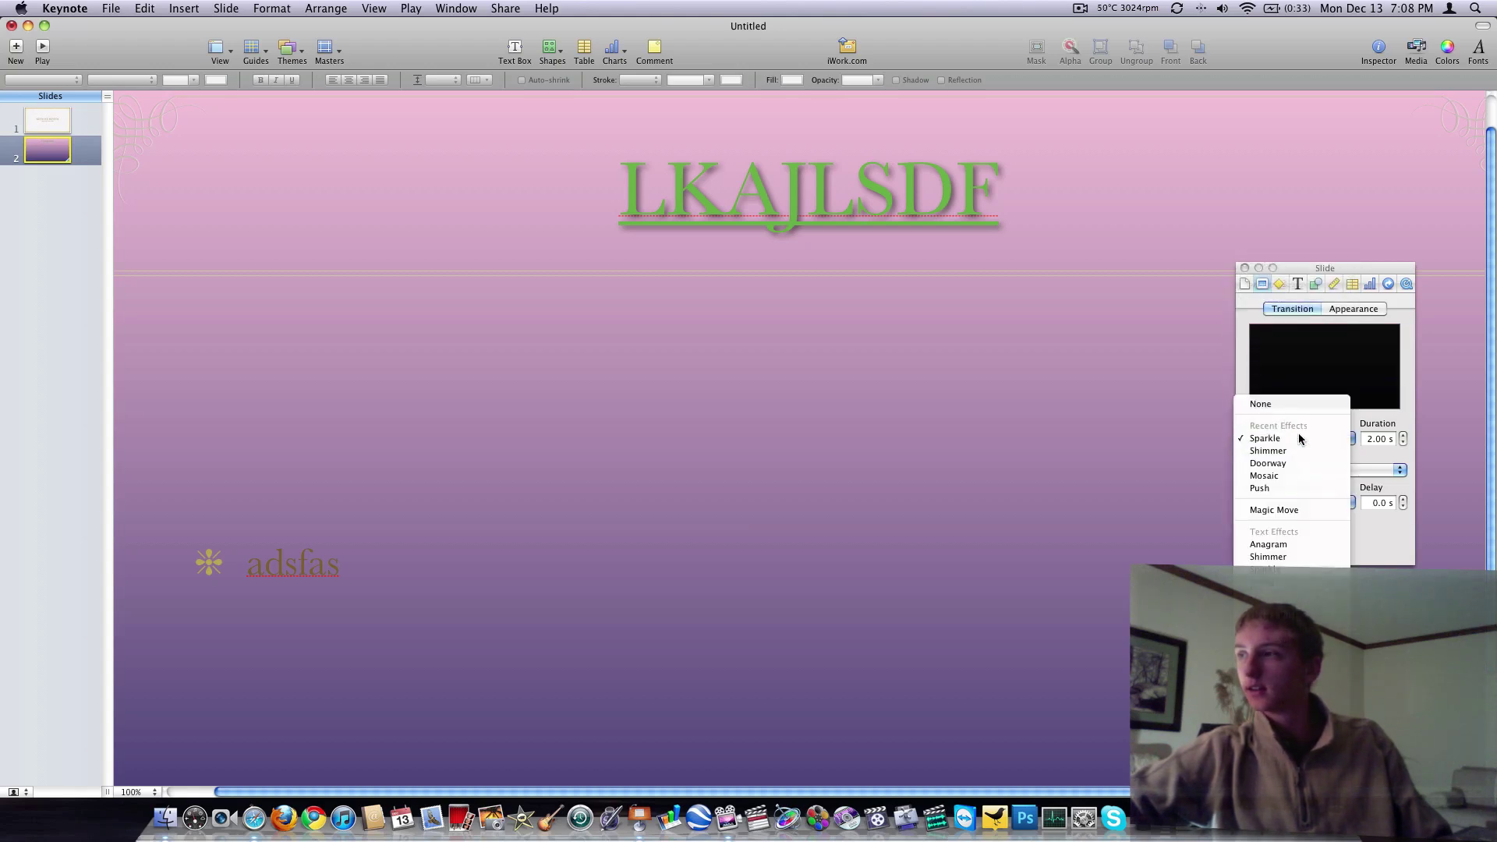
pyautogui.click(1294, 465)
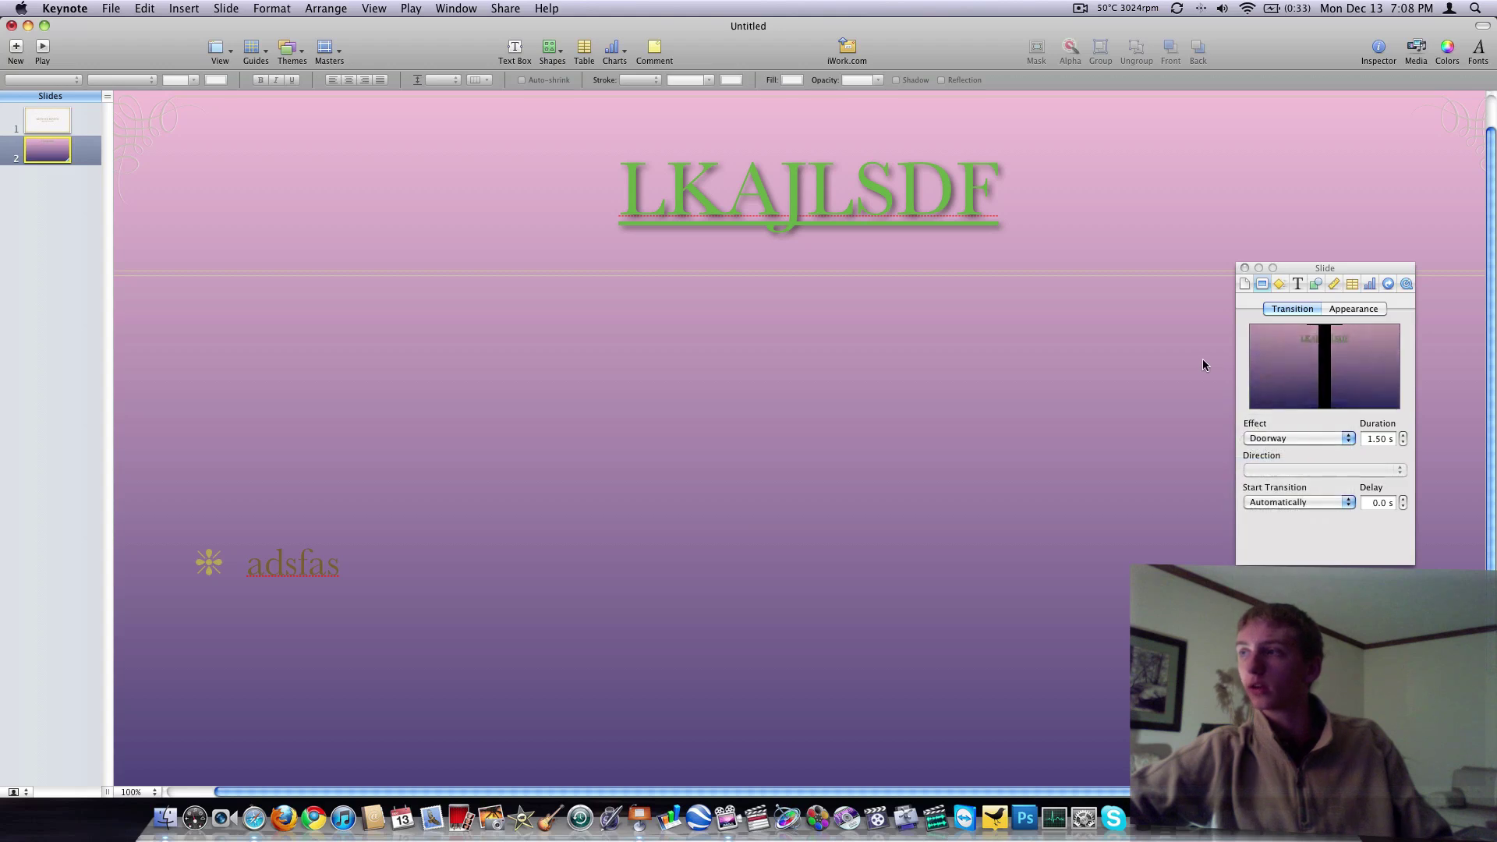
pyautogui.click(1244, 267)
pyautogui.click(47, 119)
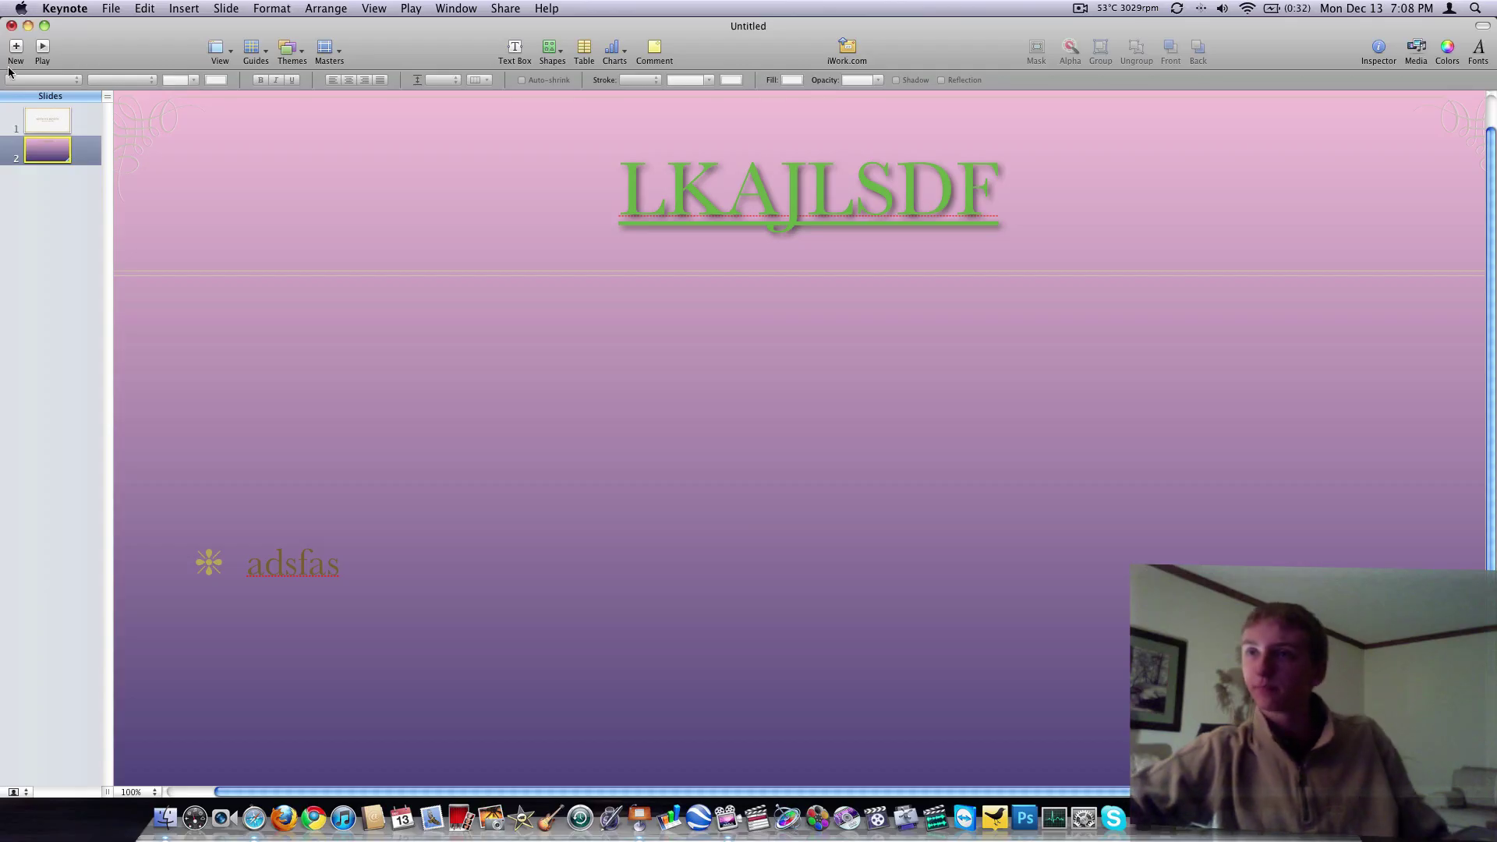
# Give the KEYNOTE REVIEW slide a 1.00 s Swing transition starting On Click, dismissing the alert.
pyautogui.click(40, 121)
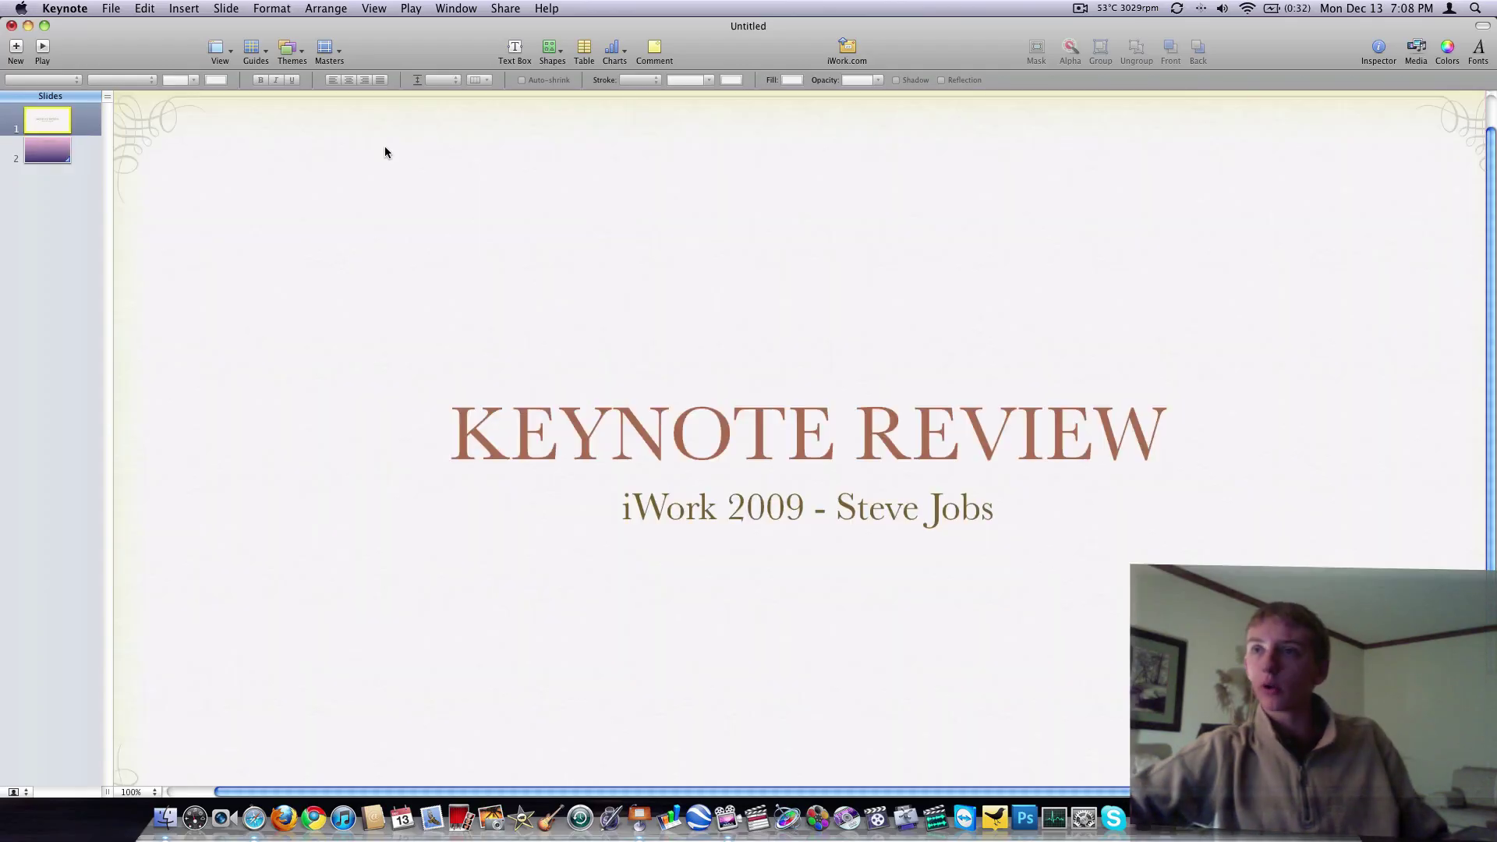
pyautogui.click(1379, 49)
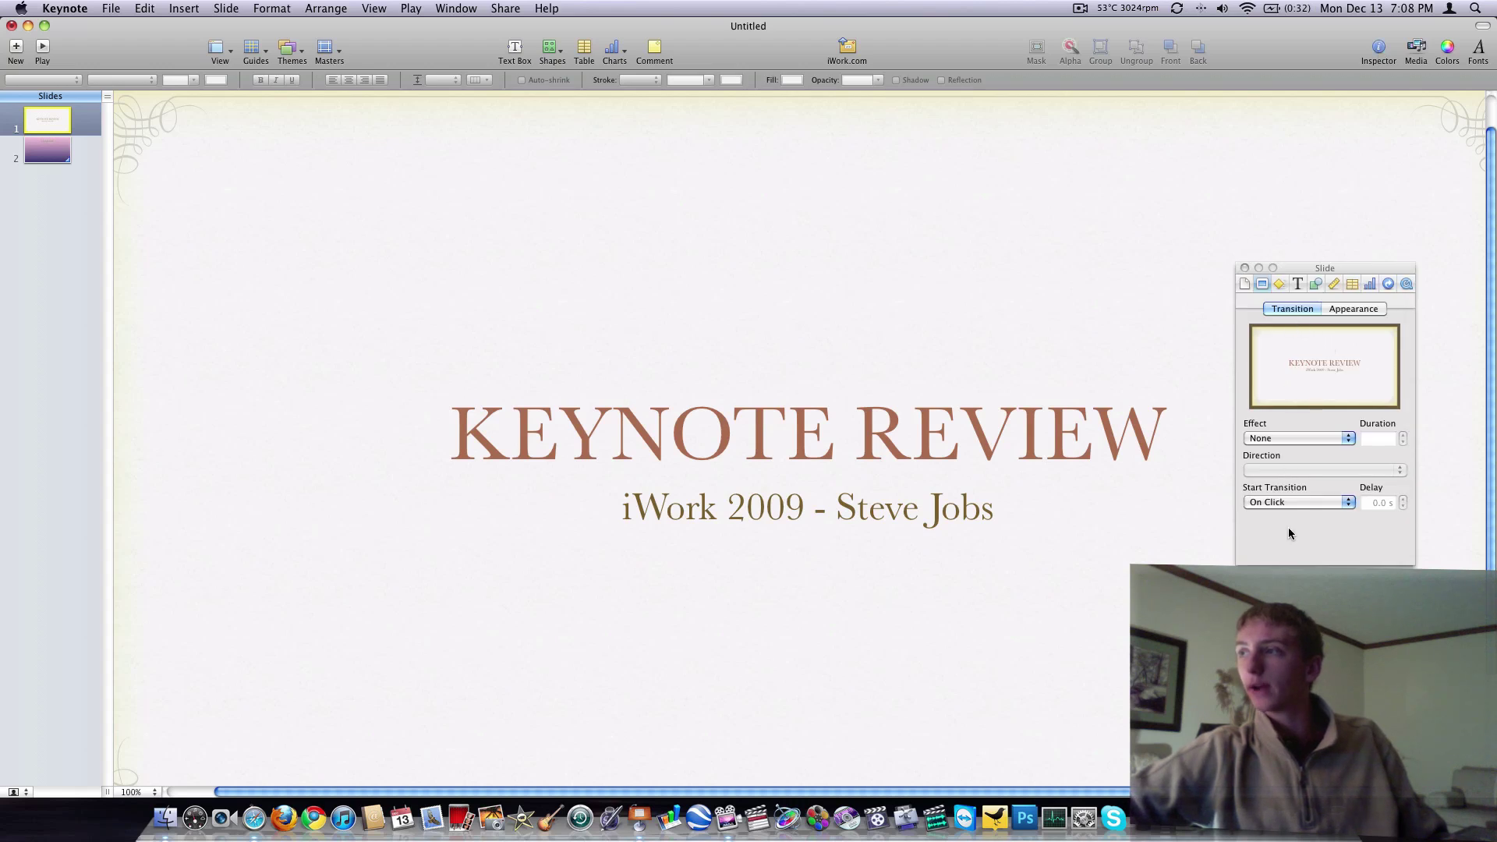
pyautogui.click(1275, 440)
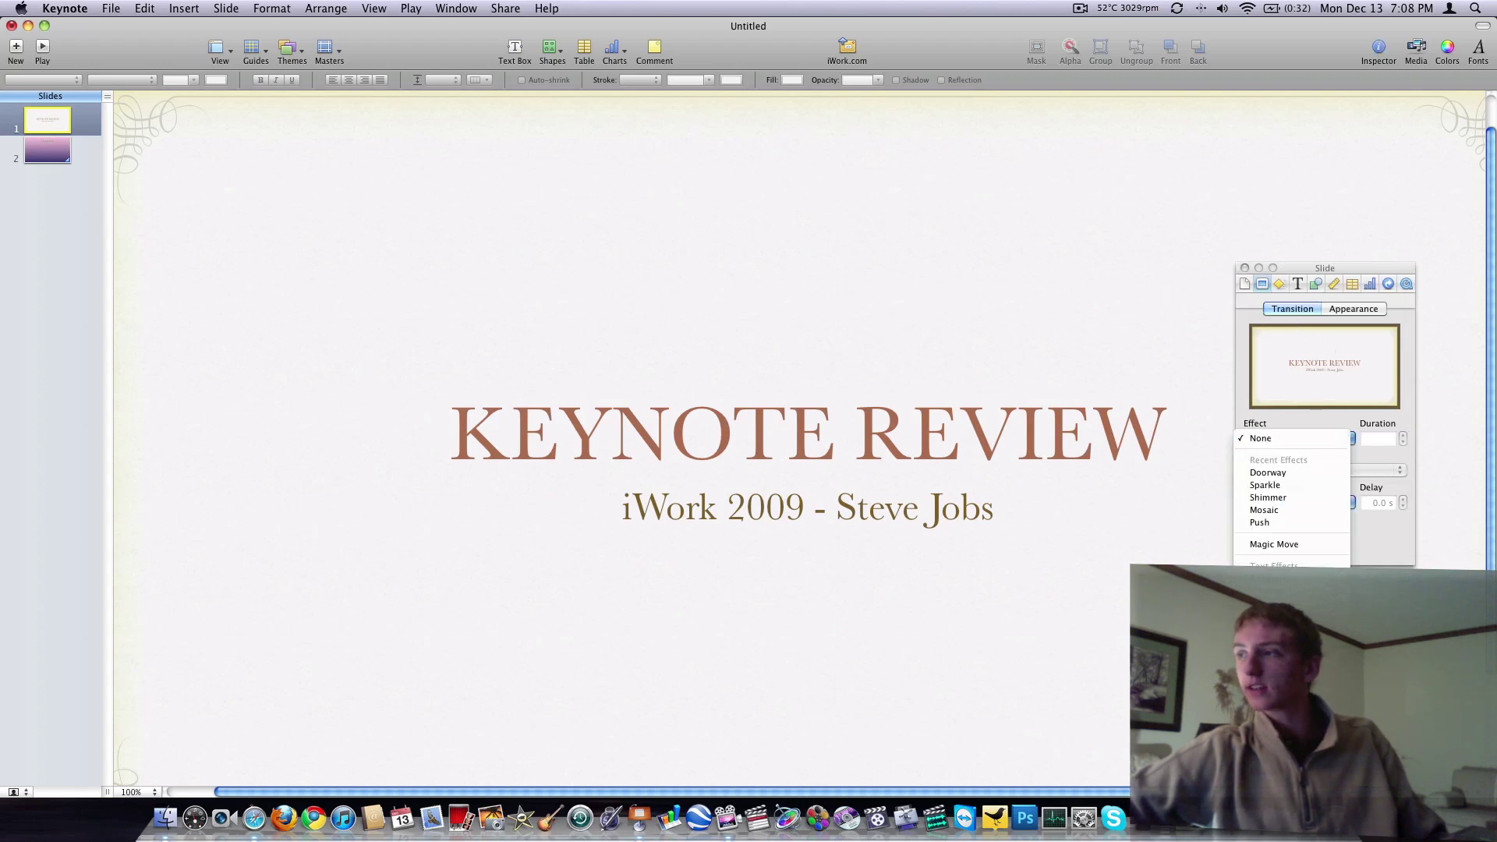
pyautogui.click(1314, 367)
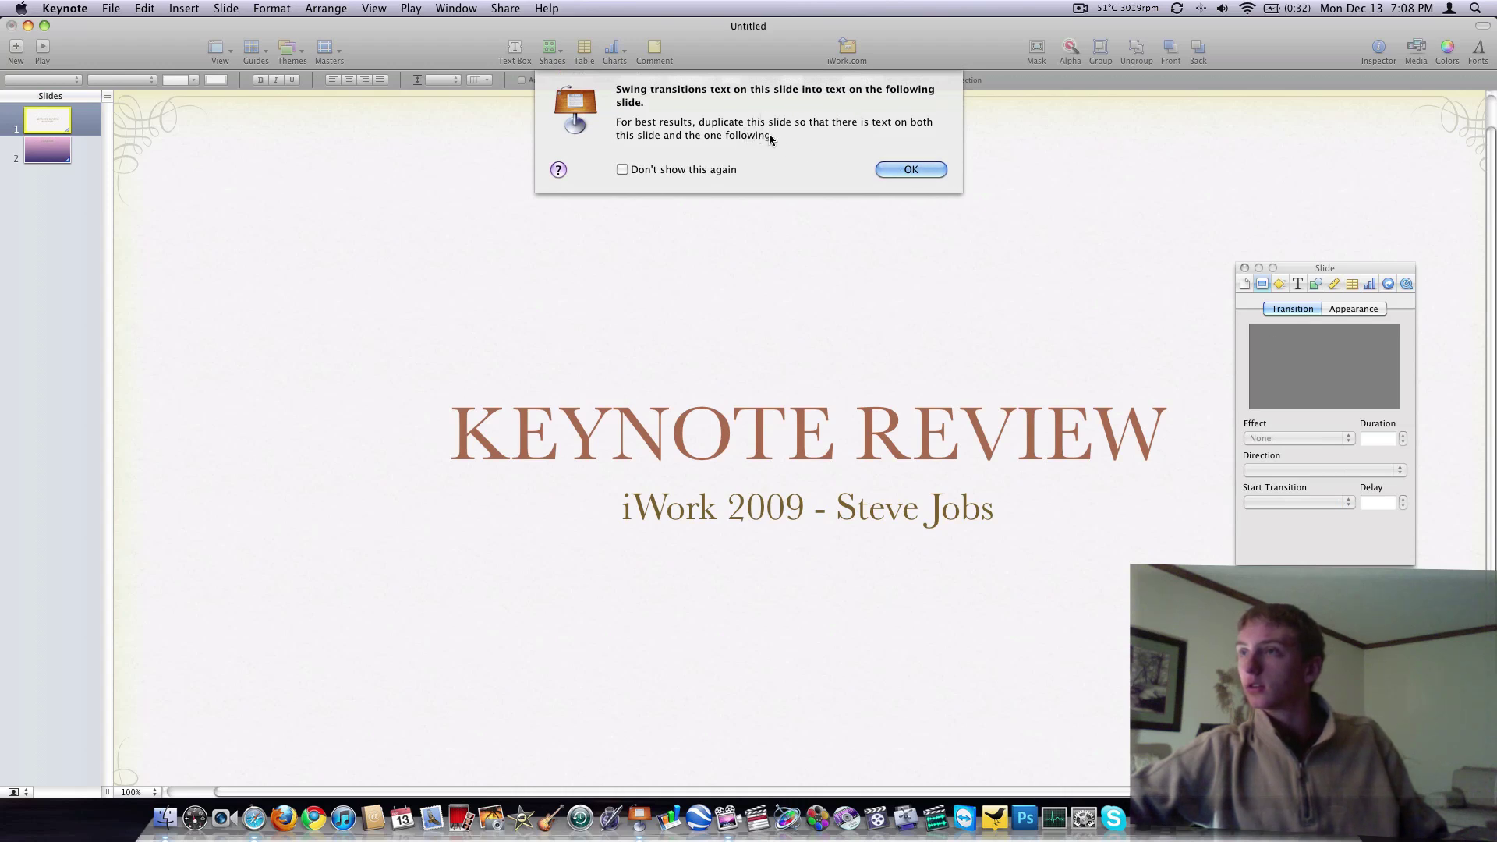
pyautogui.click(910, 169)
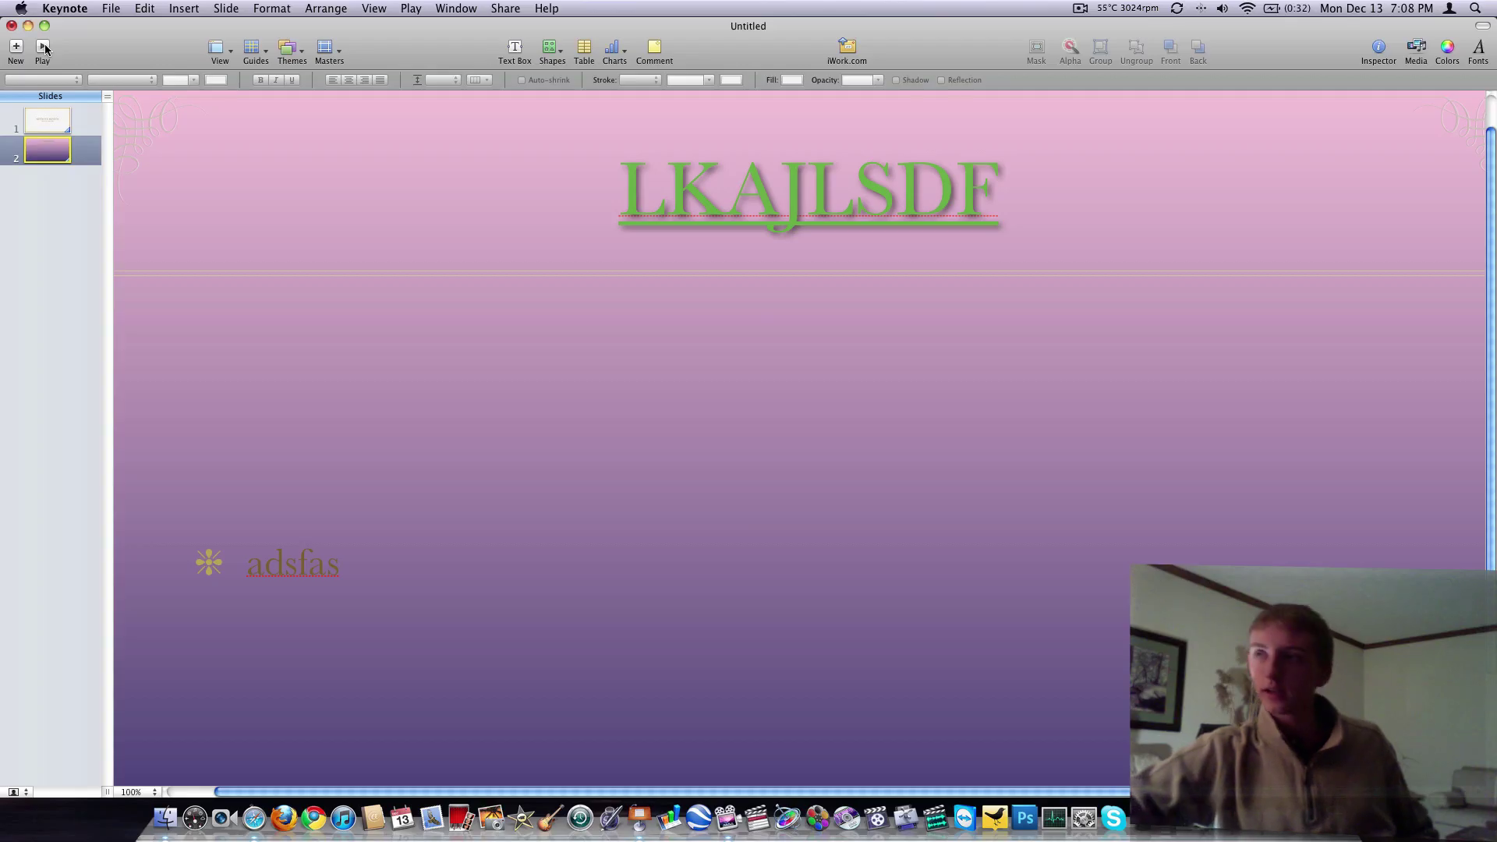
pyautogui.click(75, 113)
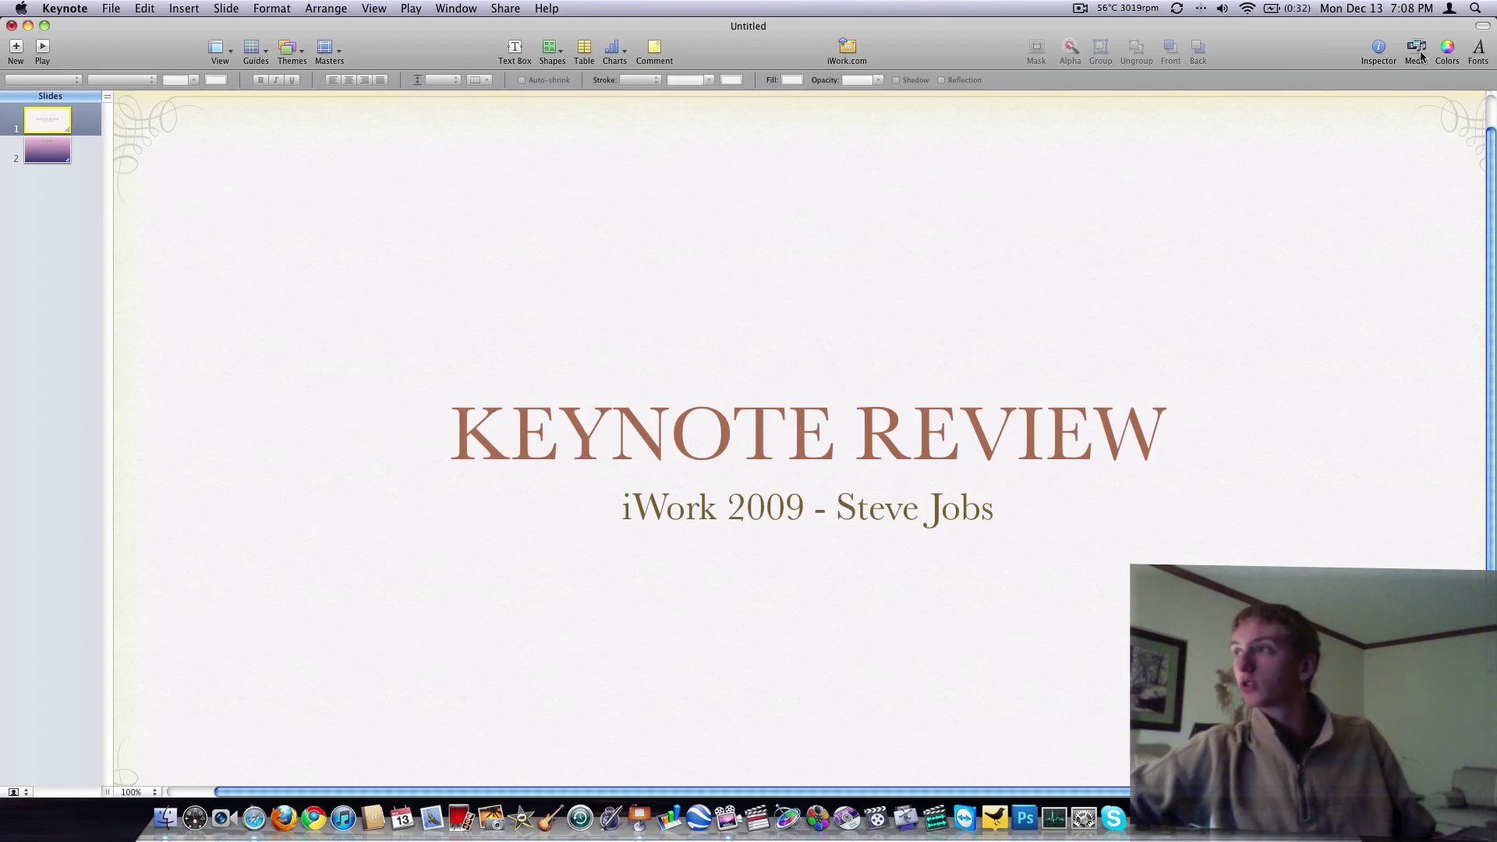
# Drag the iWork 2009 subtitle box up so it sits directly under the title.
pyautogui.click(1449, 49)
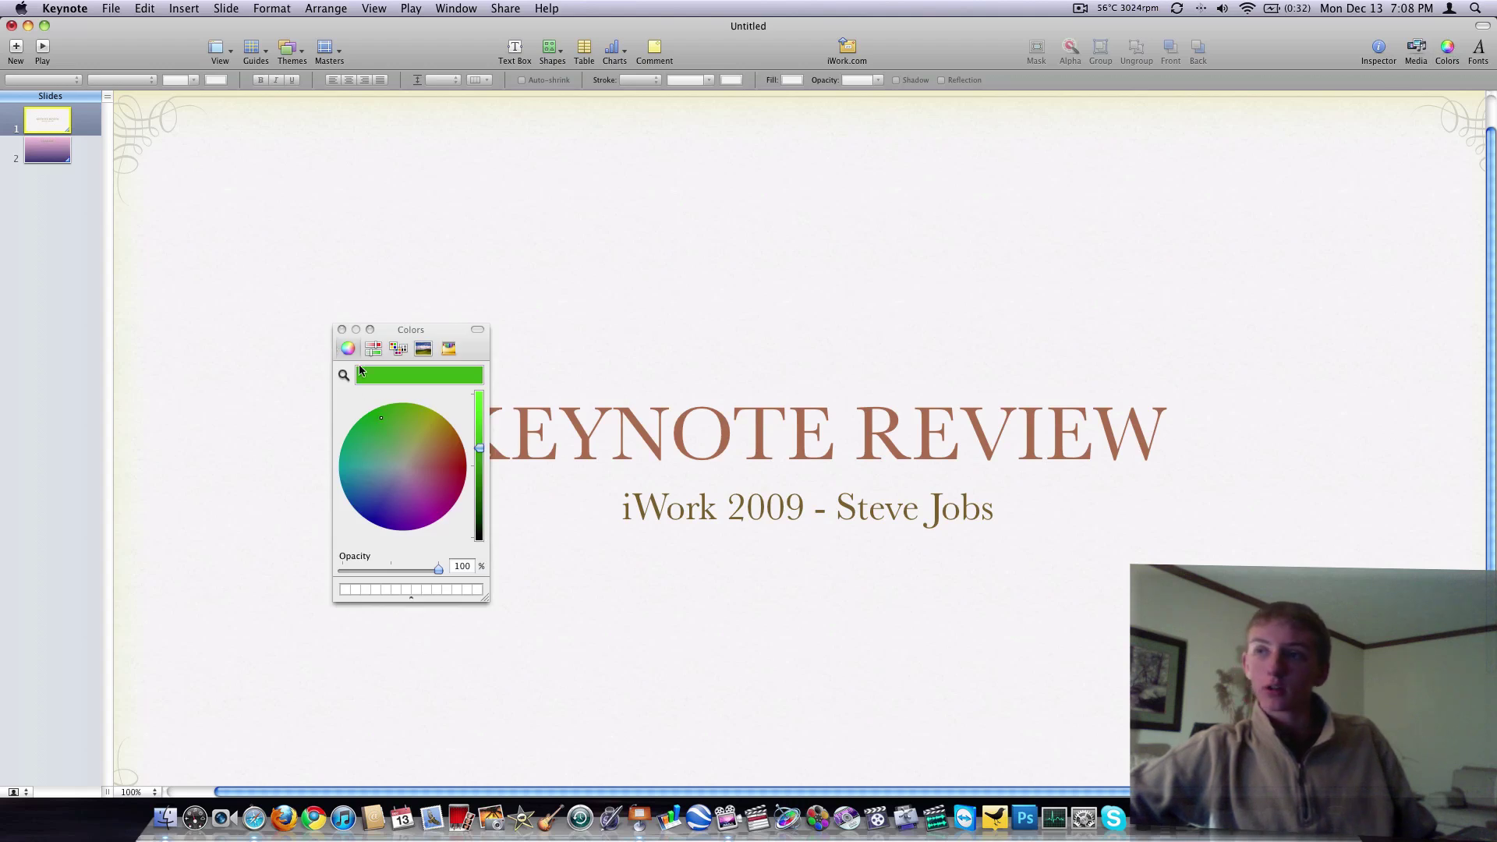
pyautogui.click(617, 431)
pyautogui.click(678, 501)
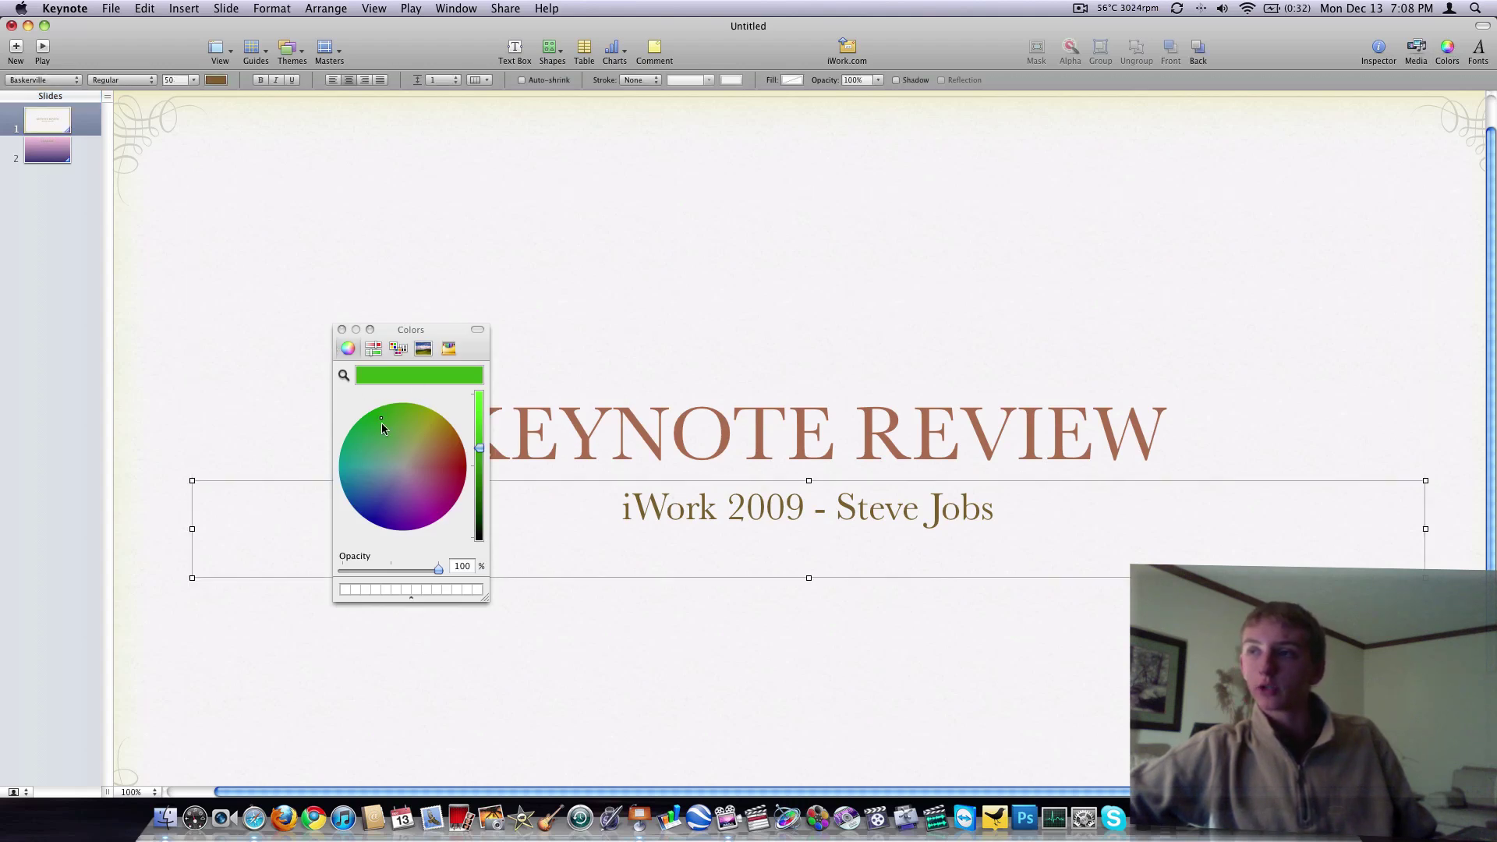
pyautogui.click(341, 330)
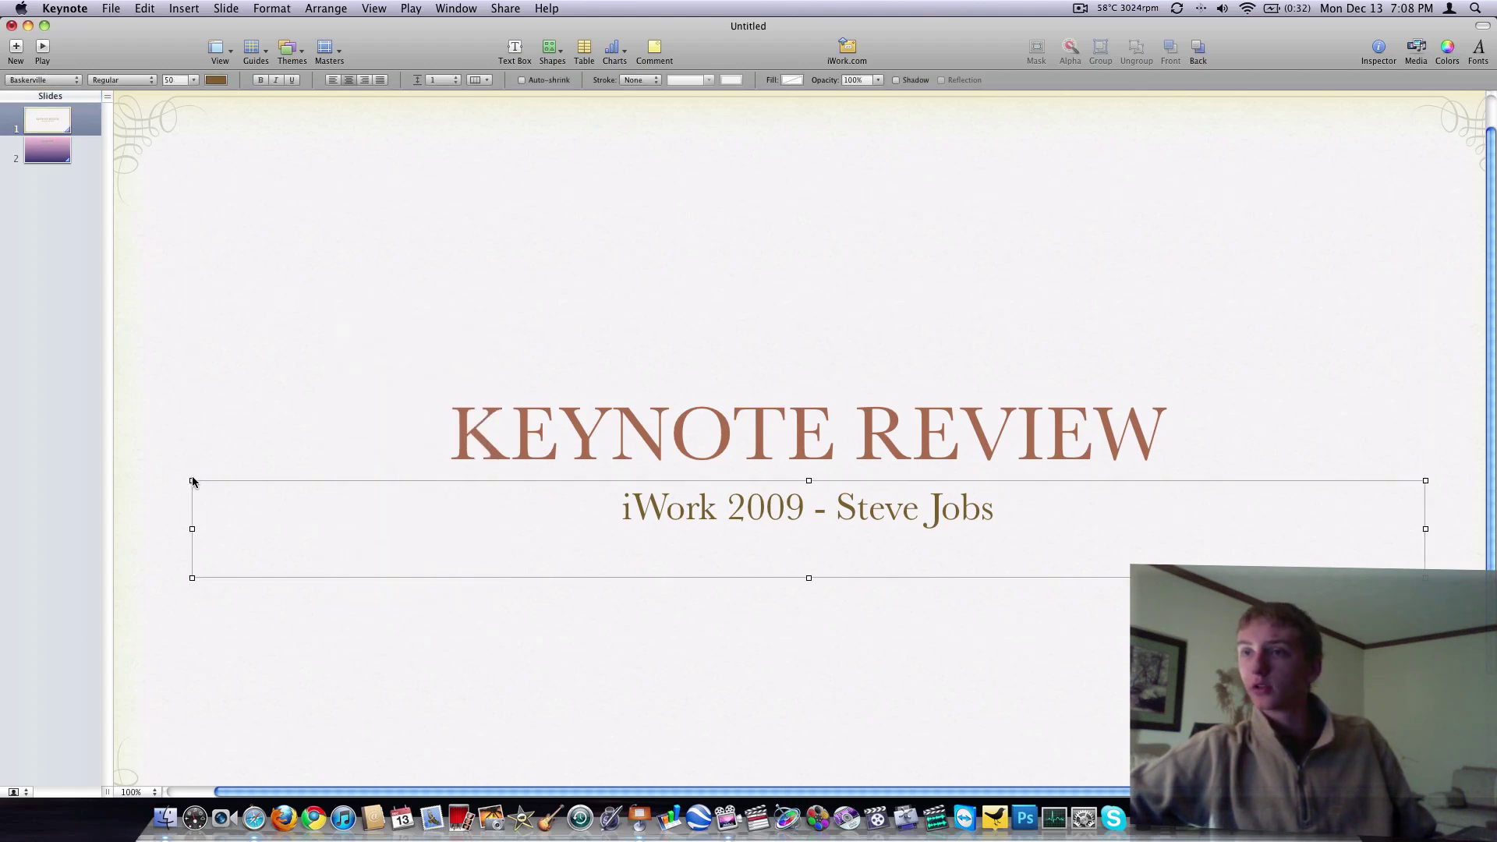
pyautogui.moveTo(189, 478)
pyautogui.mouseDown()
pyautogui.moveTo(464, 511)
pyautogui.moveTo(234, 488)
pyautogui.moveTo(209, 457)
pyautogui.mouseUp()
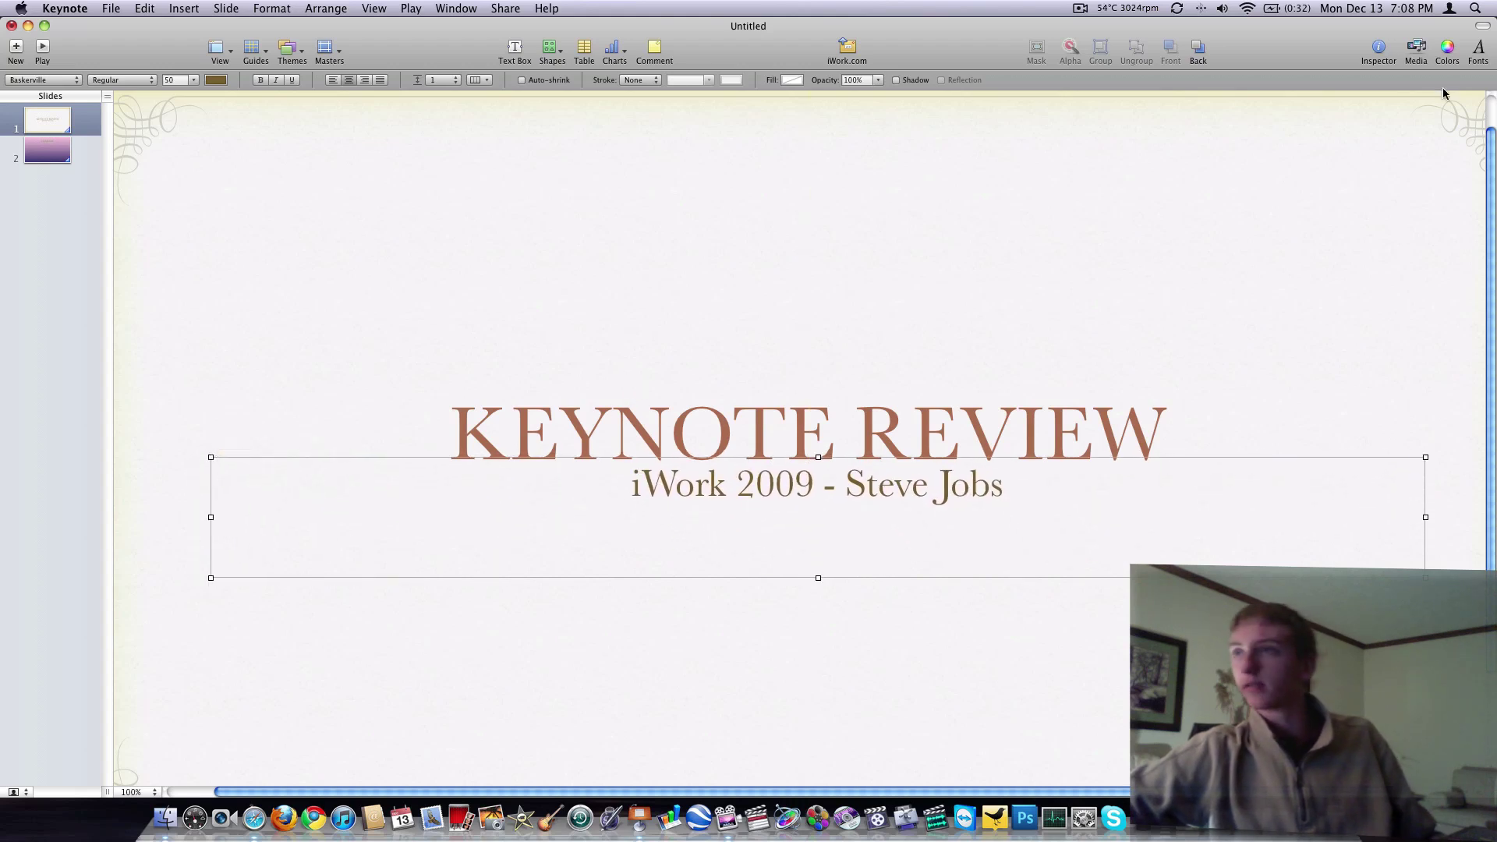
# Bring the Fonts panel fully into view and reselect the KEYNOTE REVIEW title box.
pyautogui.click(1477, 48)
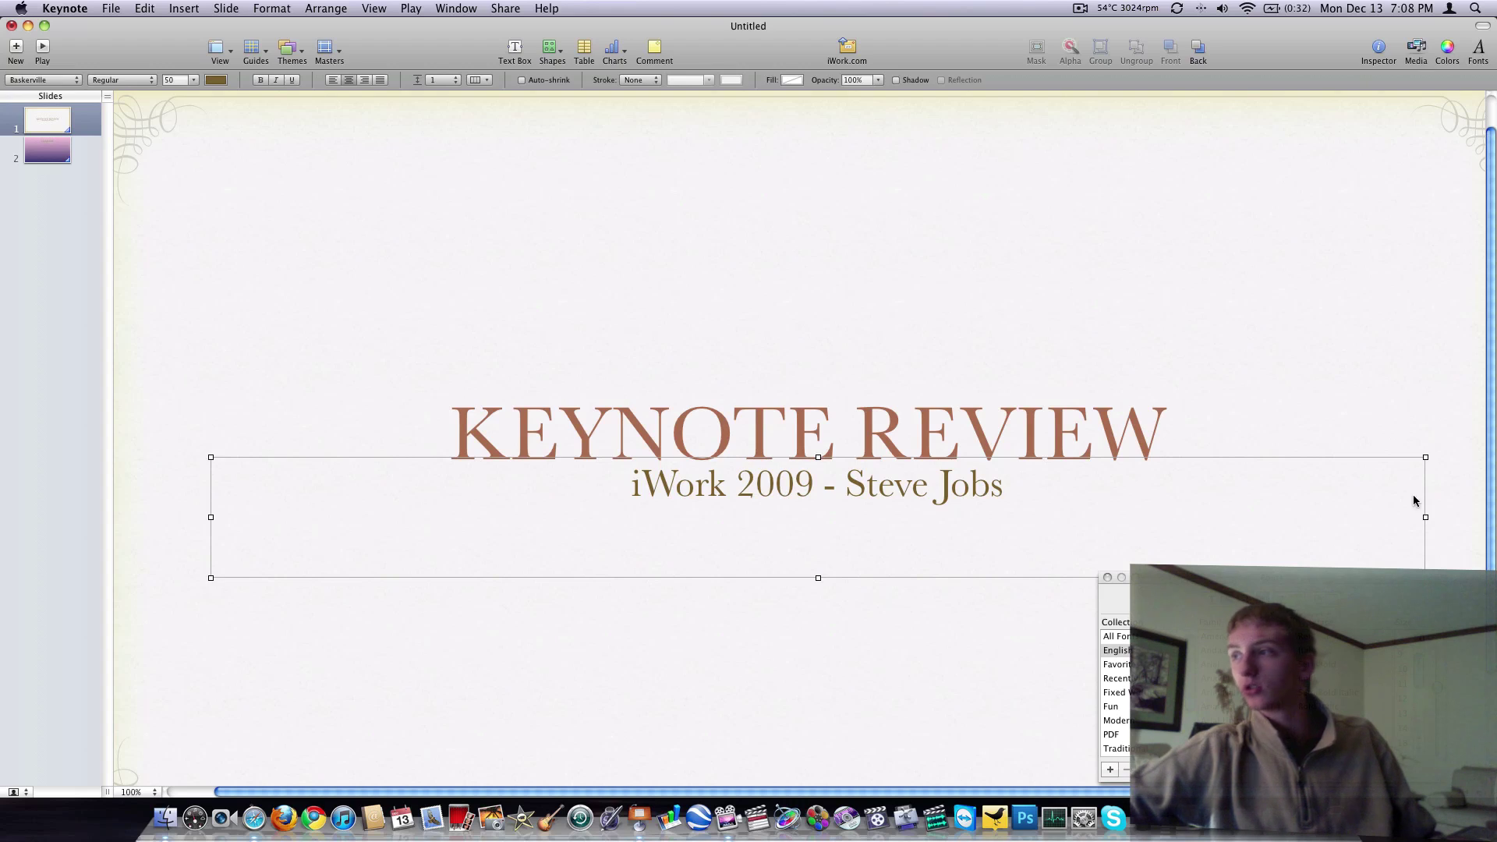
pyautogui.moveTo(1376, 580); pyautogui.dragTo(911, 277)
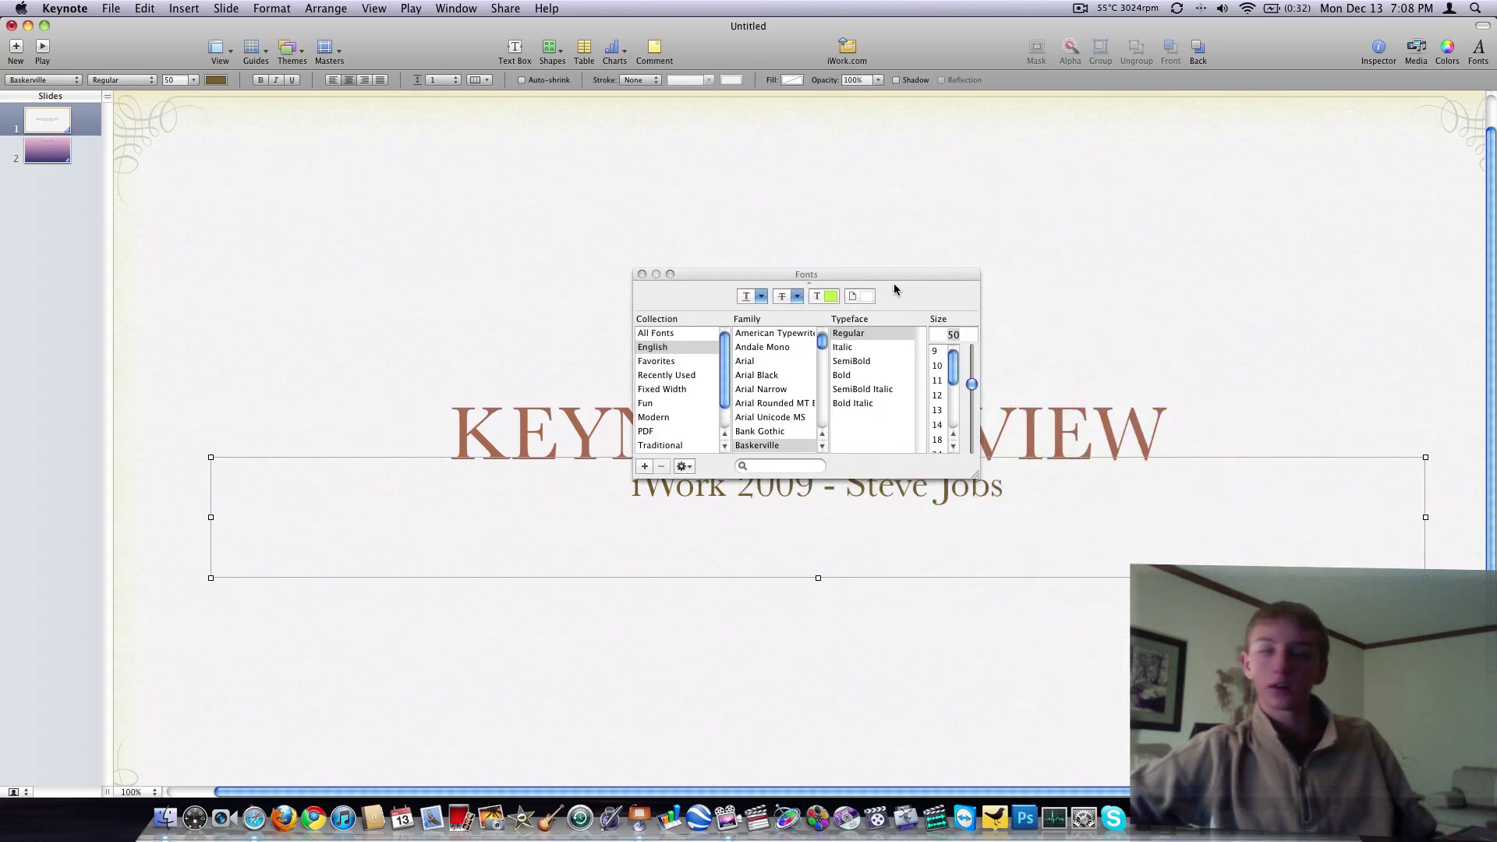
pyautogui.scroll(-1, 772, 421)
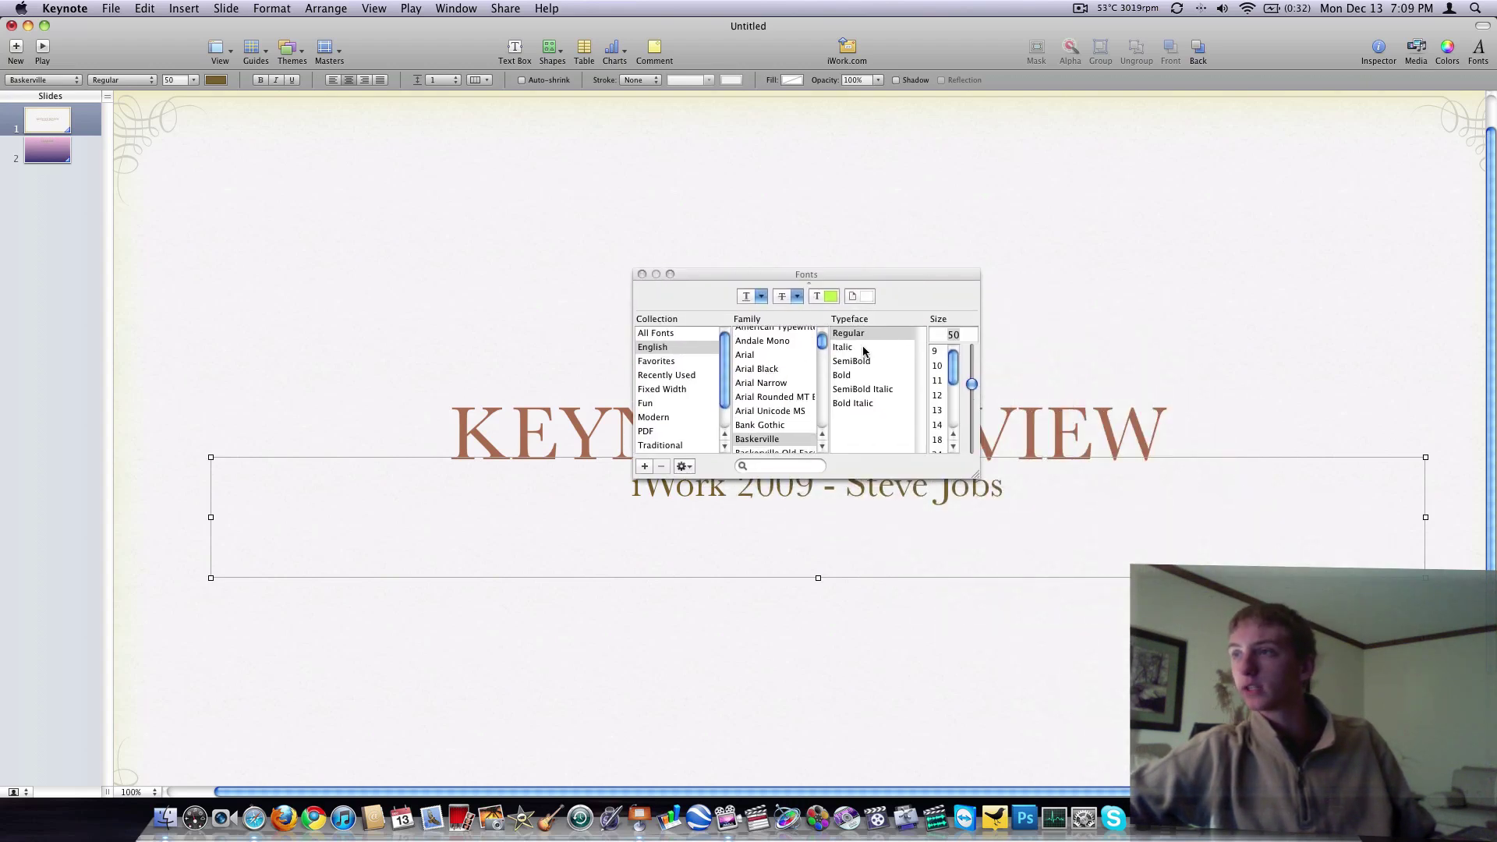
pyautogui.click(631, 276)
# Close the Fonts panel and bring up File > Save As for the Untitled presentation.
pyautogui.click(641, 274)
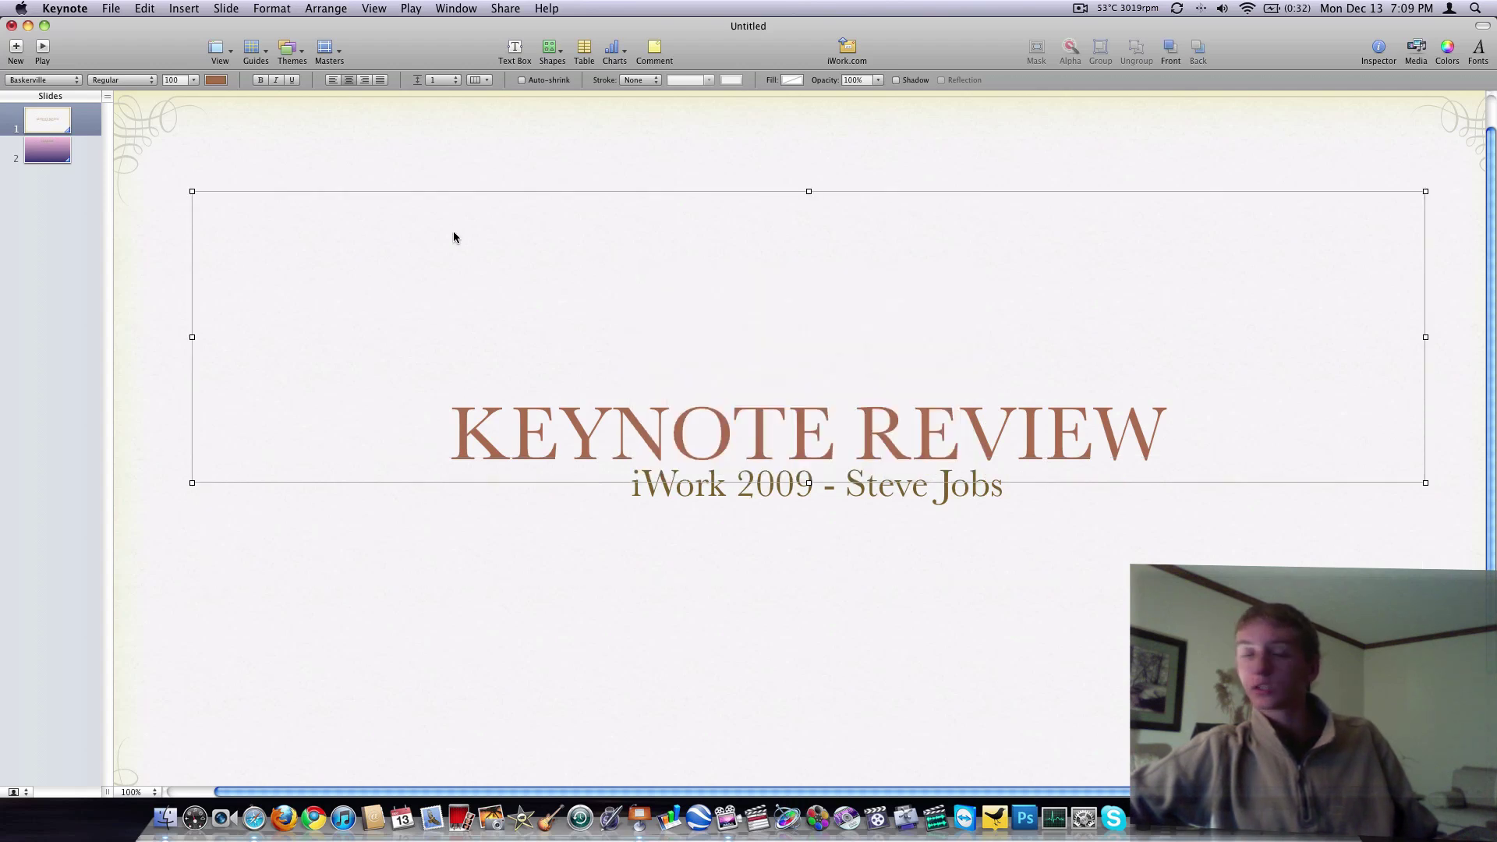
pyautogui.click(110, 8)
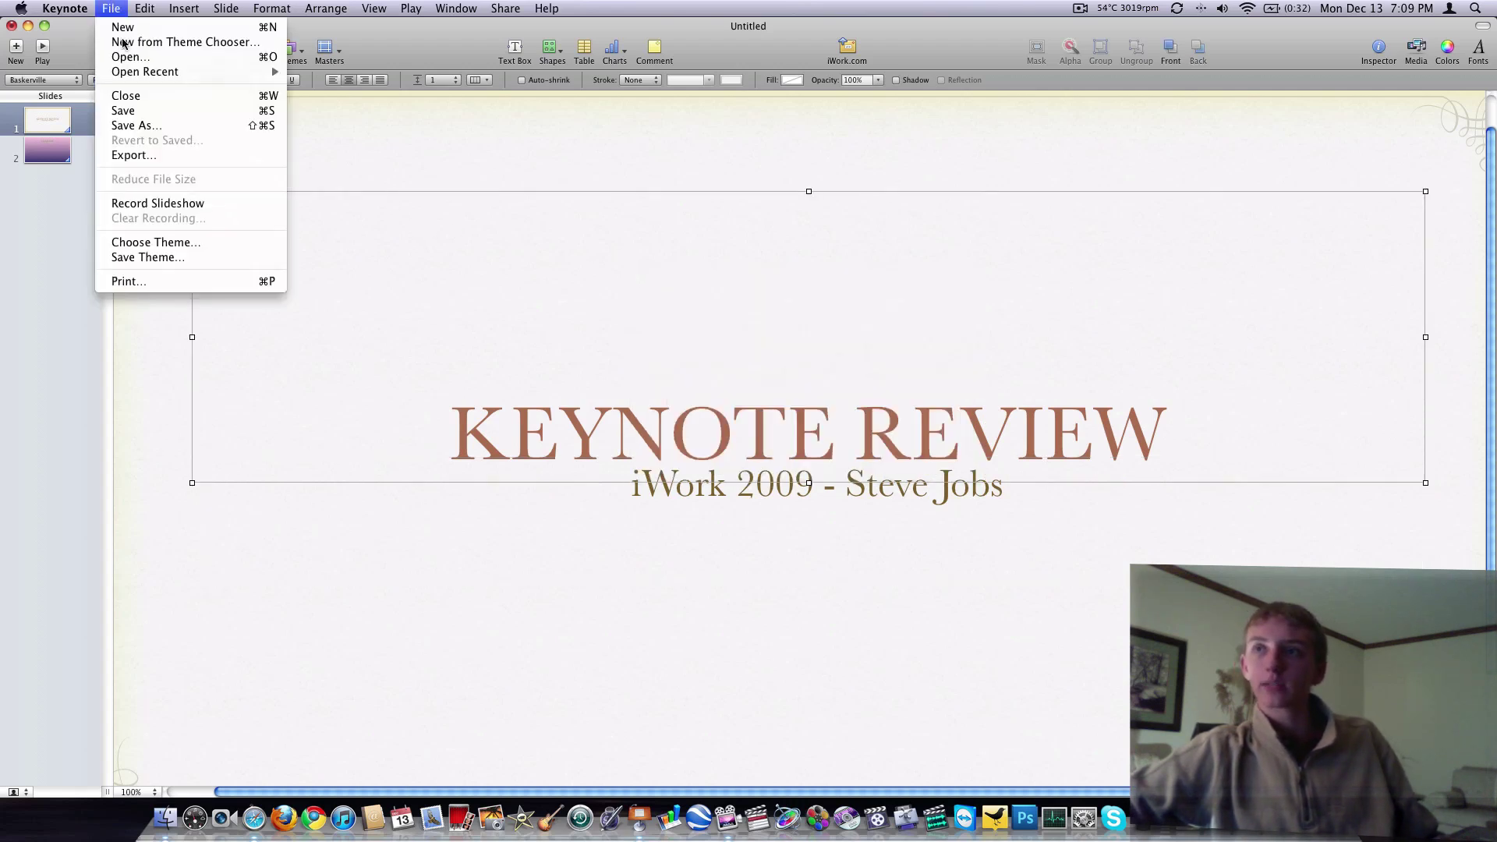
pyautogui.click(185, 127)
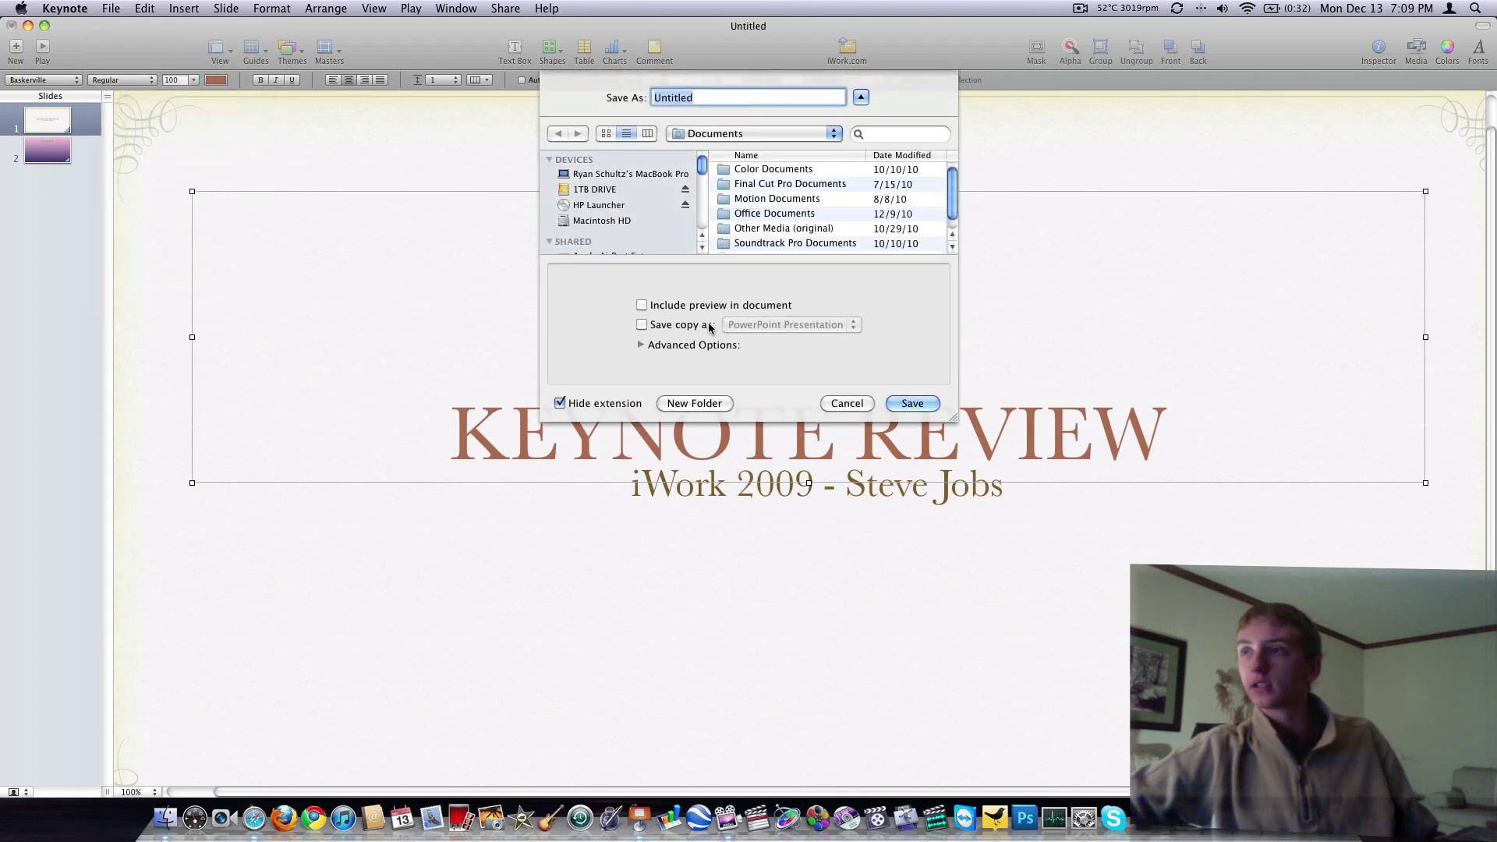
# Toggle the PowerPoint Presentation copy option on and off, leaving it unchecked.
pyautogui.click(707, 325)
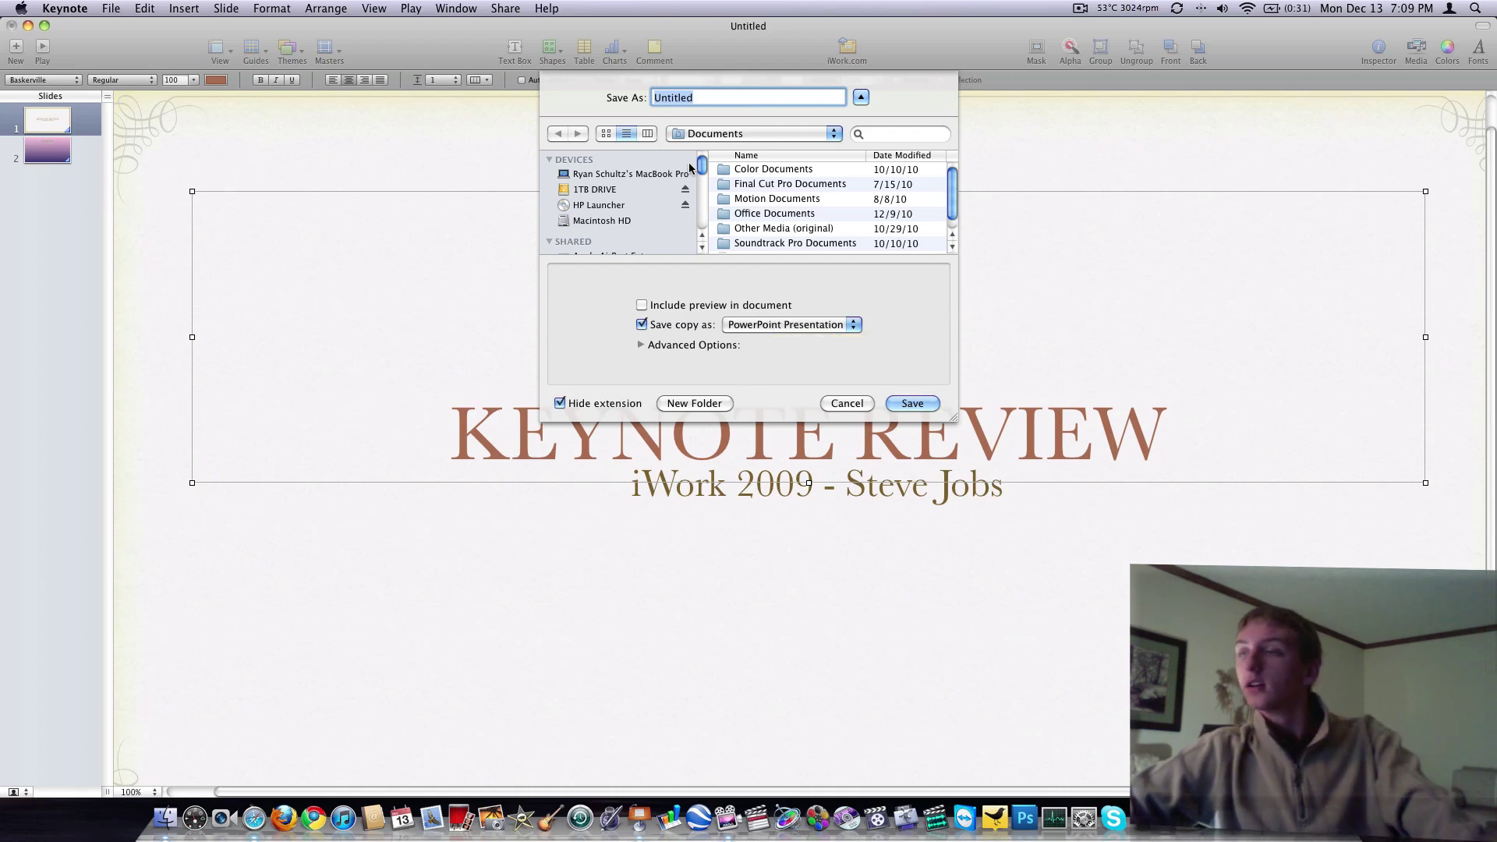
pyautogui.click(685, 326)
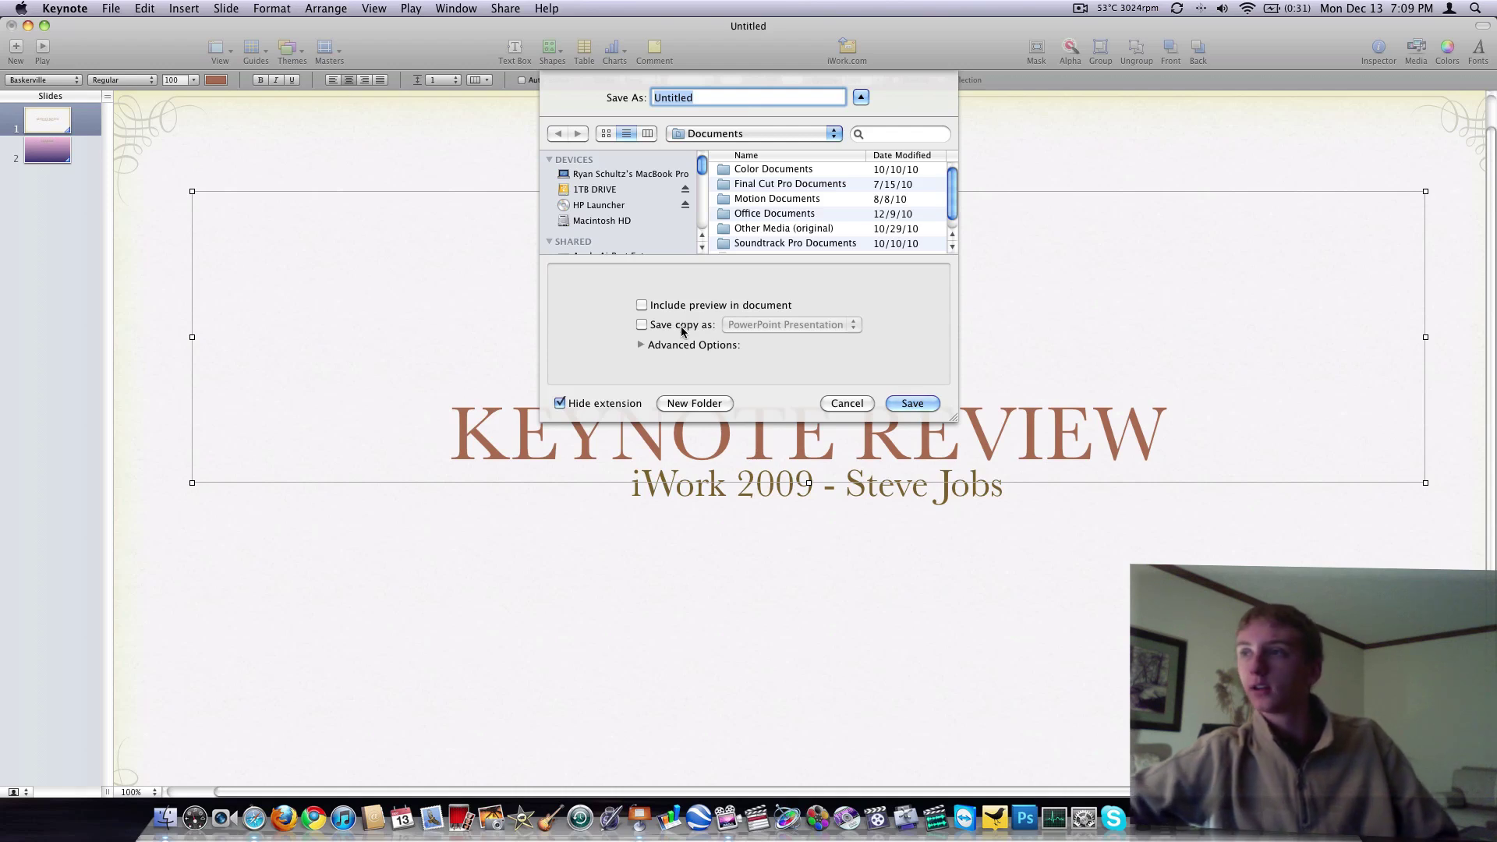
pyautogui.click(791, 325)
pyautogui.click(794, 328)
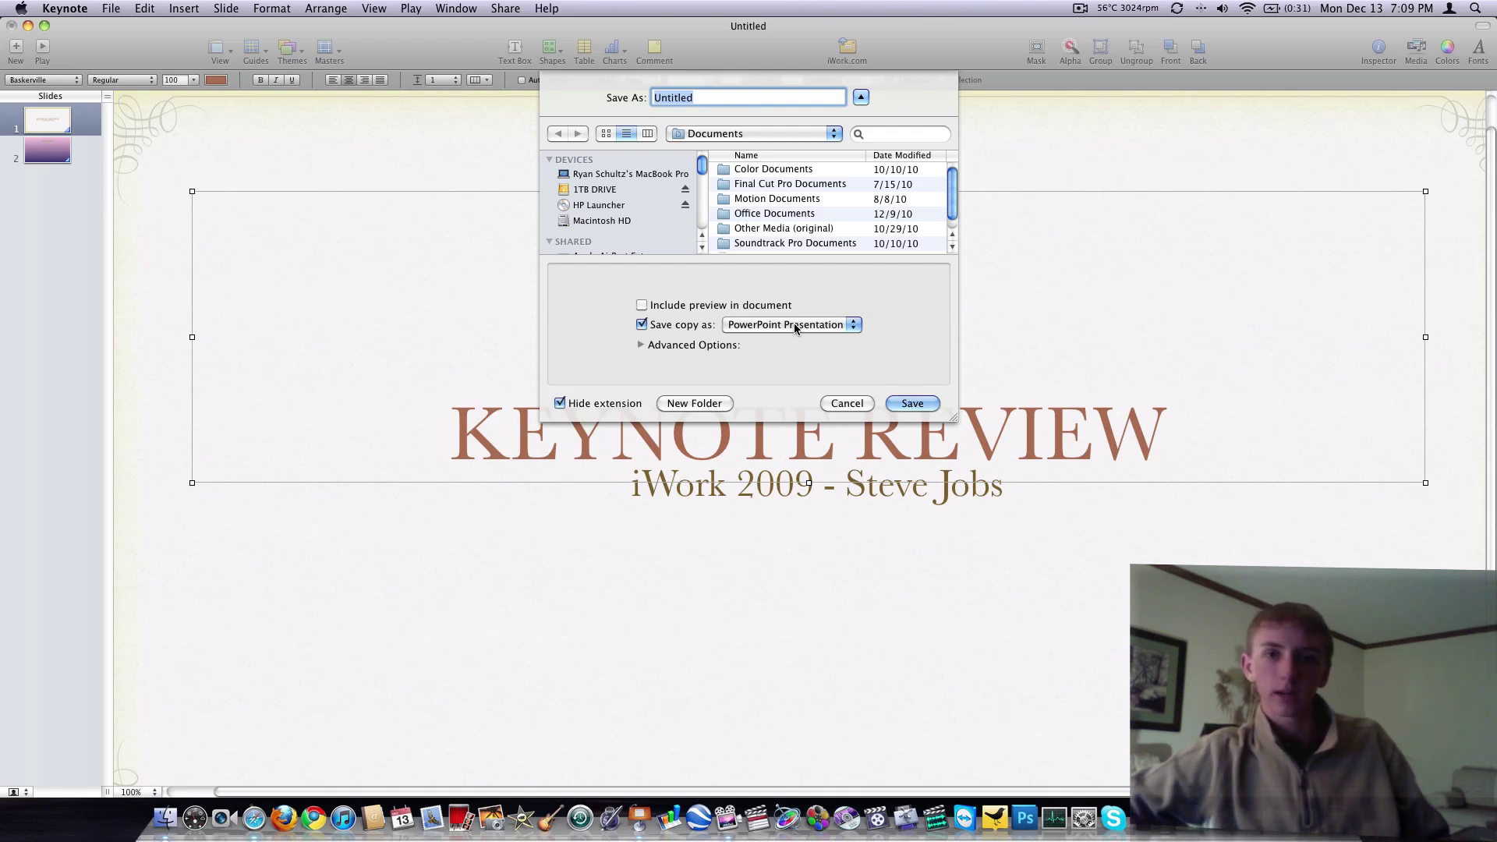
pyautogui.click(794, 323)
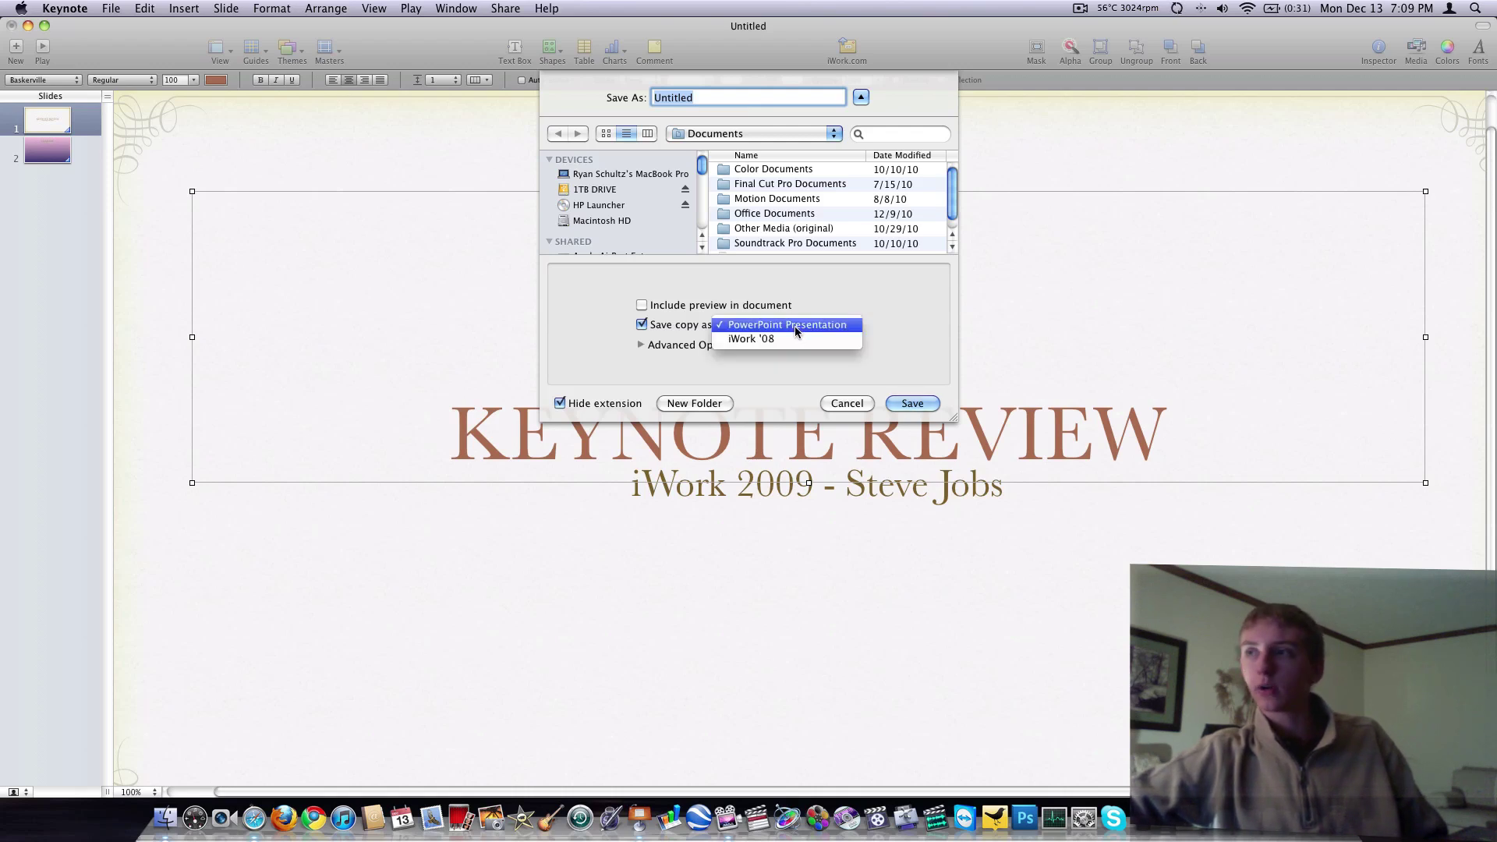
pyautogui.click(665, 326)
pyautogui.click(665, 326)
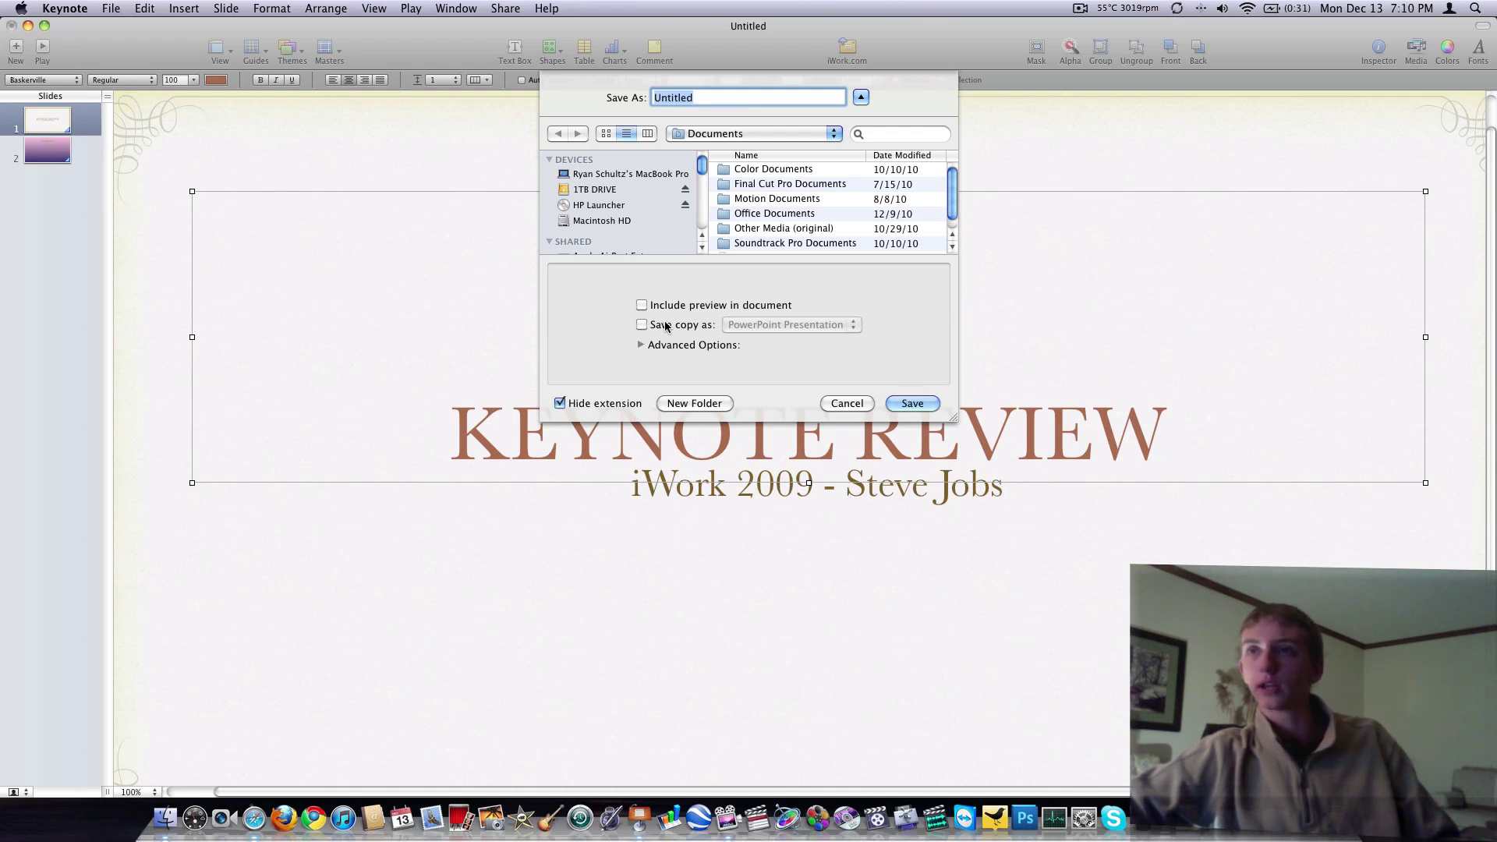
# Cancel the Save sheet and insert a 3x3 table across the title slide.
pyautogui.click(842, 403)
pyautogui.click(614, 49)
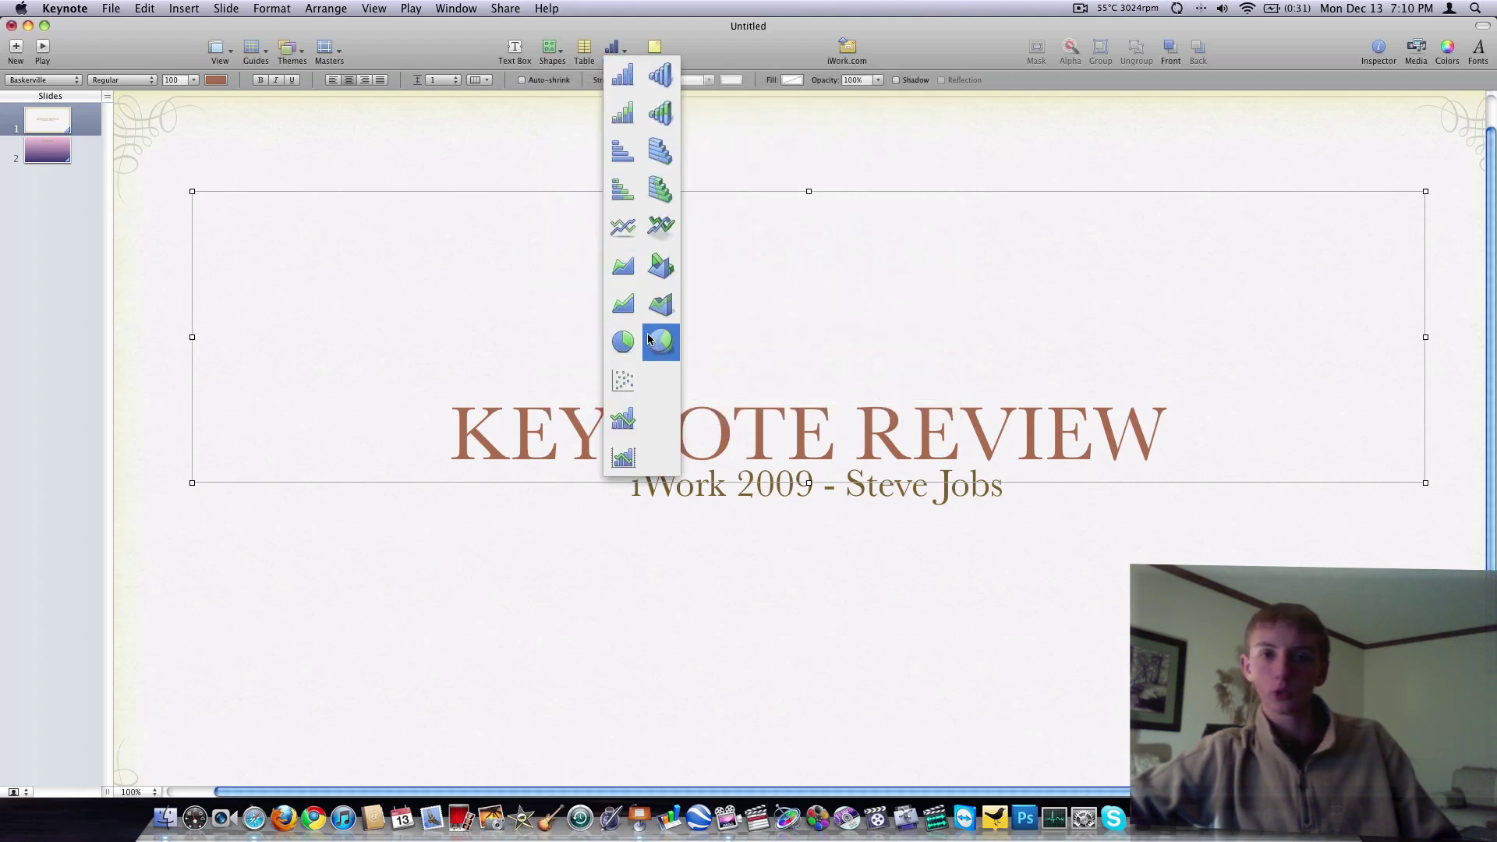
pyautogui.click(583, 50)
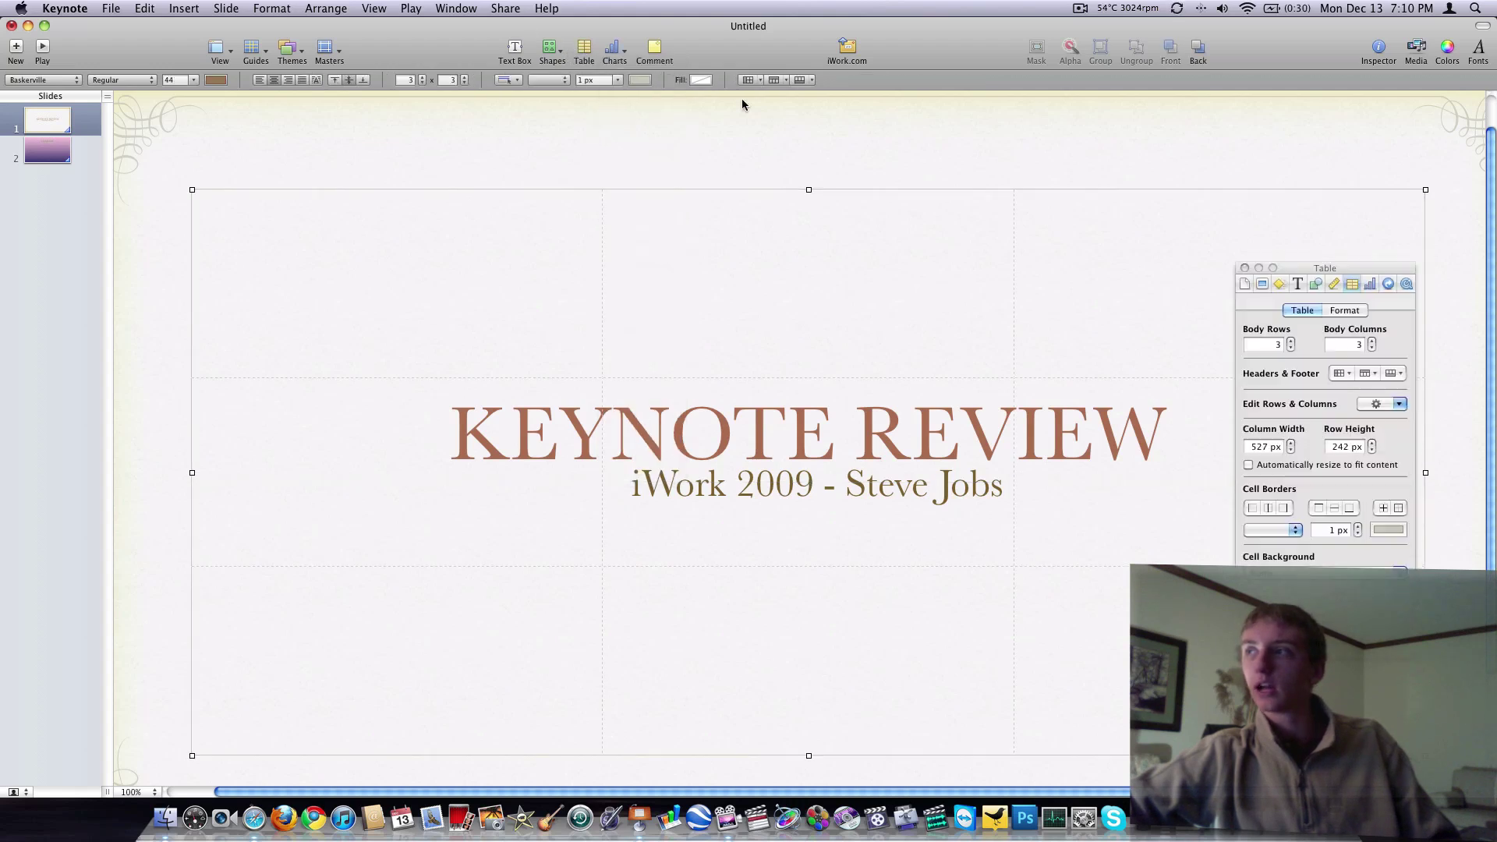
# Check the table's body rows, column width and row height, then close the Table Inspector.
pyautogui.click(1283, 345)
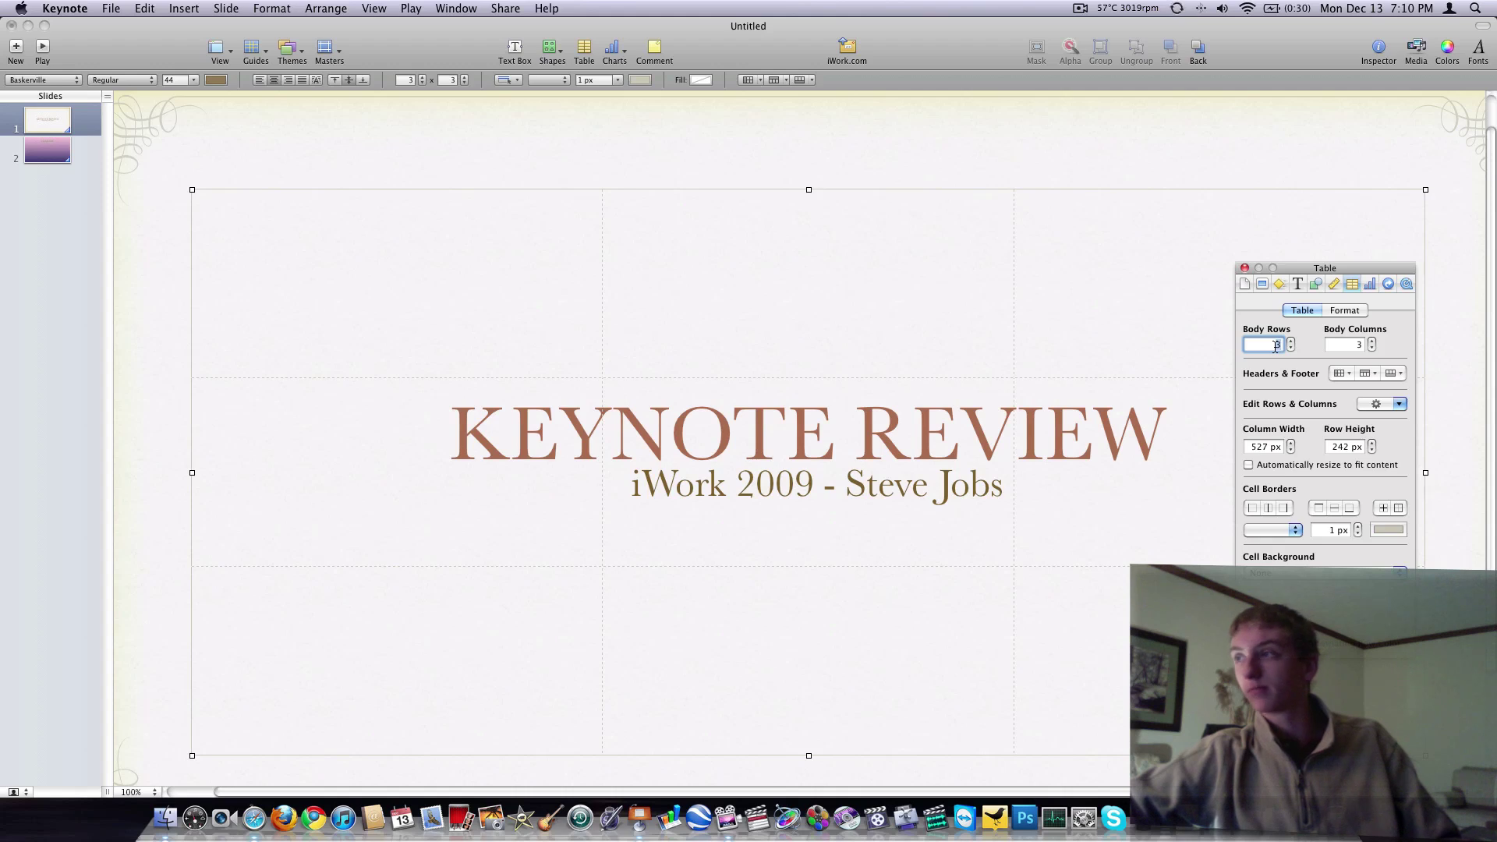
pyautogui.click(1266, 446)
pyautogui.click(1355, 446)
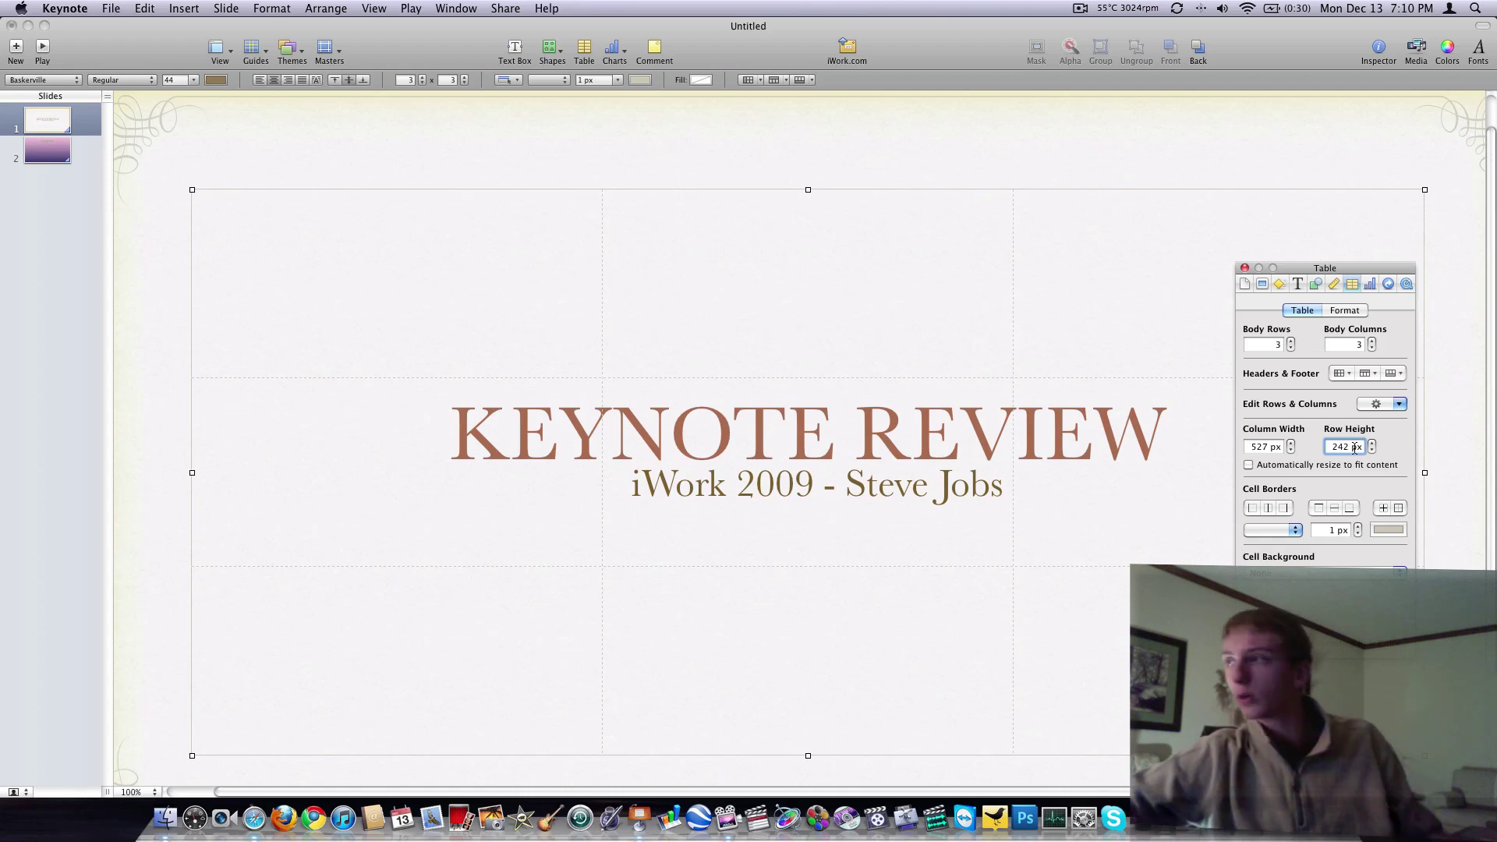
pyautogui.click(1298, 285)
pyautogui.click(1245, 268)
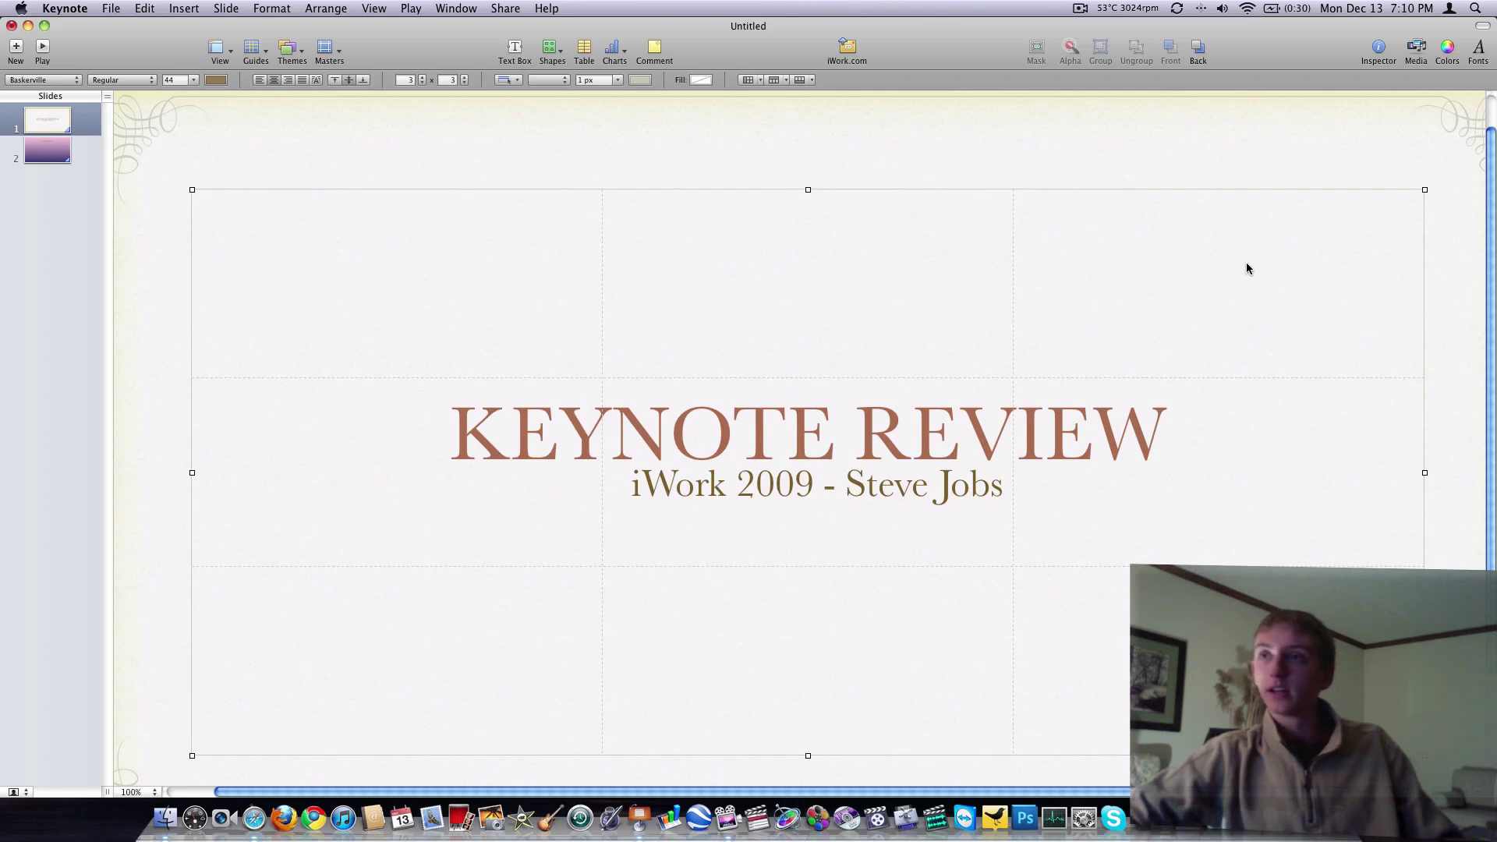
# Quit Keynote with Cmd+Q, bringing up the save-changes prompt for Untitled.
pyautogui.press('super+q')
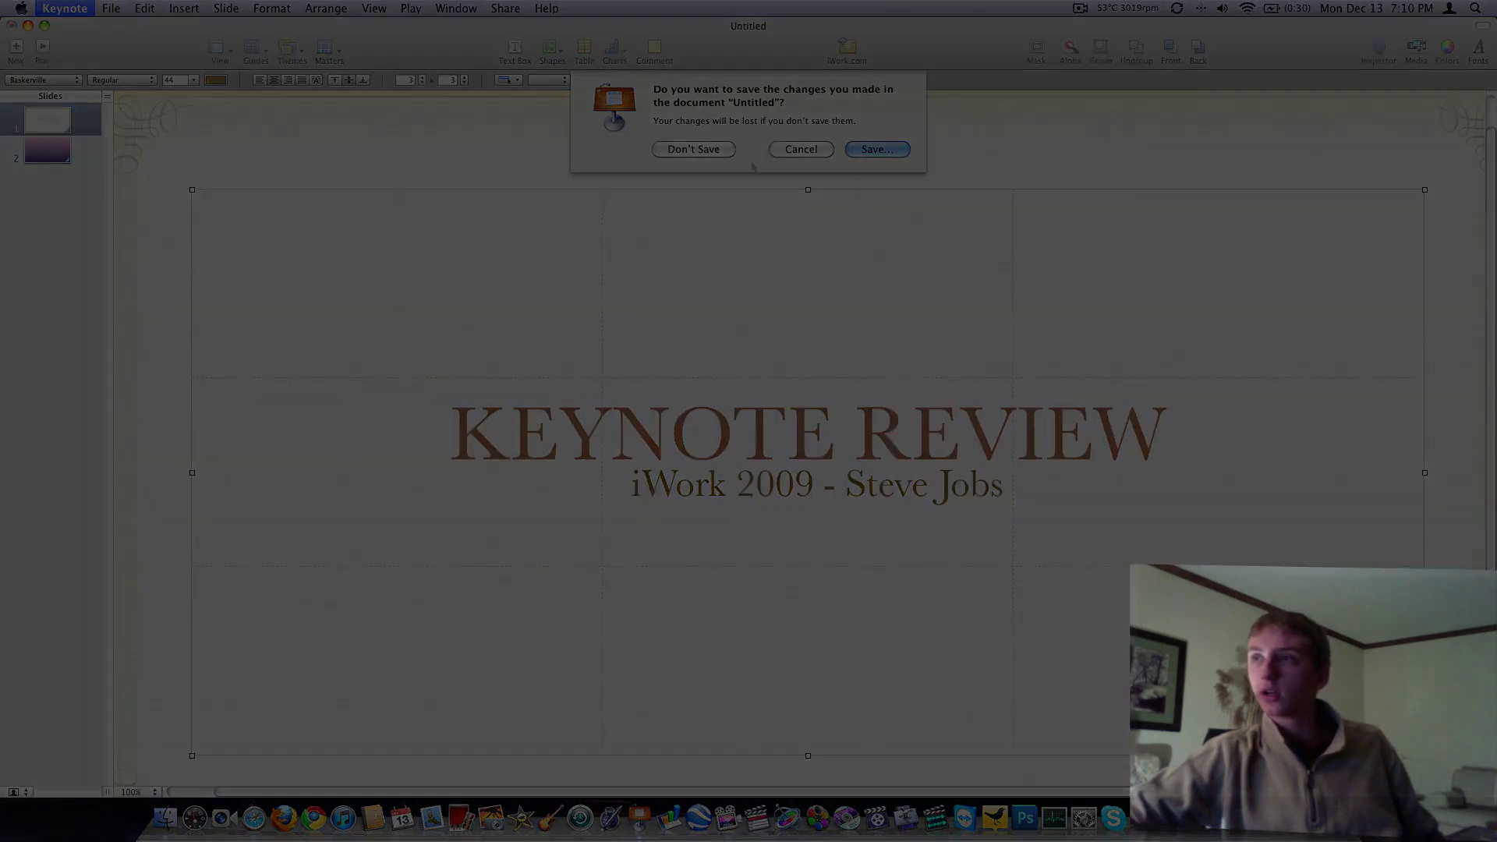